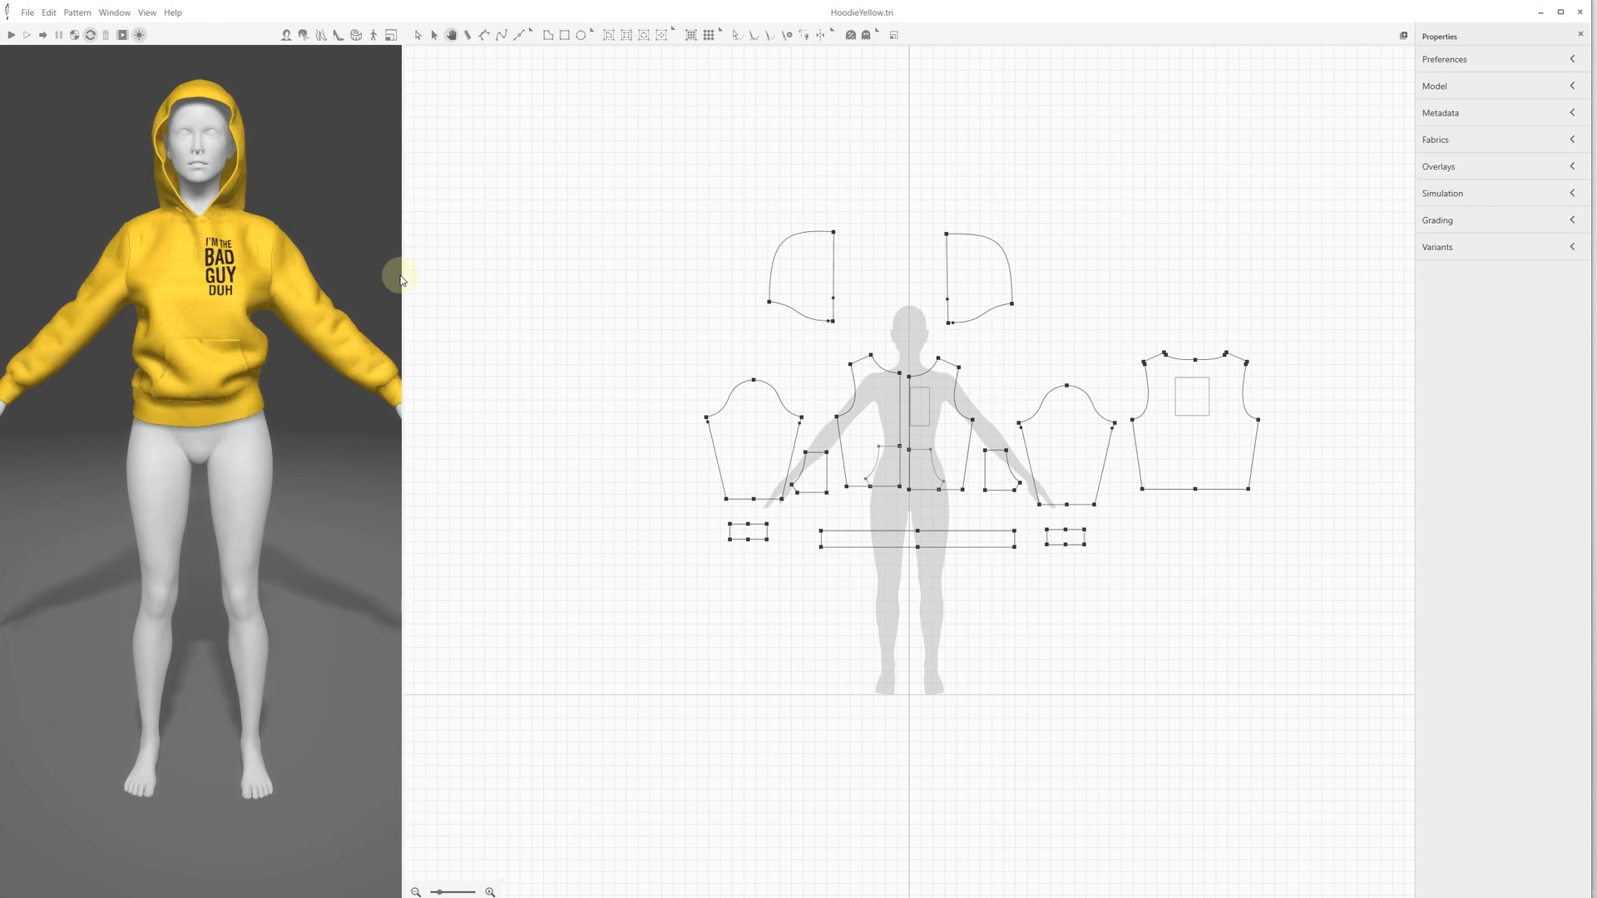
Widen and orbit the hoodie's 3D preview, then expand its Fabrics list and the model's General measurements.
left_click_drag(511, 274, 664, 279)
left_click_drag(442, 312, 530, 327)
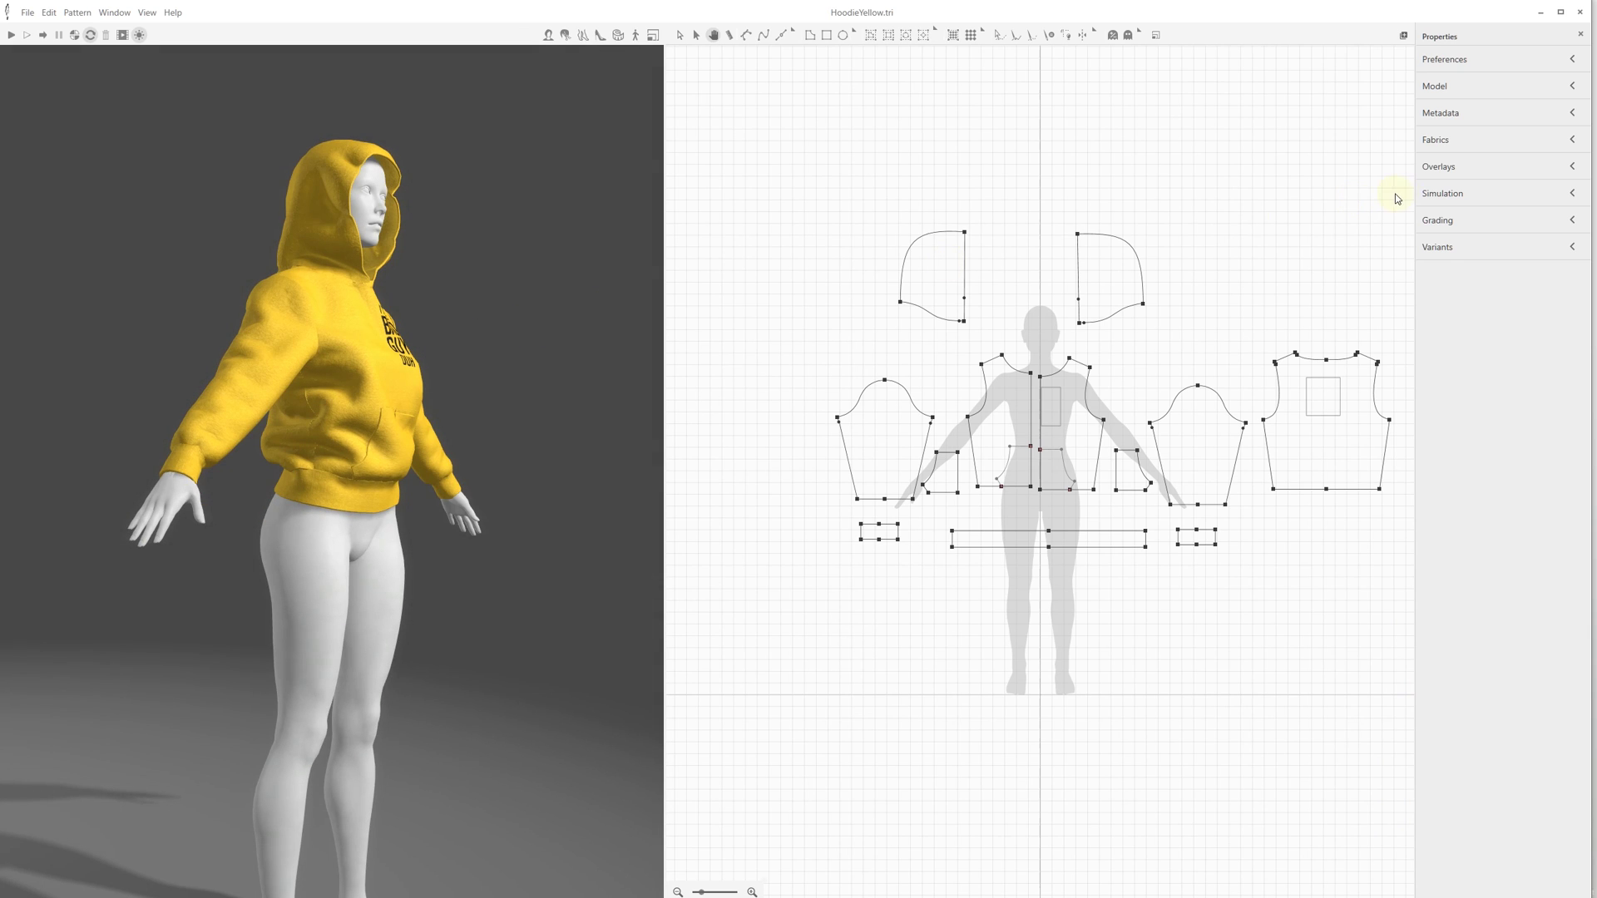
left_click(1485, 139)
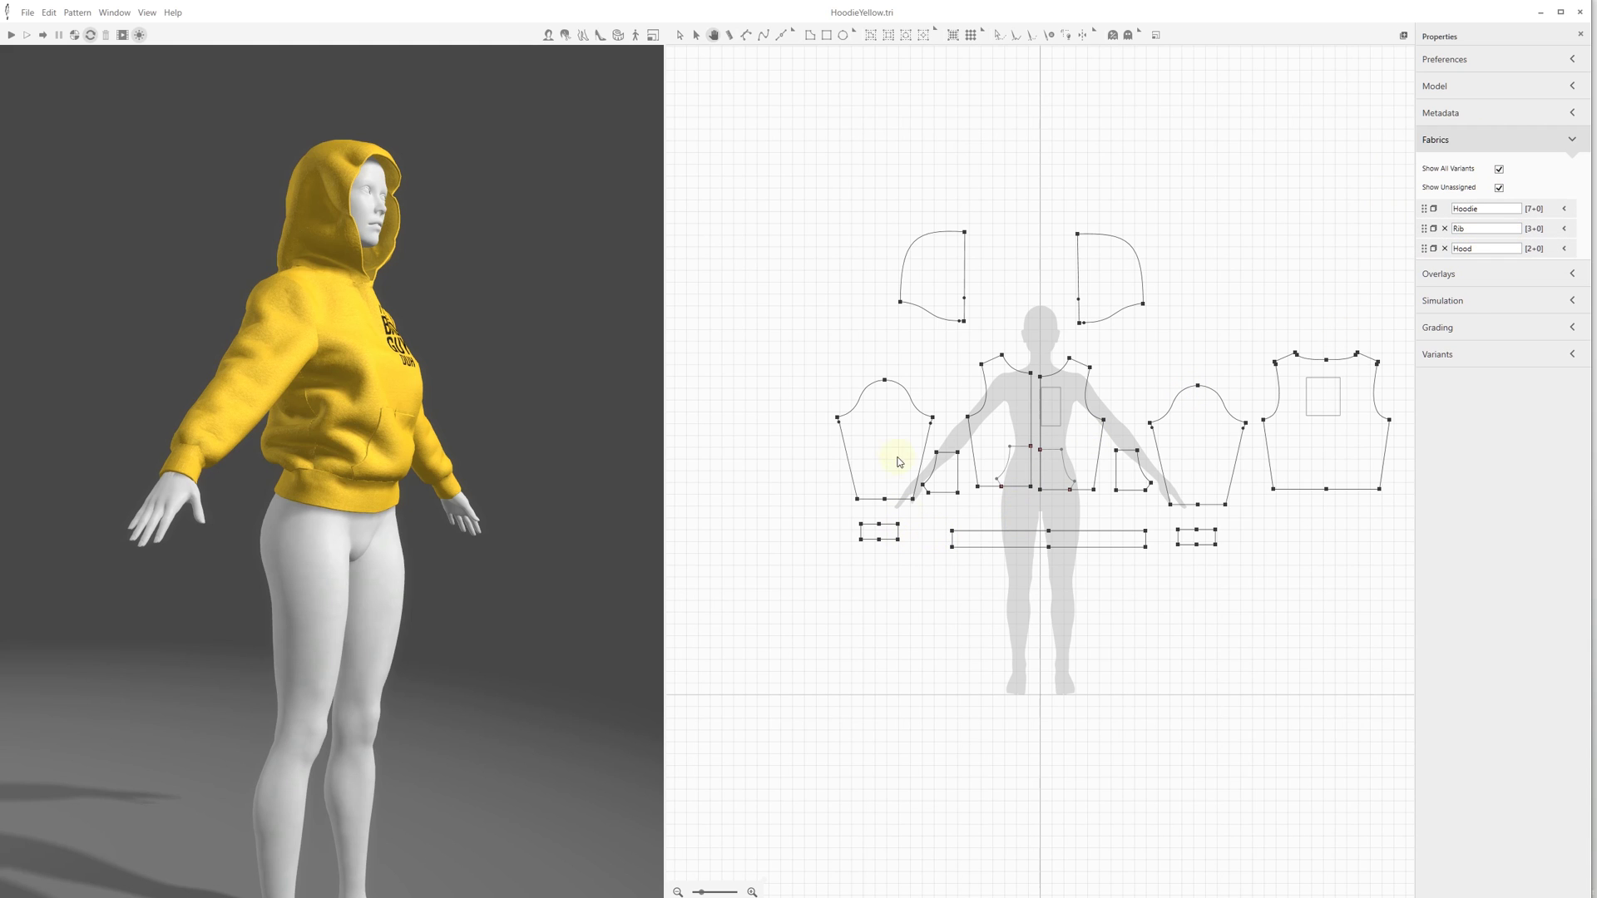
left_click(1479, 87)
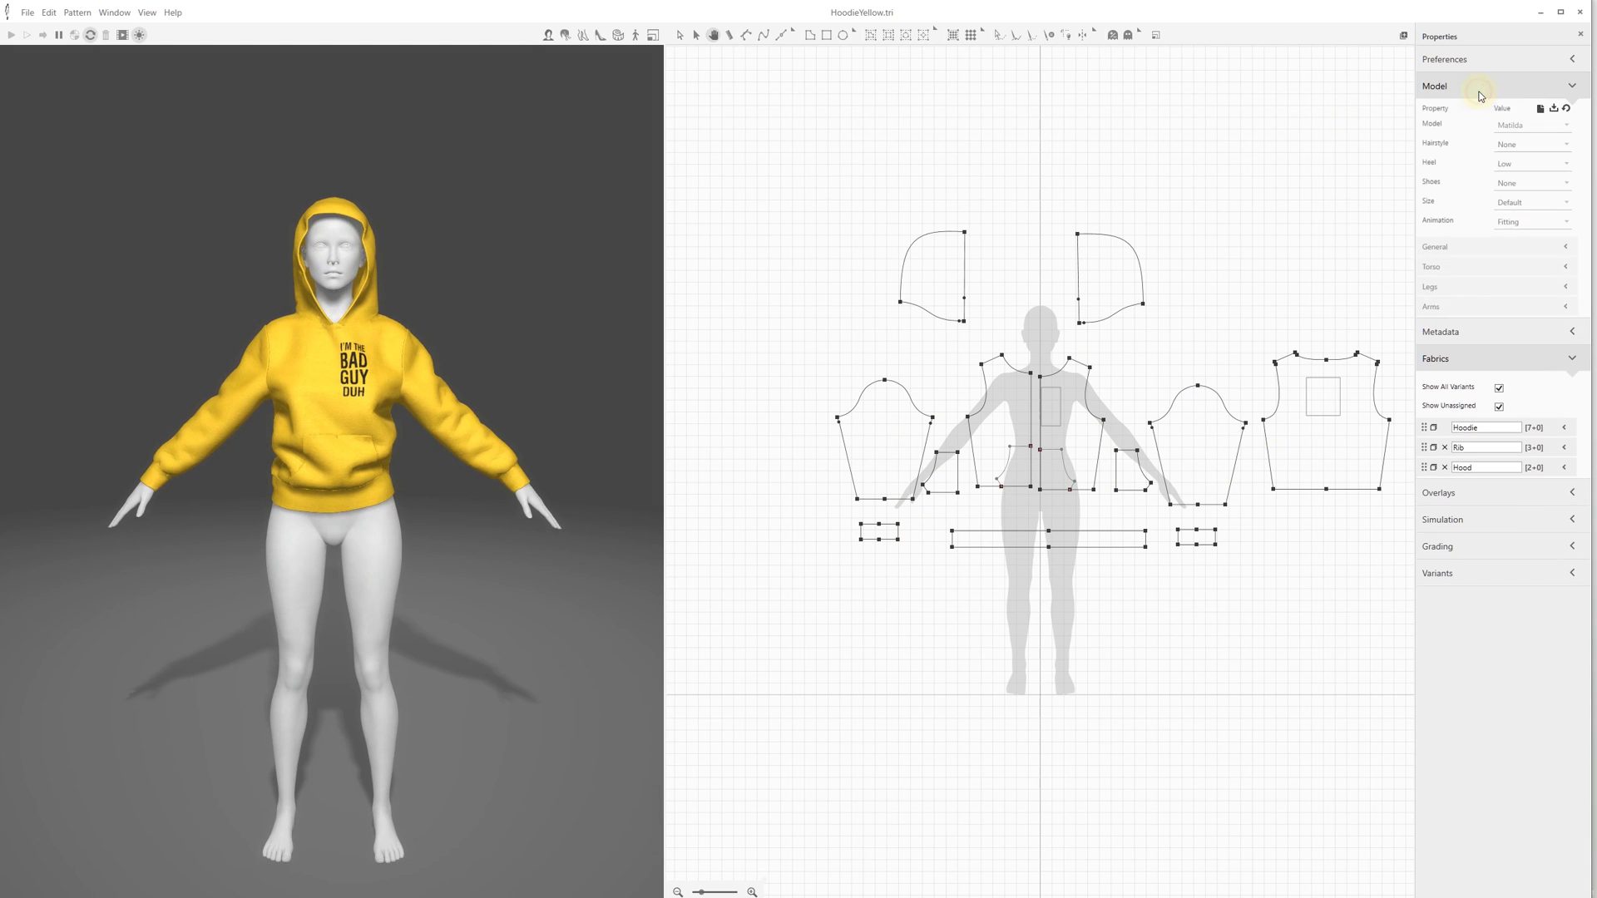
left_click(1487, 247)
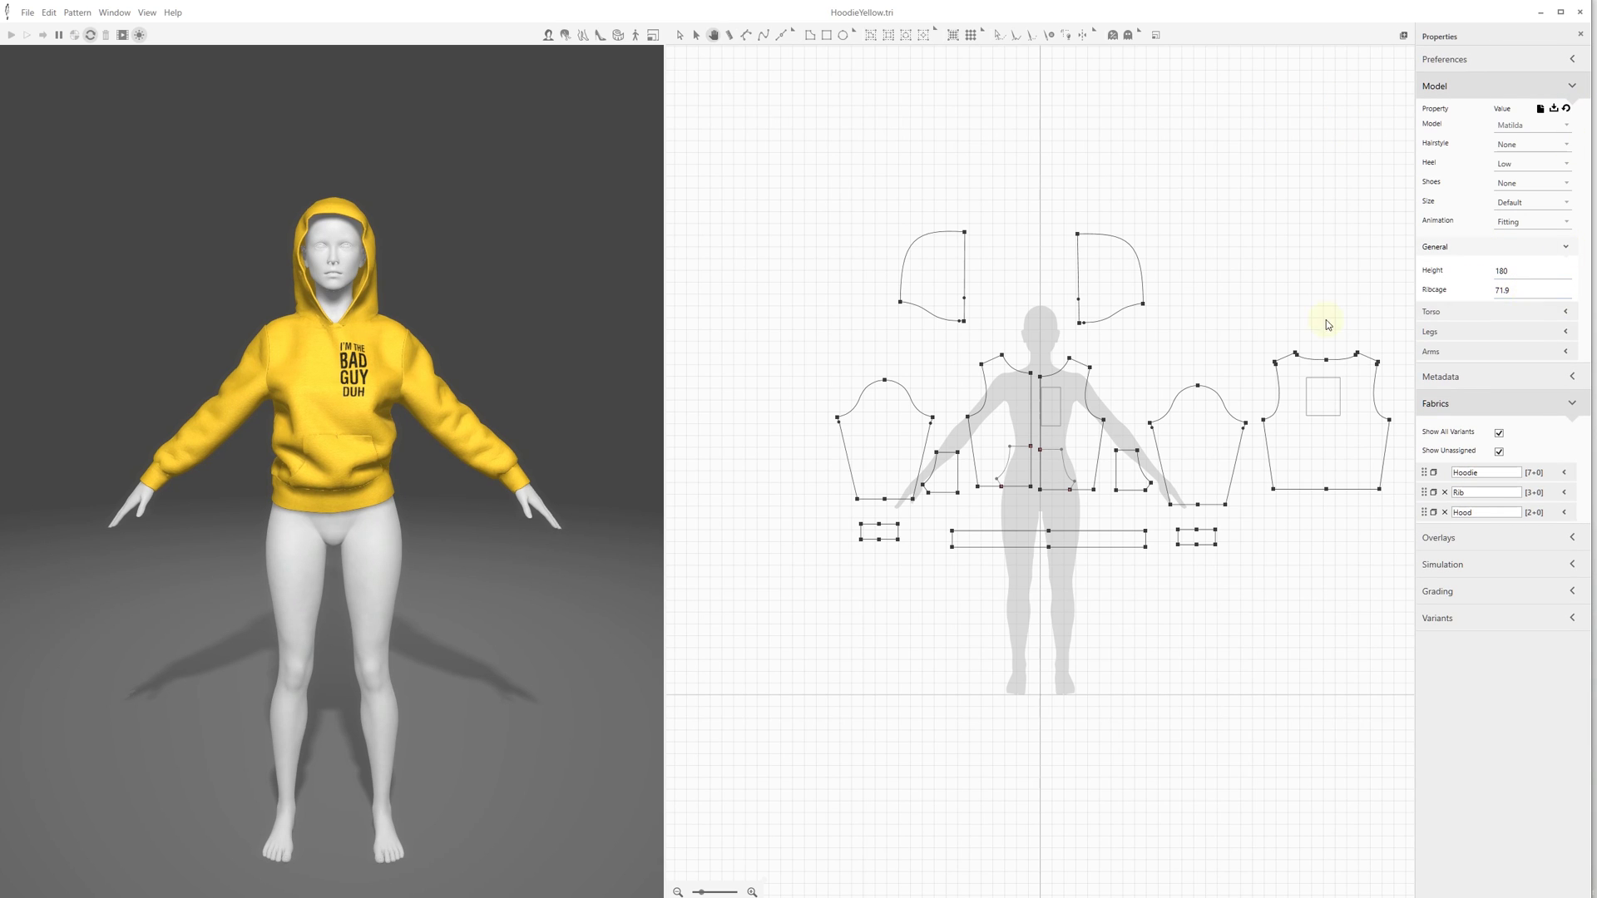
mouse_move(550, 336)
left_mouse_down()
mouse_move(532, 317)
mouse_move(456, 322)
mouse_move(555, 326)
left_mouse_up()
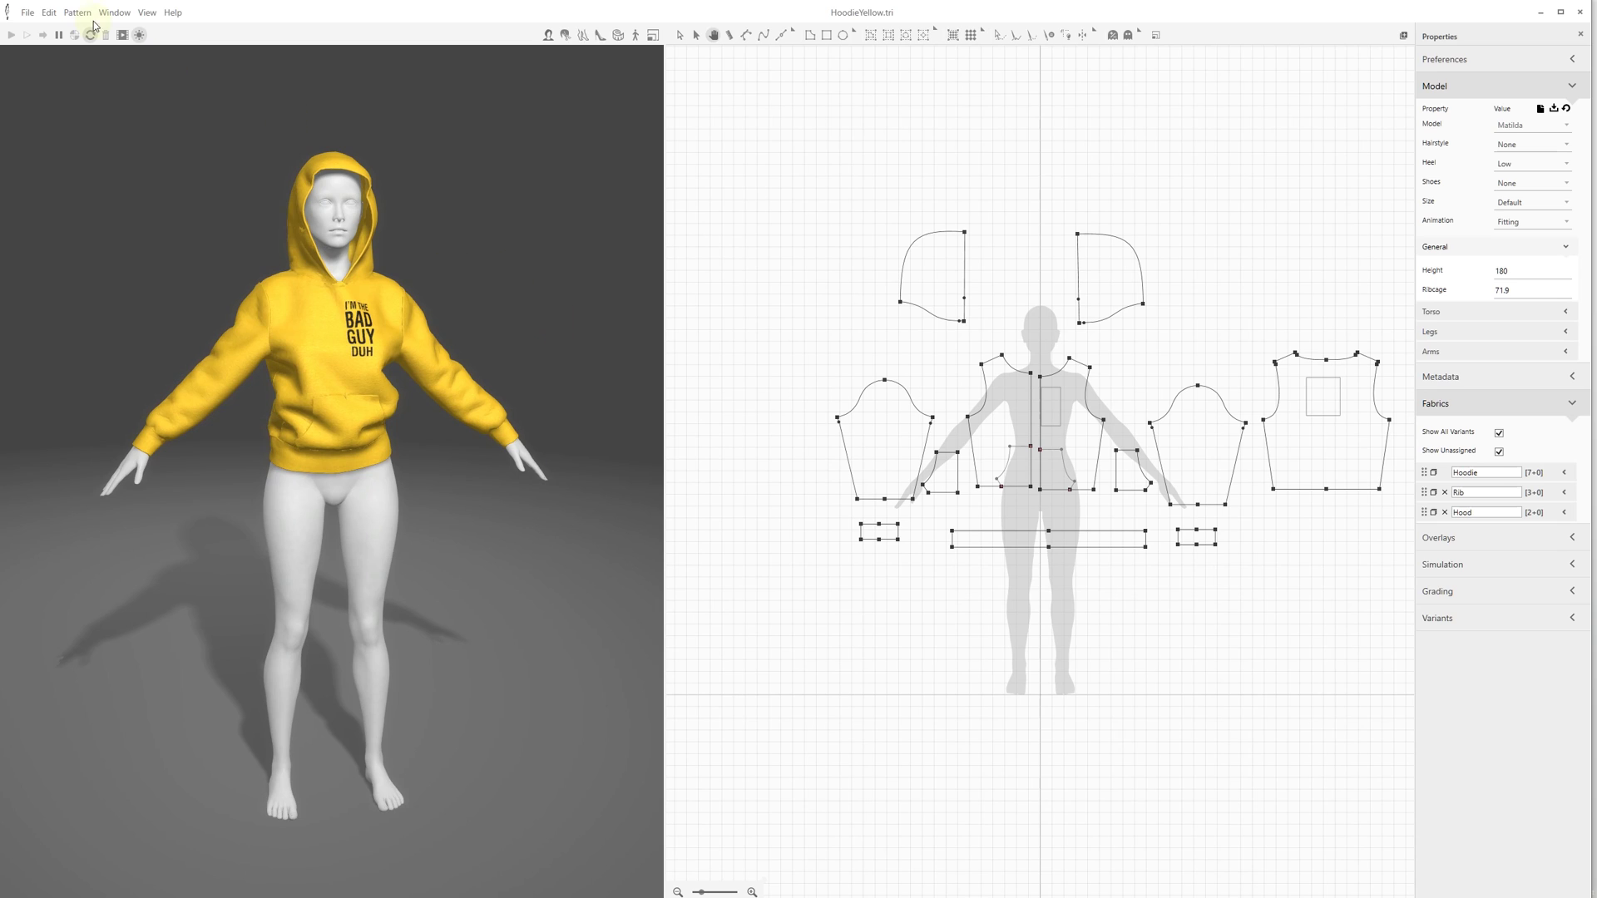
Export the yellow hoodie as a 3D garment to H:\3DGarments, overwriting the earlier export.
left_click(27, 12)
mouse_move(47, 111)
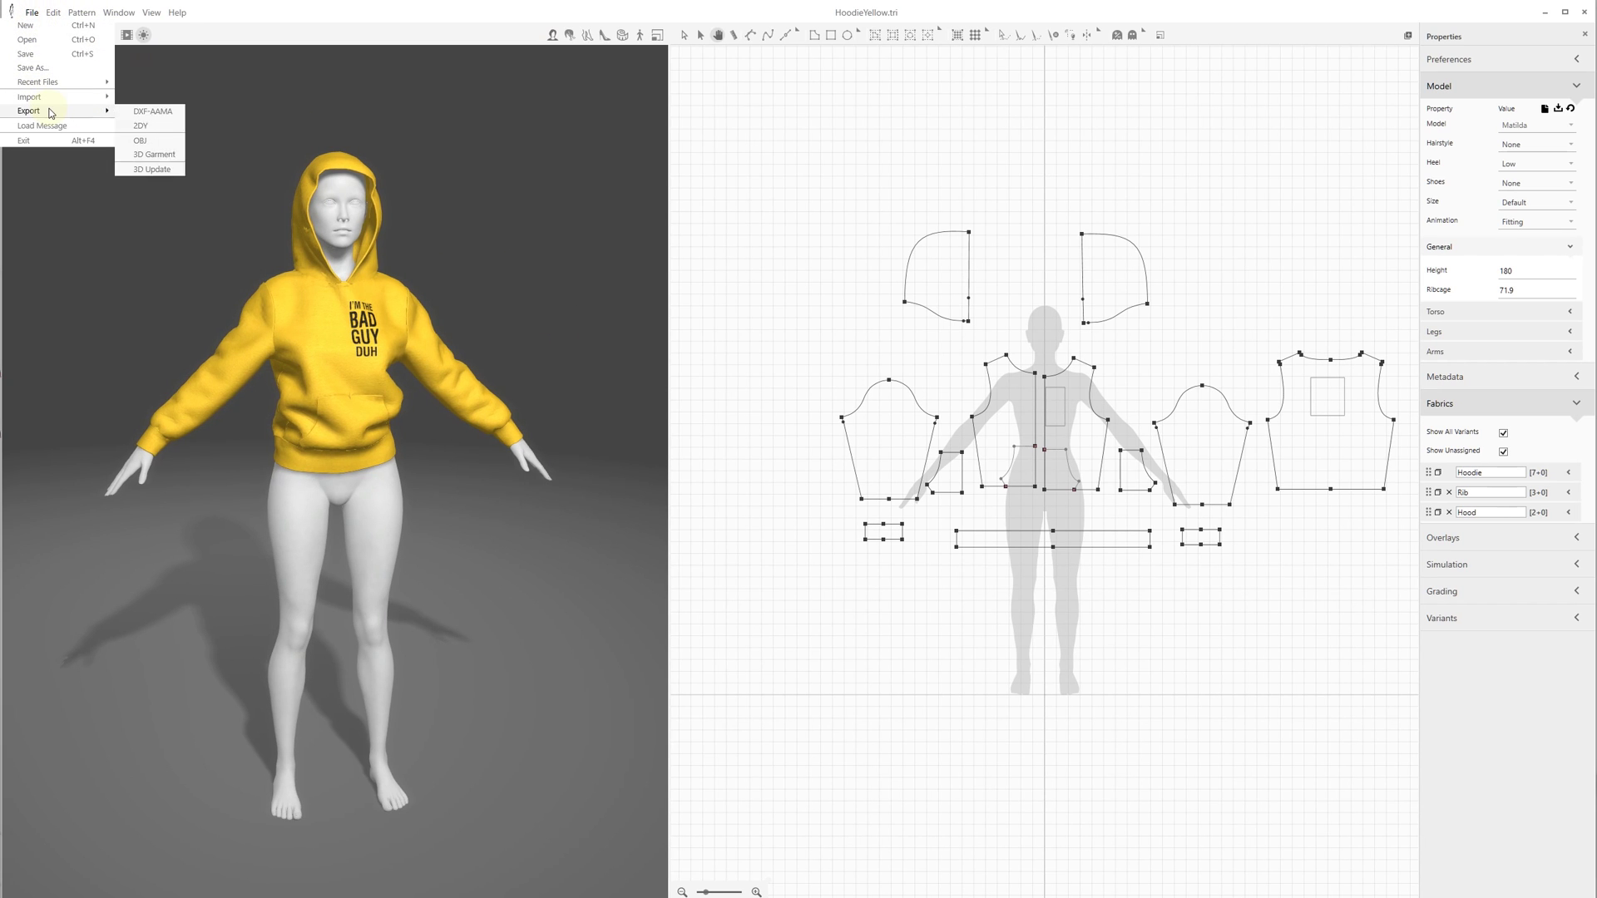
left_click(154, 155)
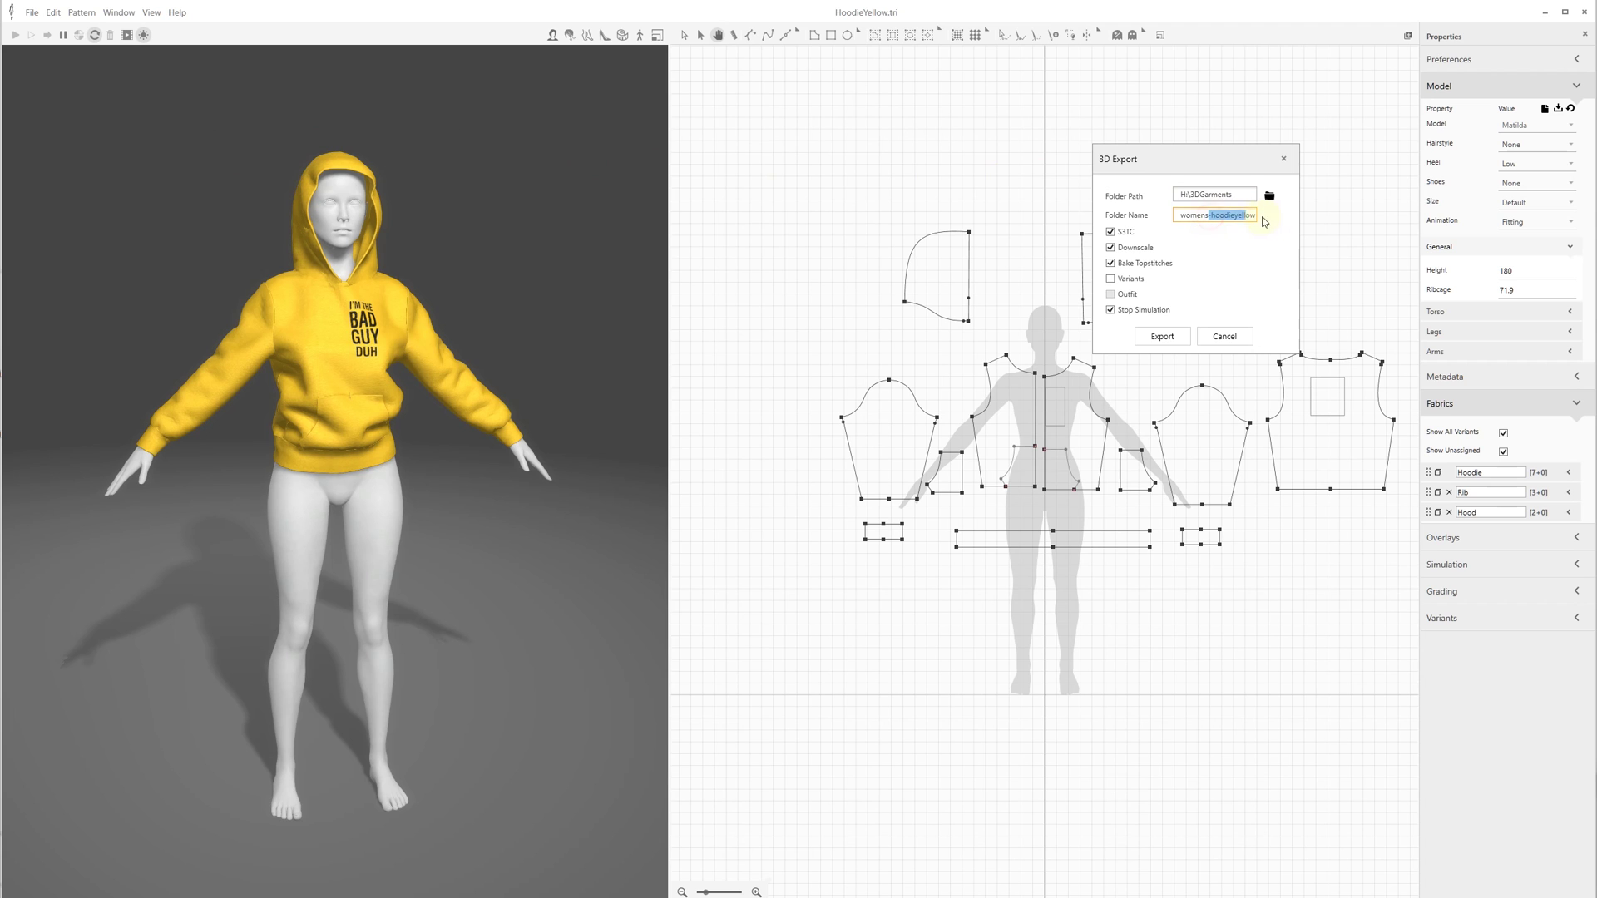
left_click(1175, 338)
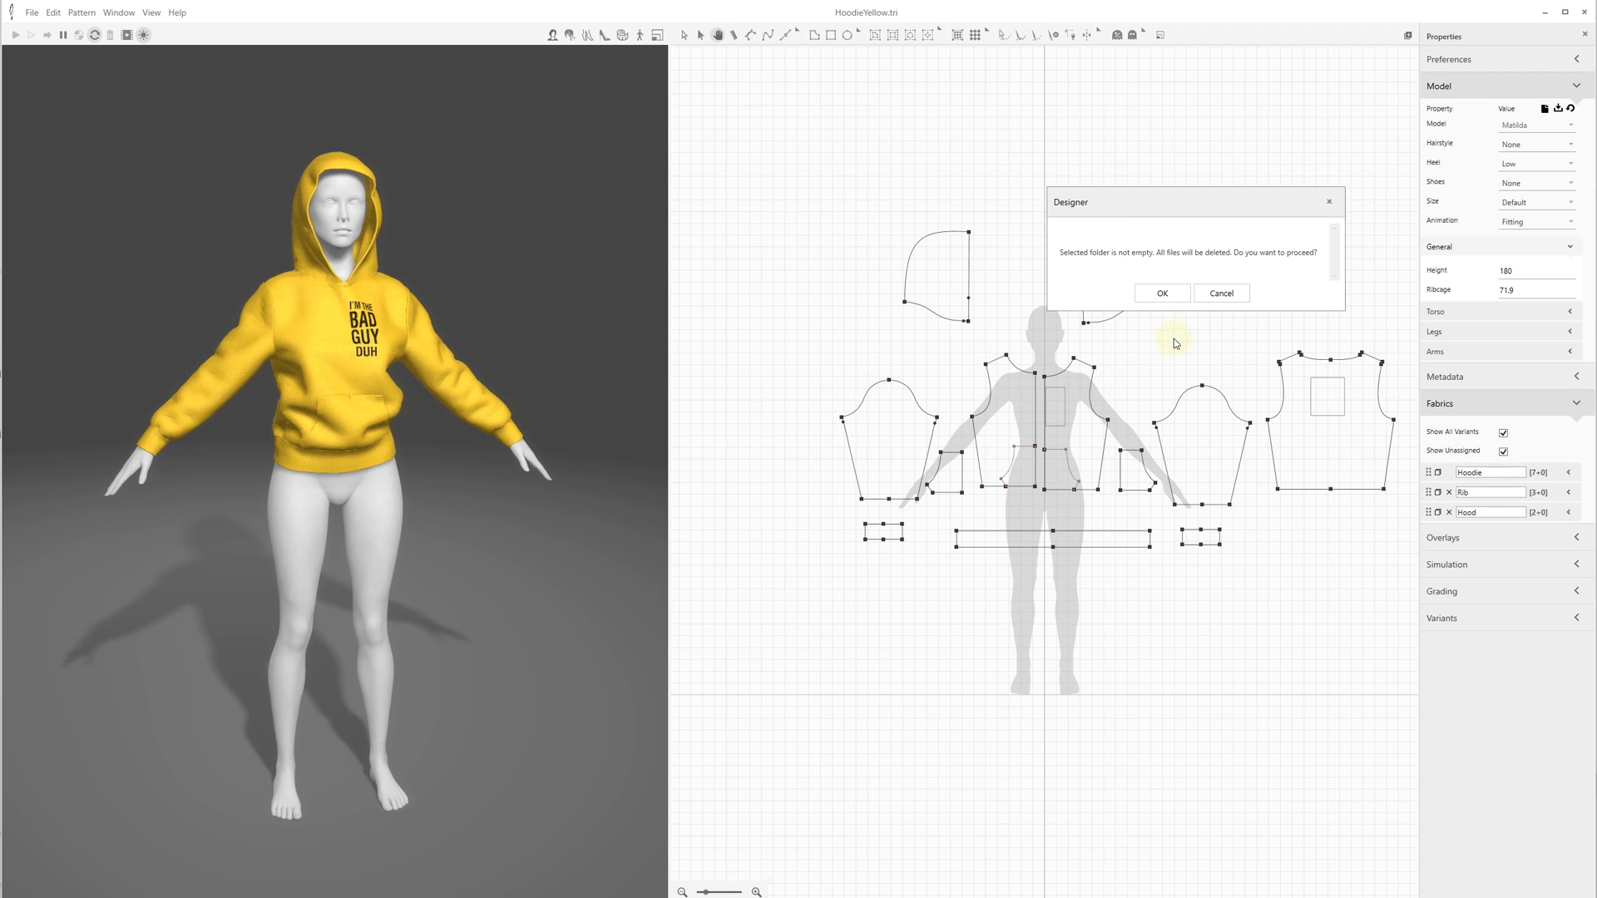
left_click(1175, 287)
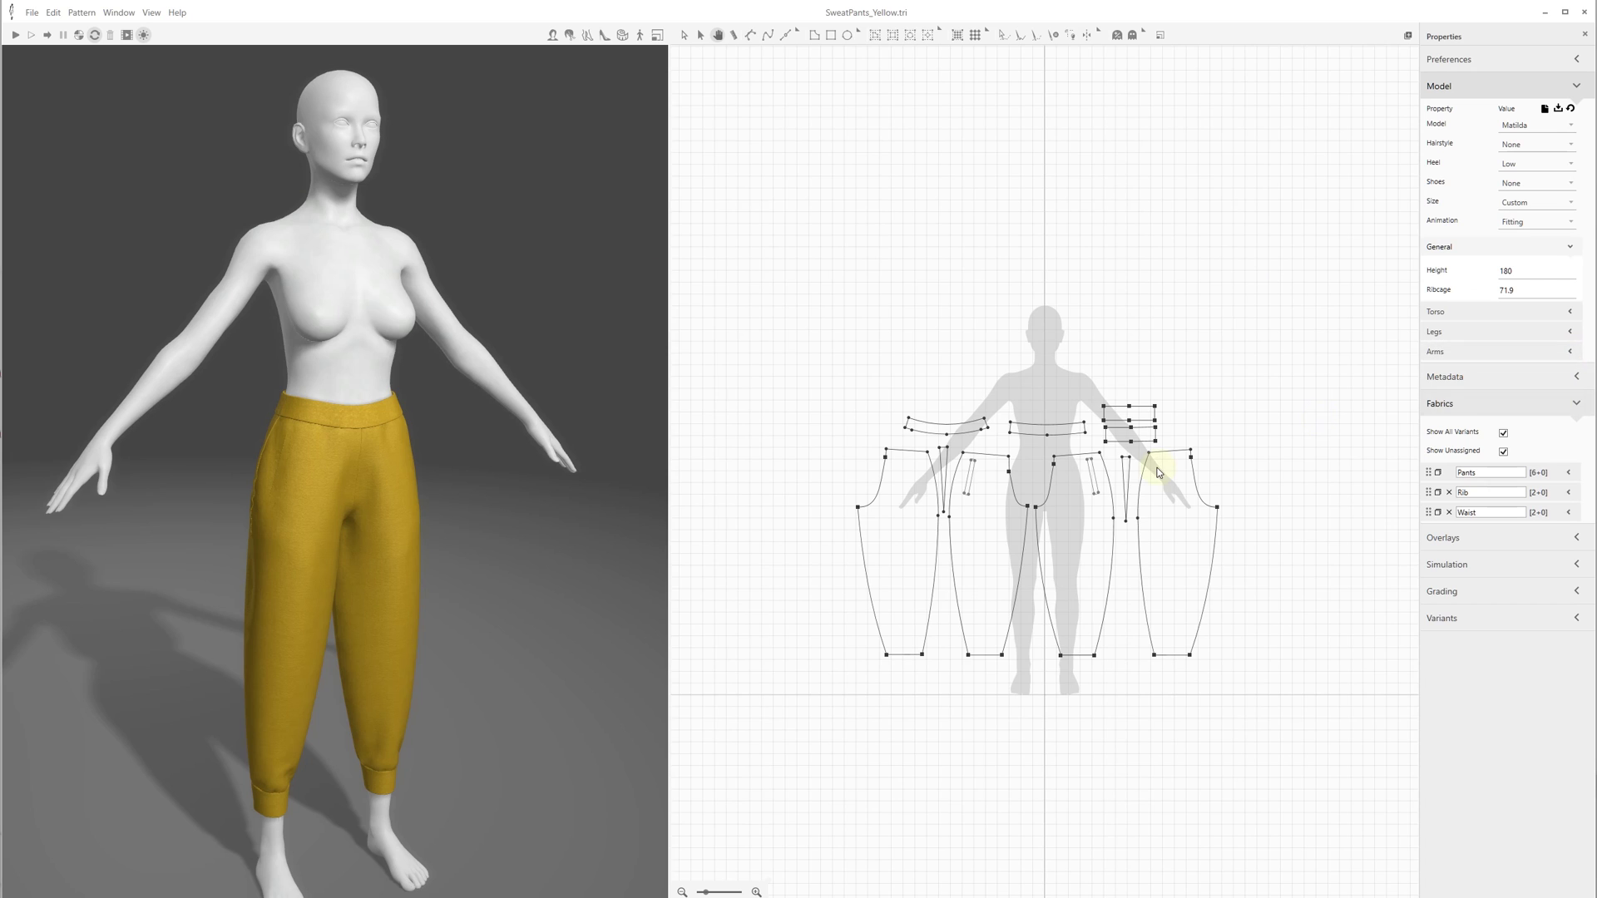
Zoom the pattern view, check the Waist and Pants fabrics, and replay the sweatpants drape.
scroll(1161, 472, "up", 2)
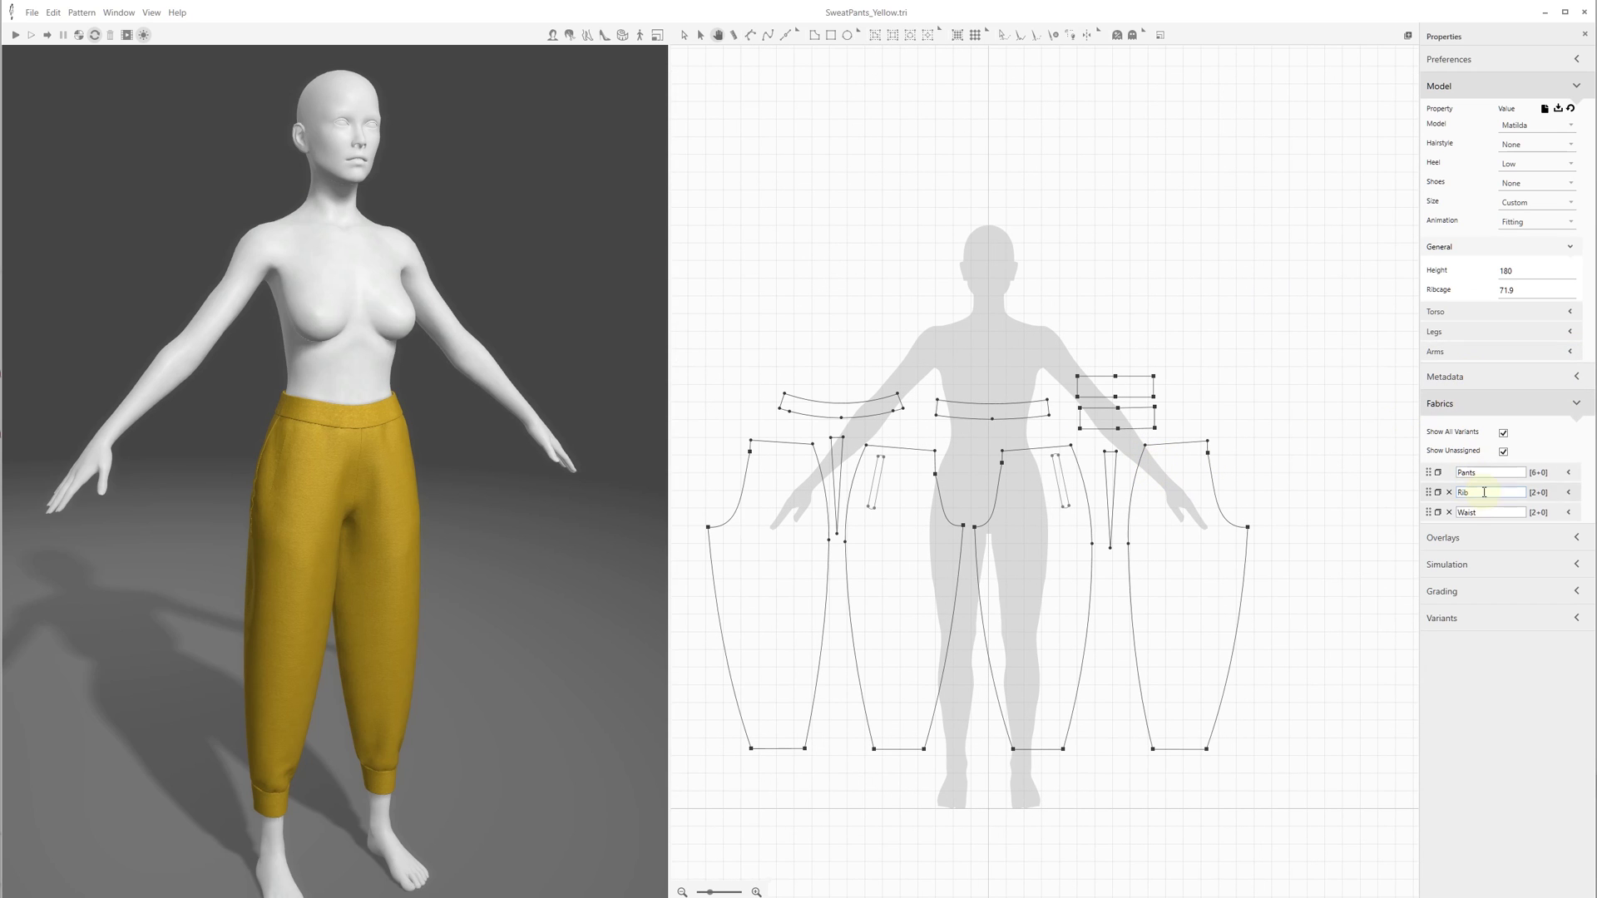
left_click(1485, 511)
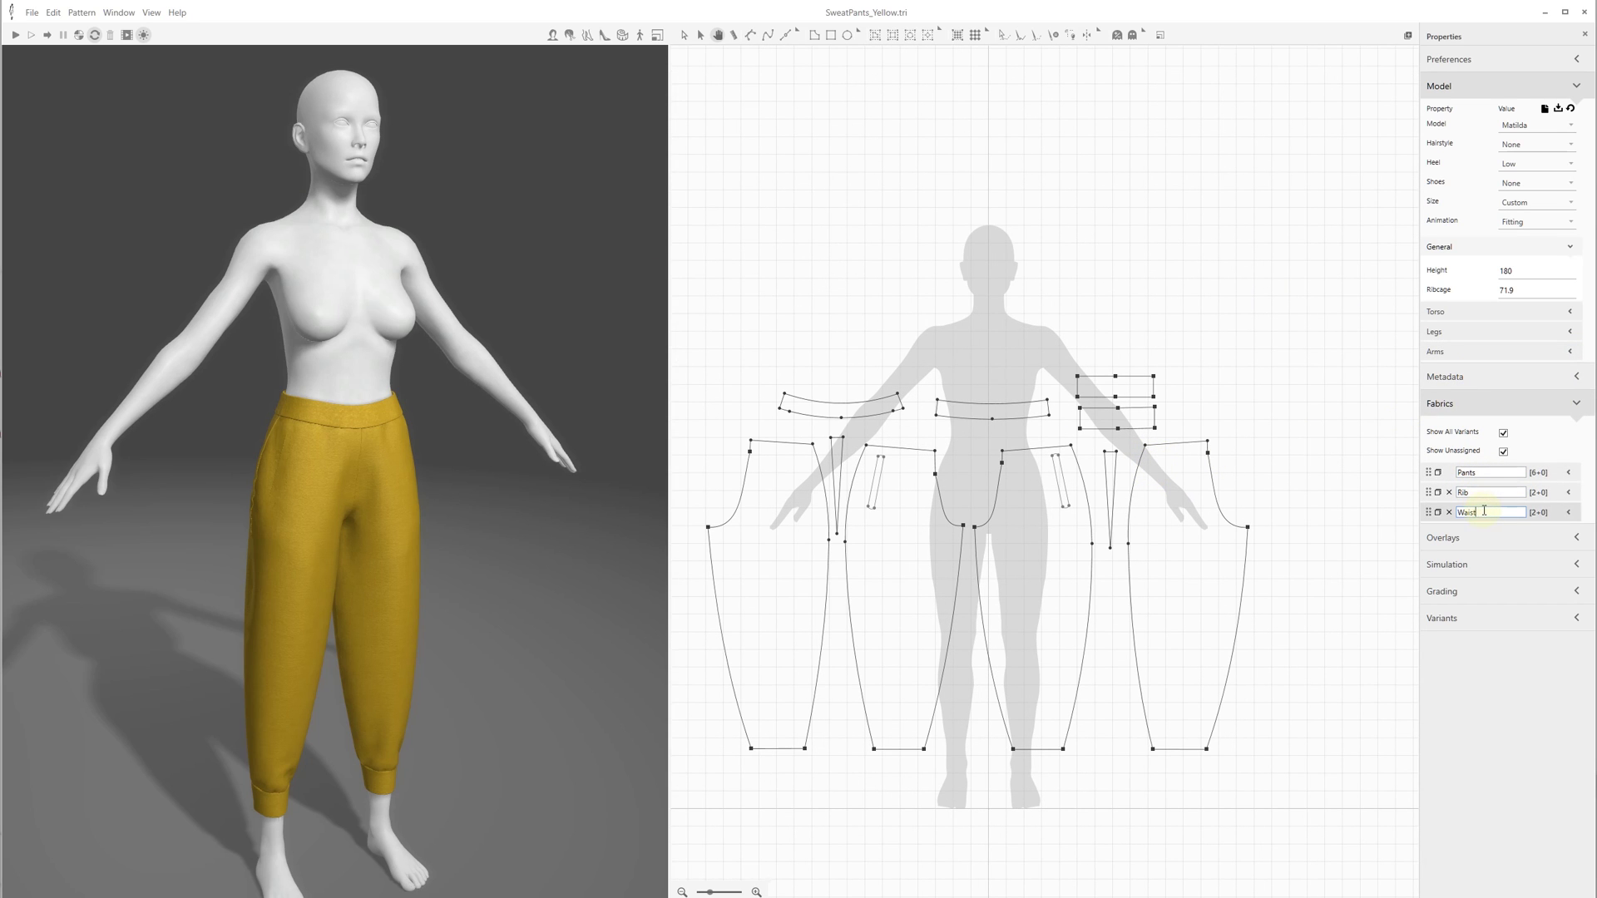
left_click(1493, 473)
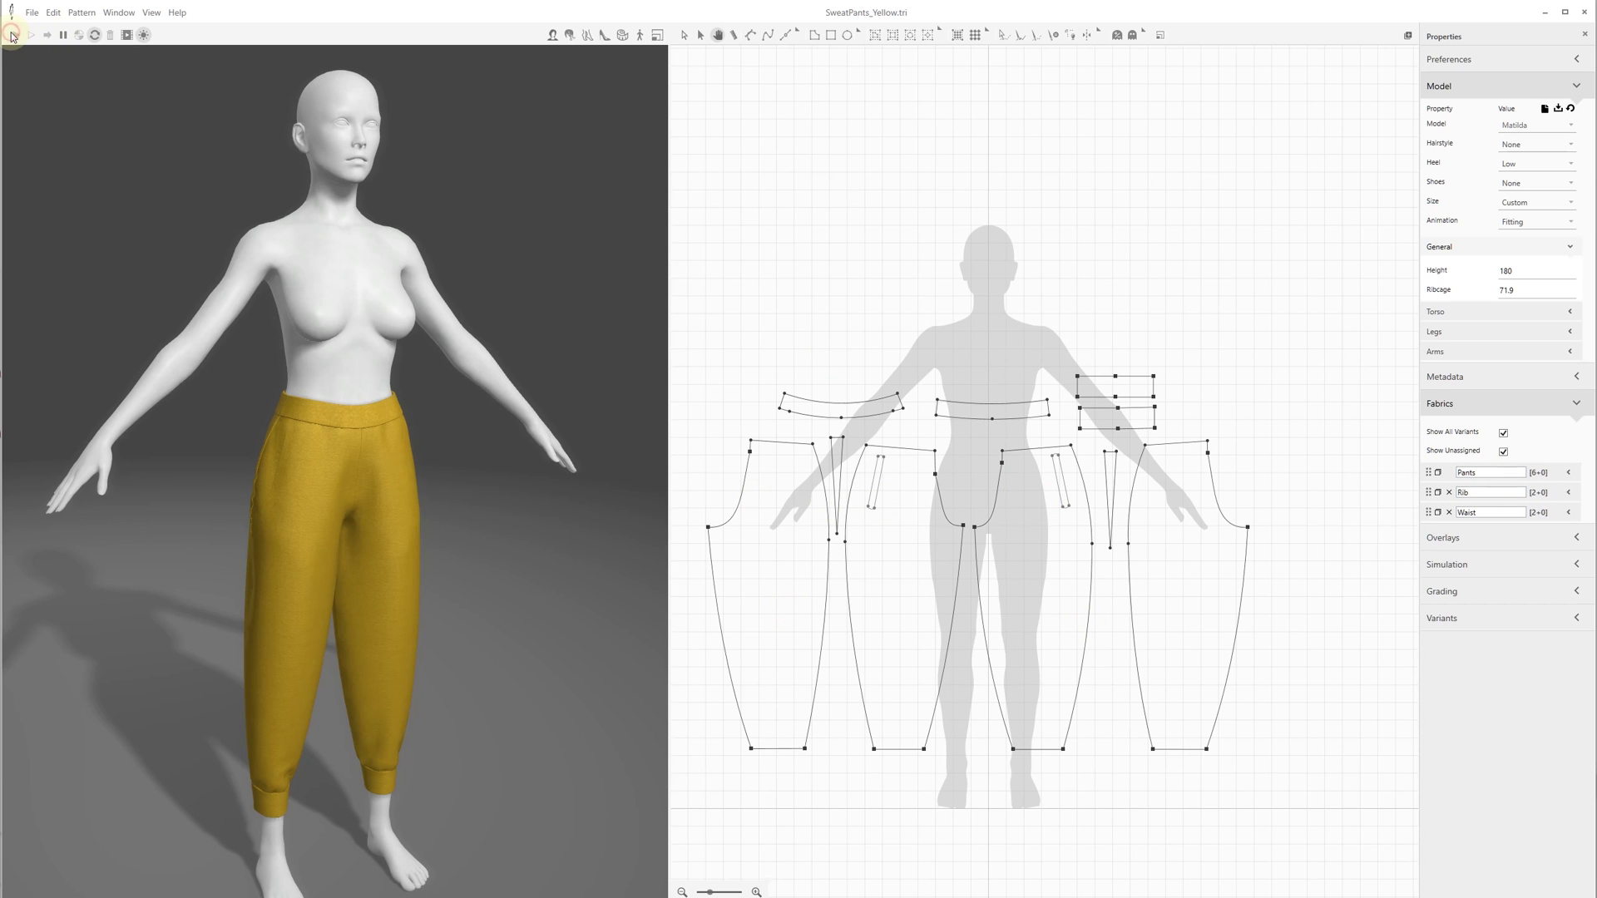
left_click(13, 36)
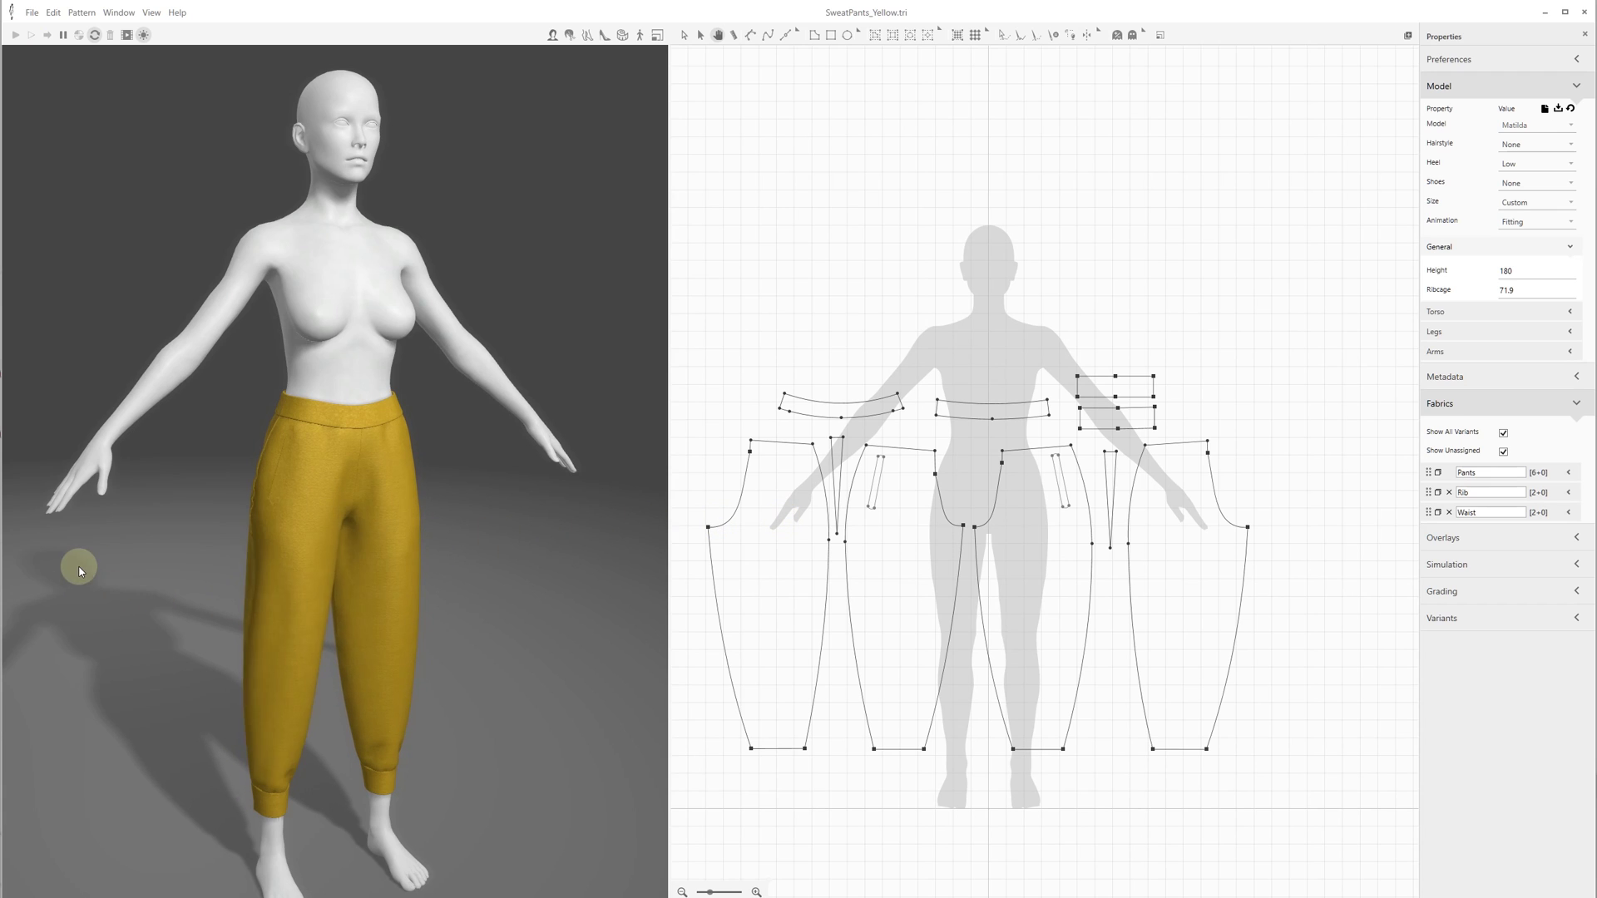
Export the sweatpants as a 3D garment to womens-sweatpants, overwriting the old files.
left_click(31, 13)
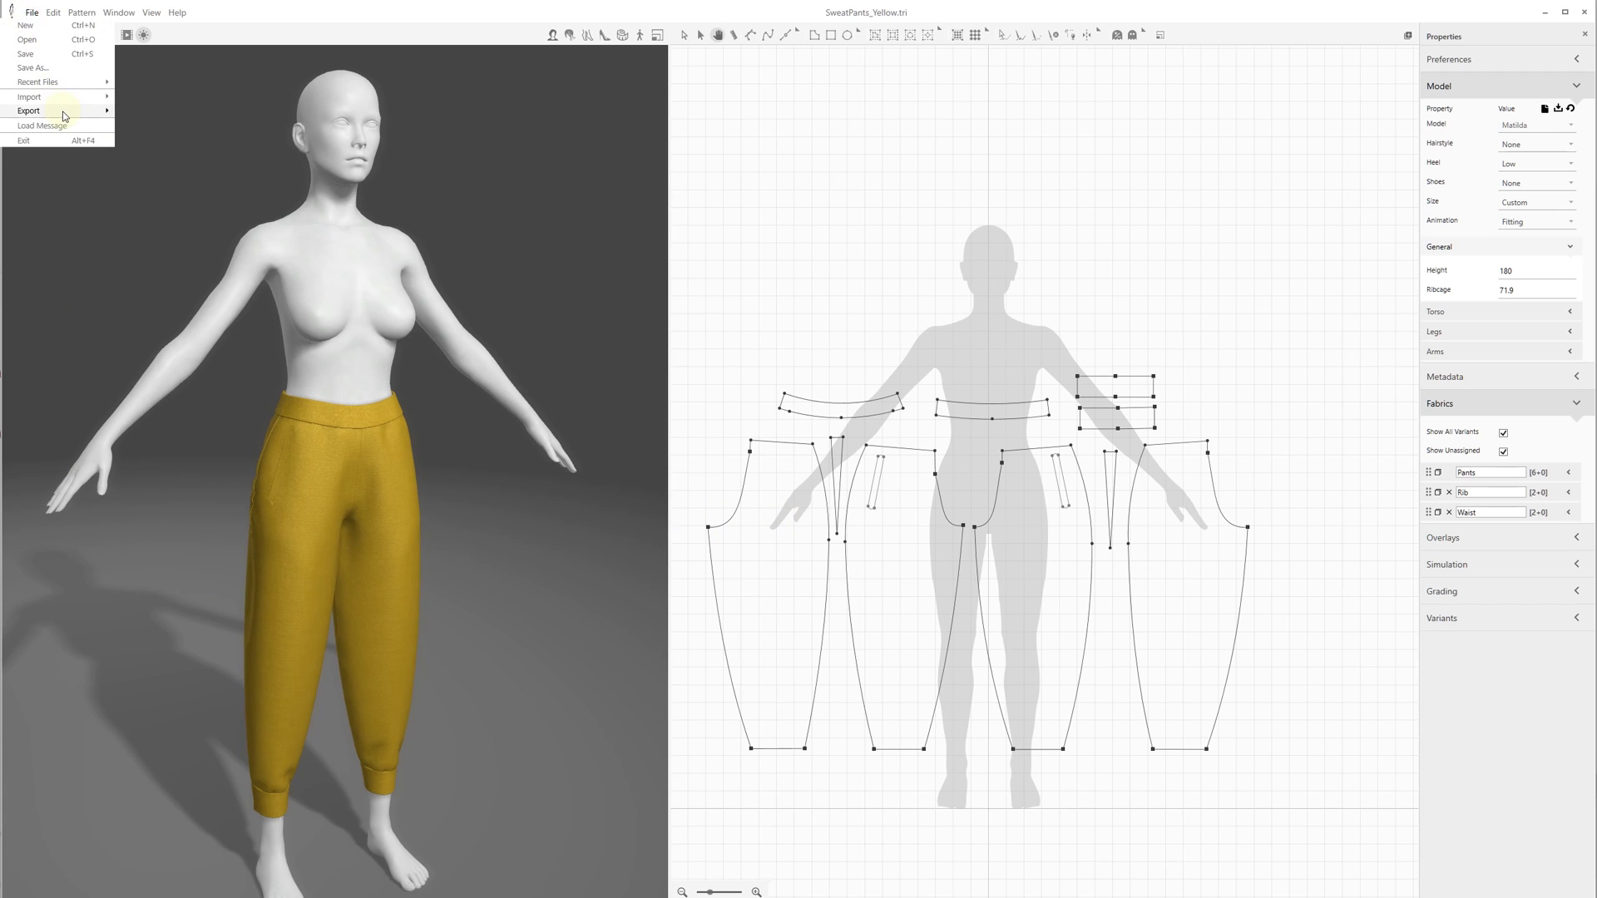
mouse_move(73, 115)
left_click(168, 154)
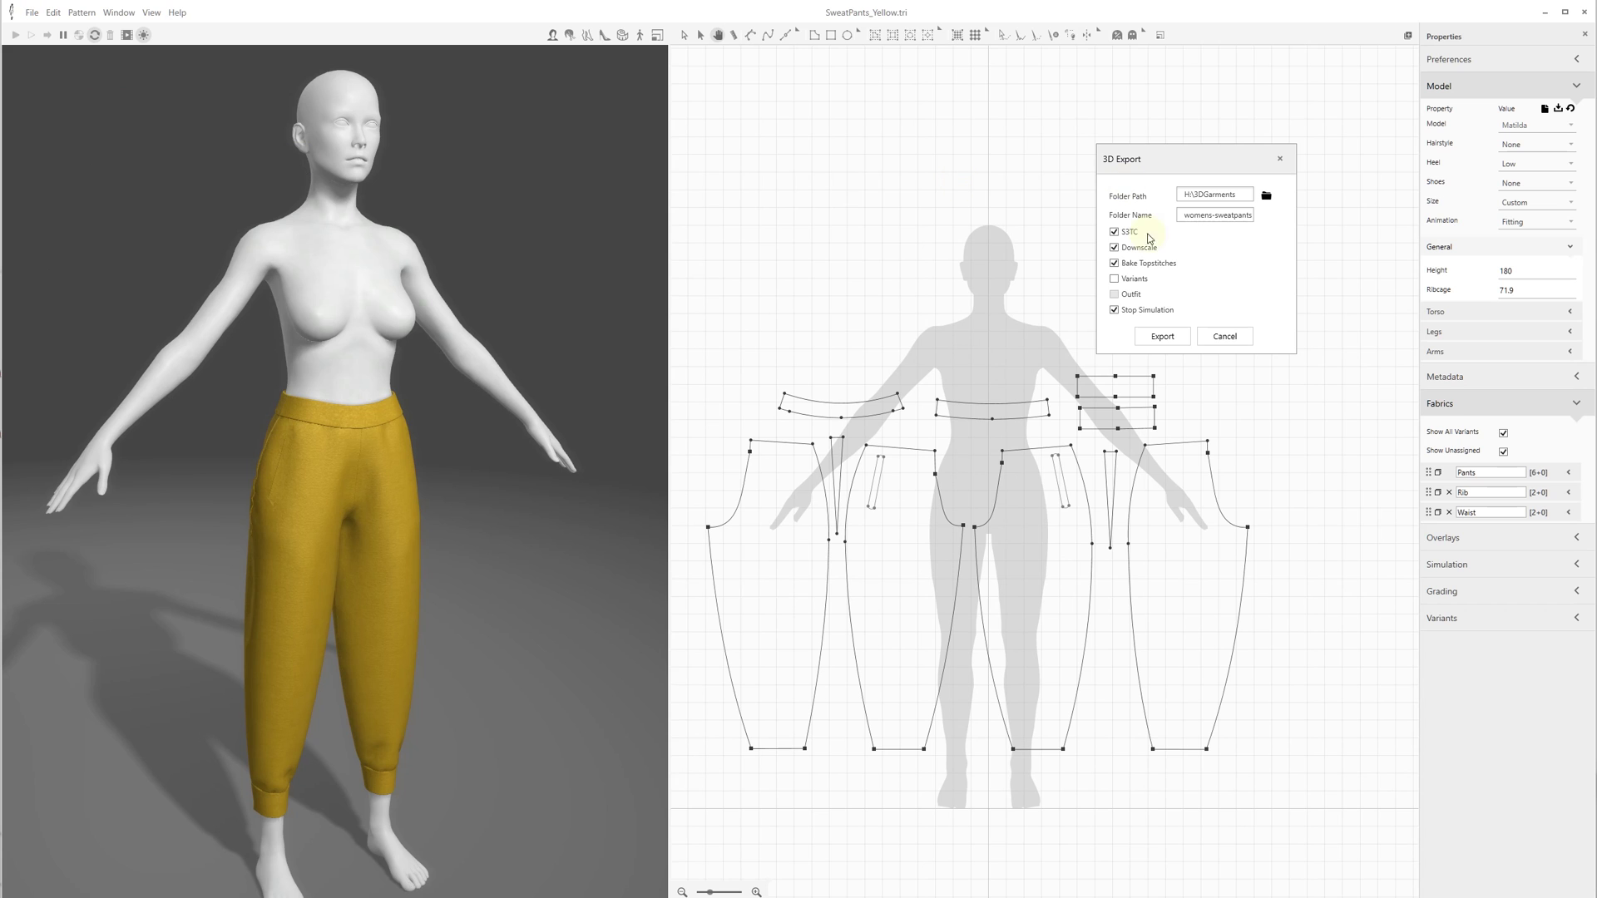
left_click(1176, 341)
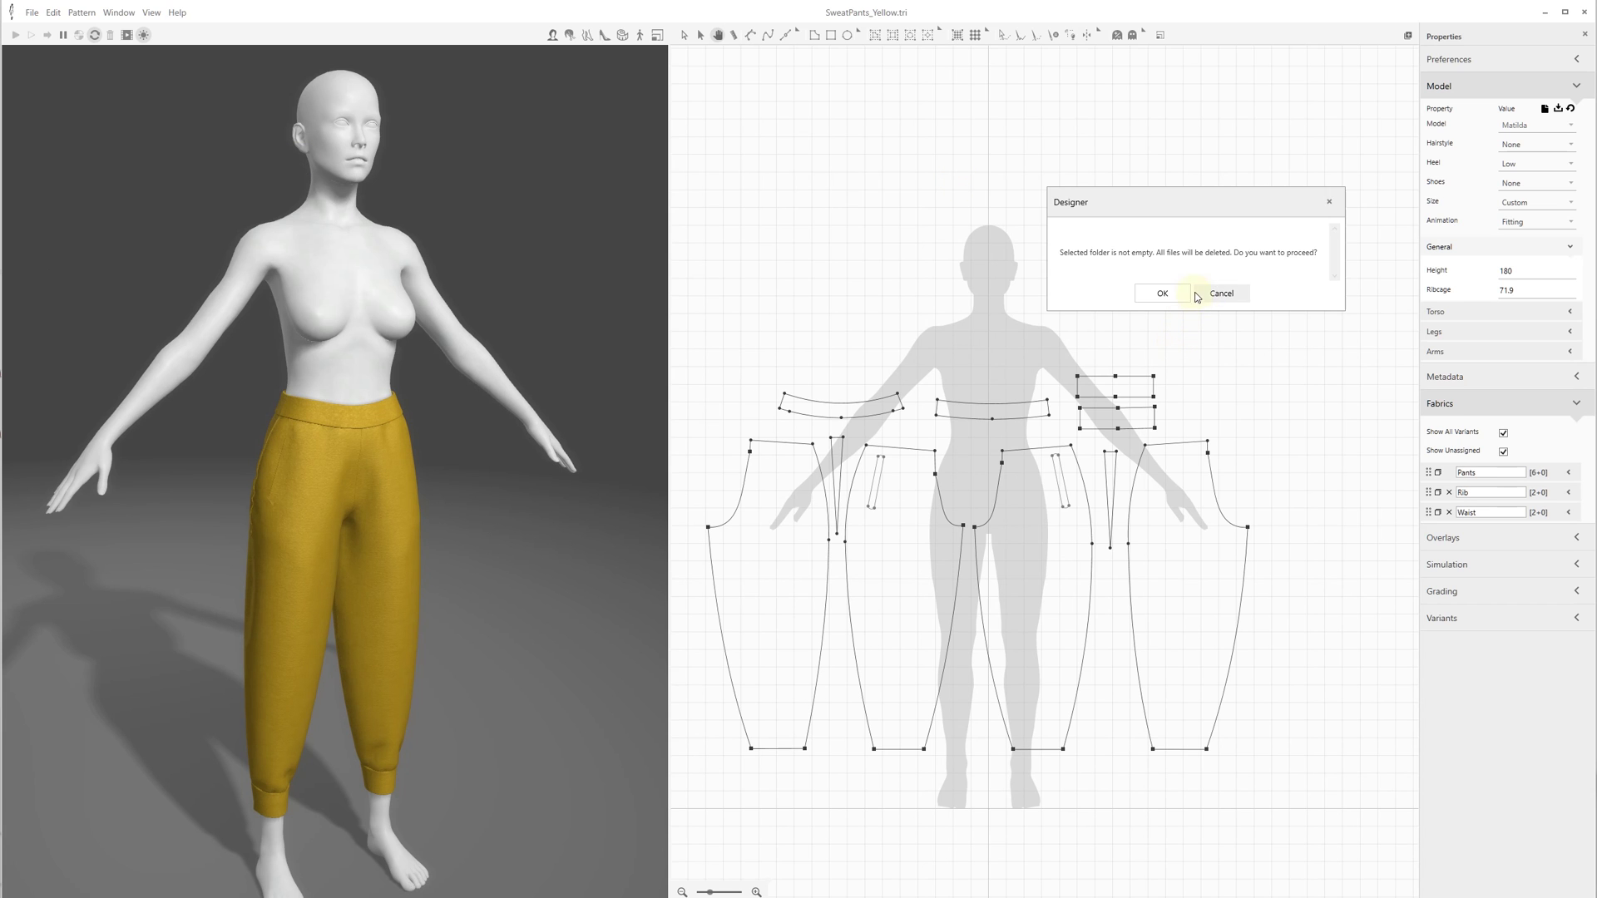
left_click(1166, 294)
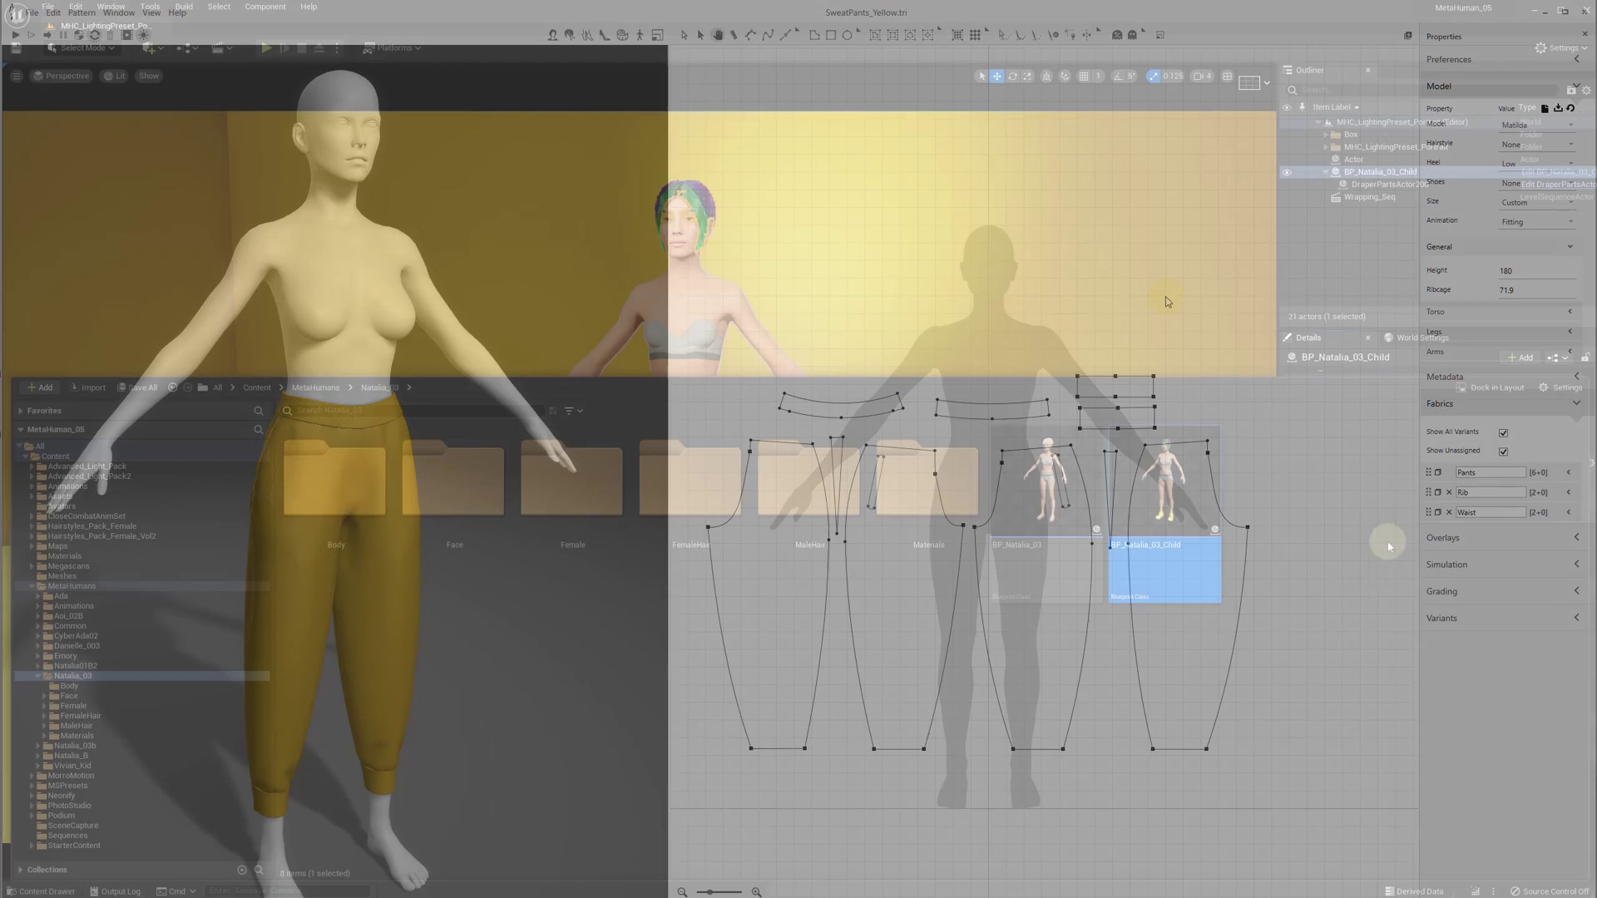
Open BP_Natalia_03_Child in its Viewport and select the DraperCollider component.
double_click(1166, 489)
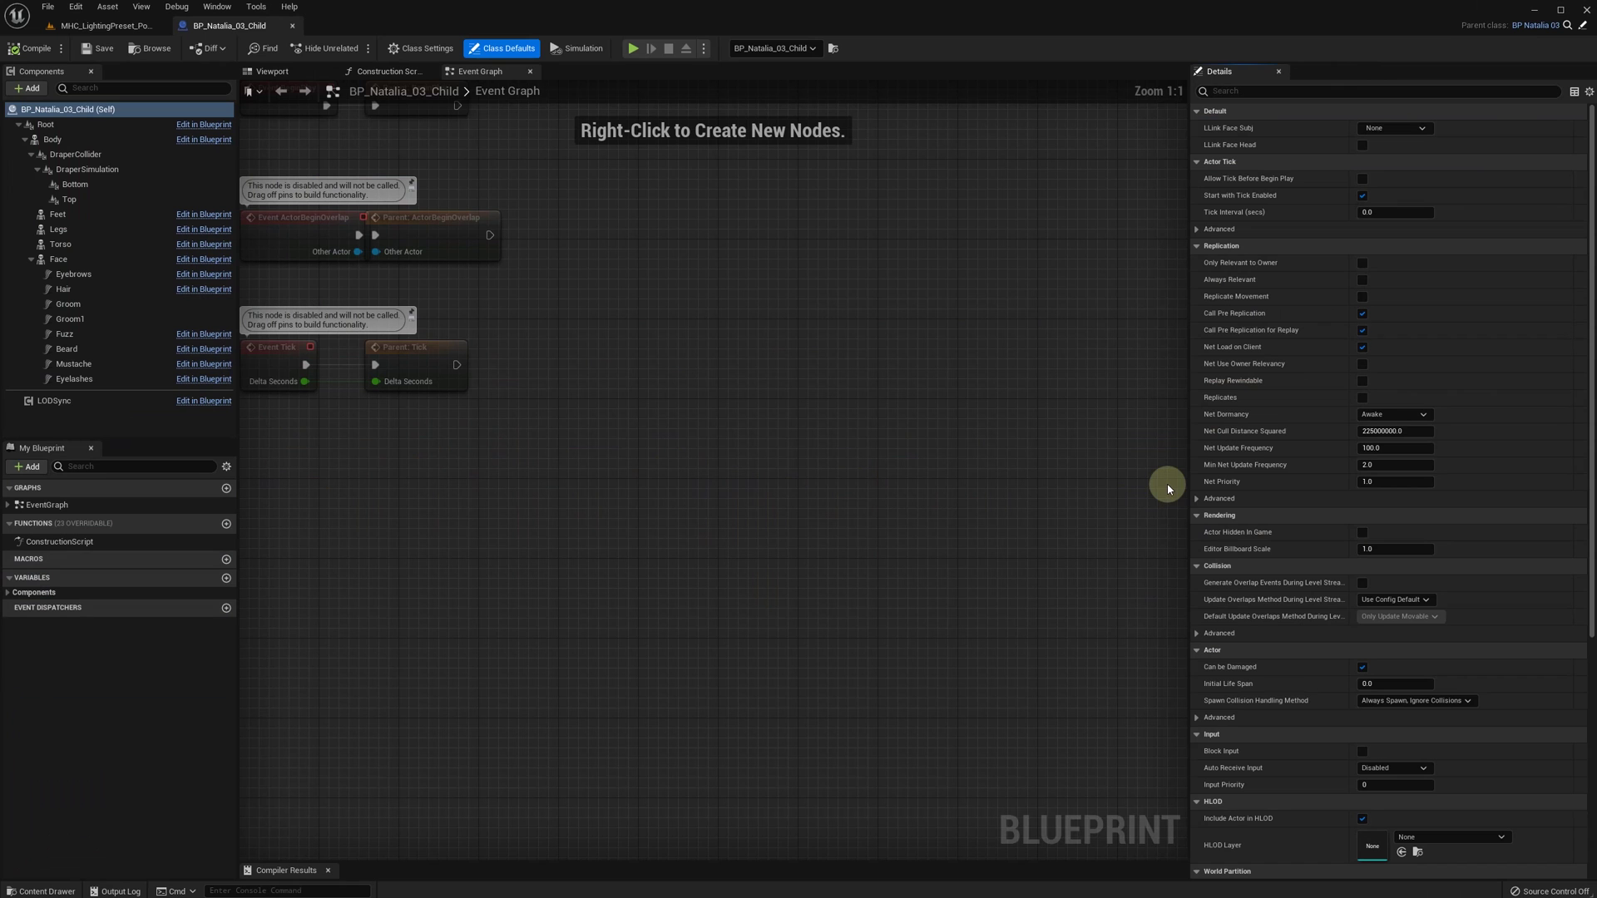
left_click(272, 71)
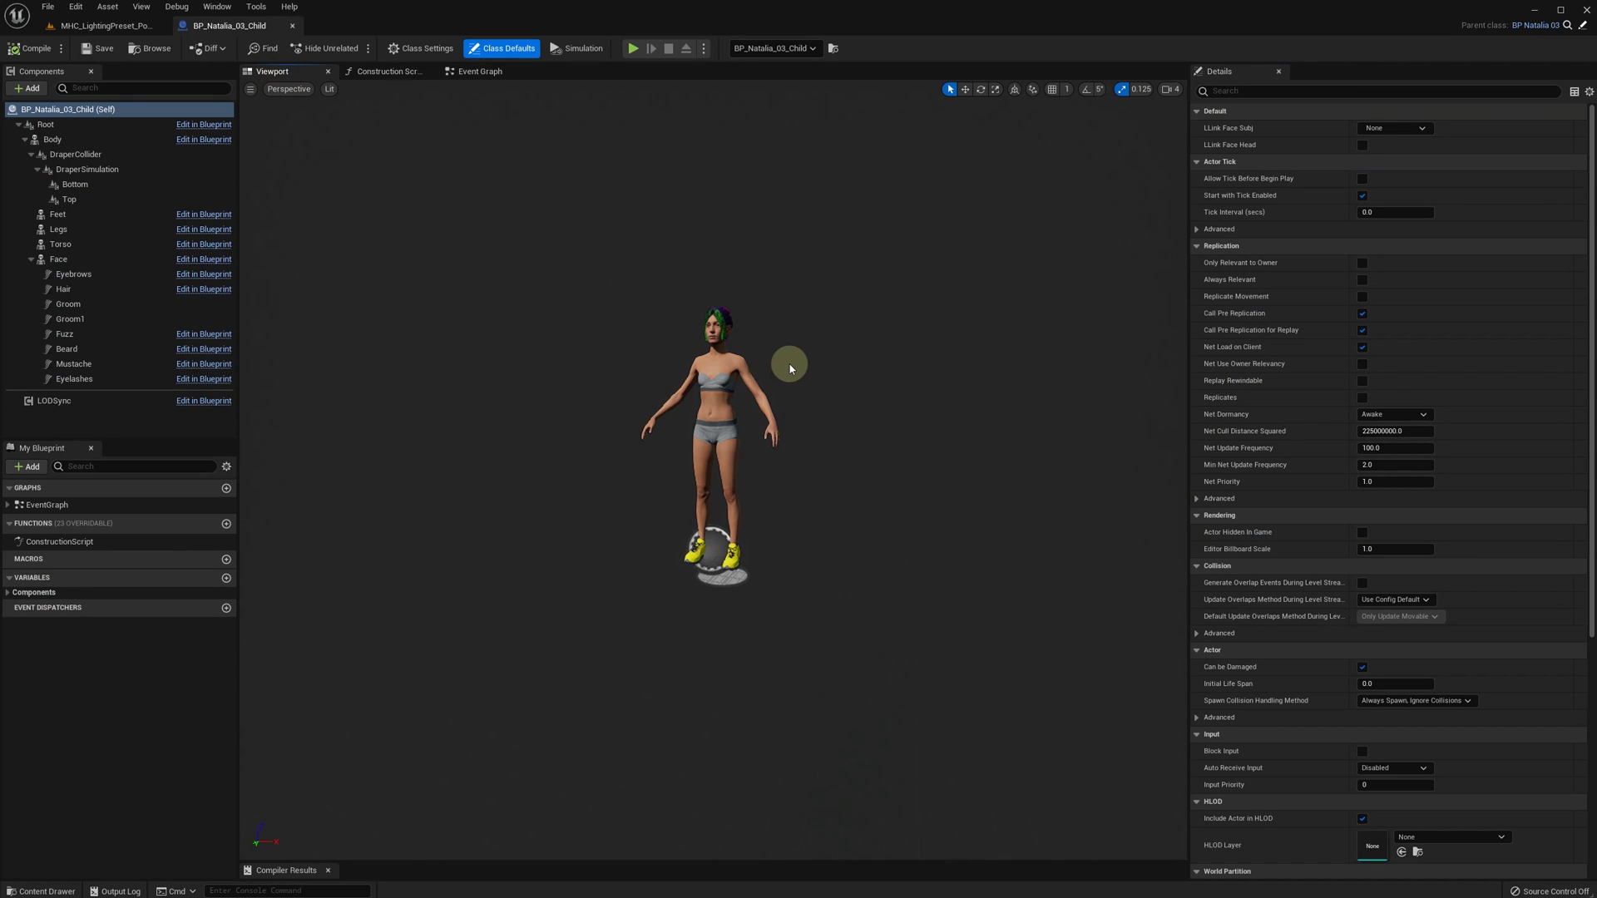
scroll(799, 372, "up", 3)
left_click(30, 259)
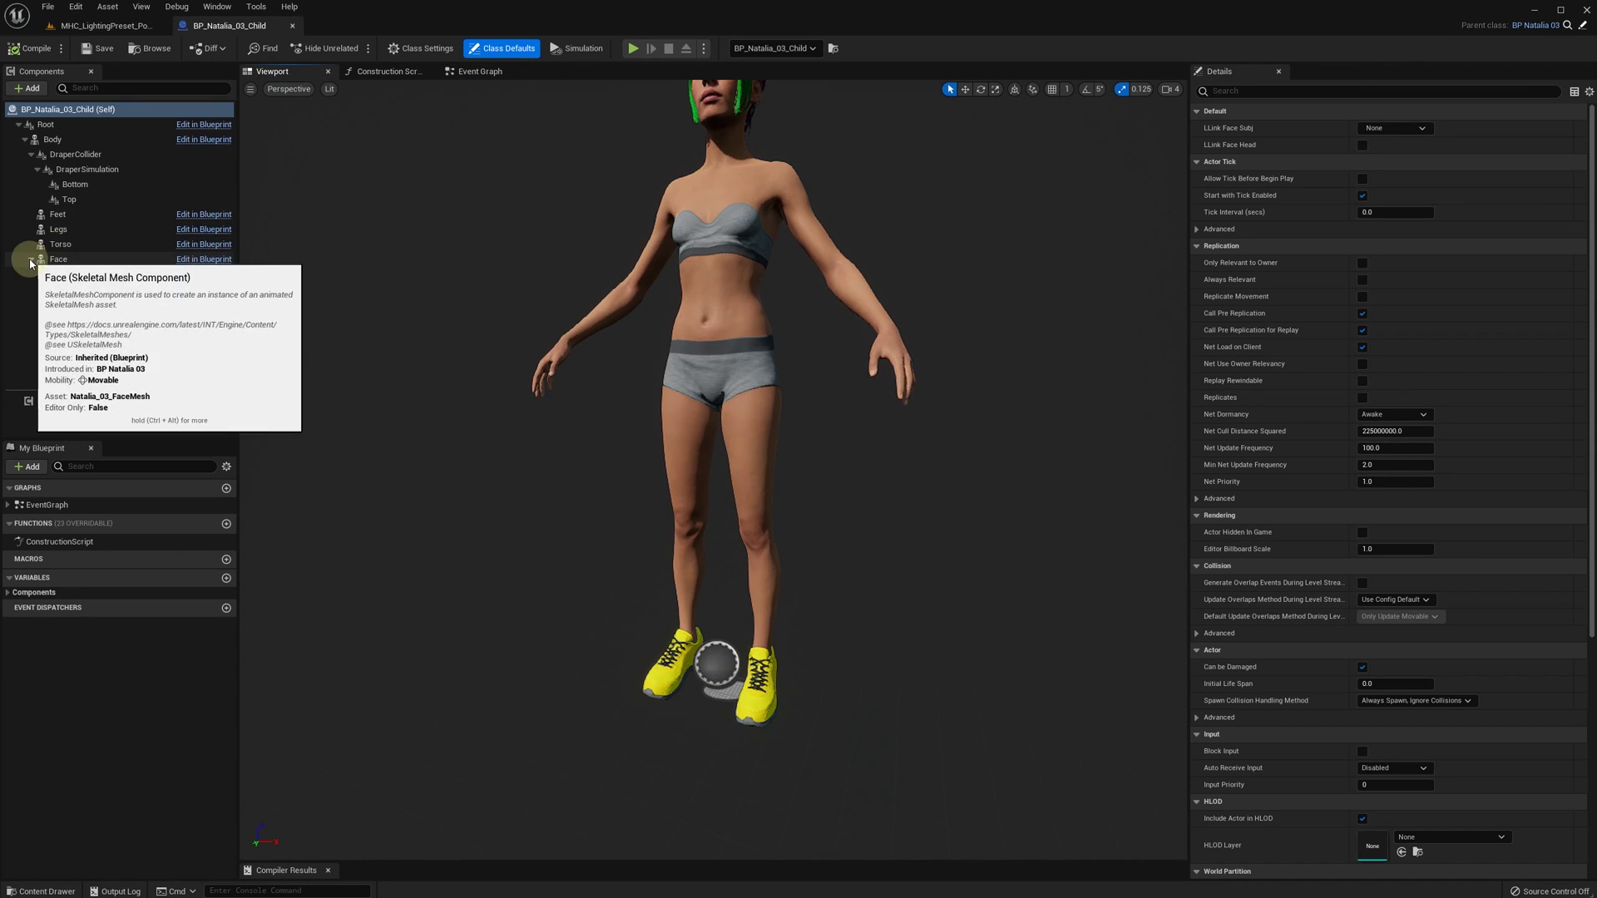
left_click(61, 157)
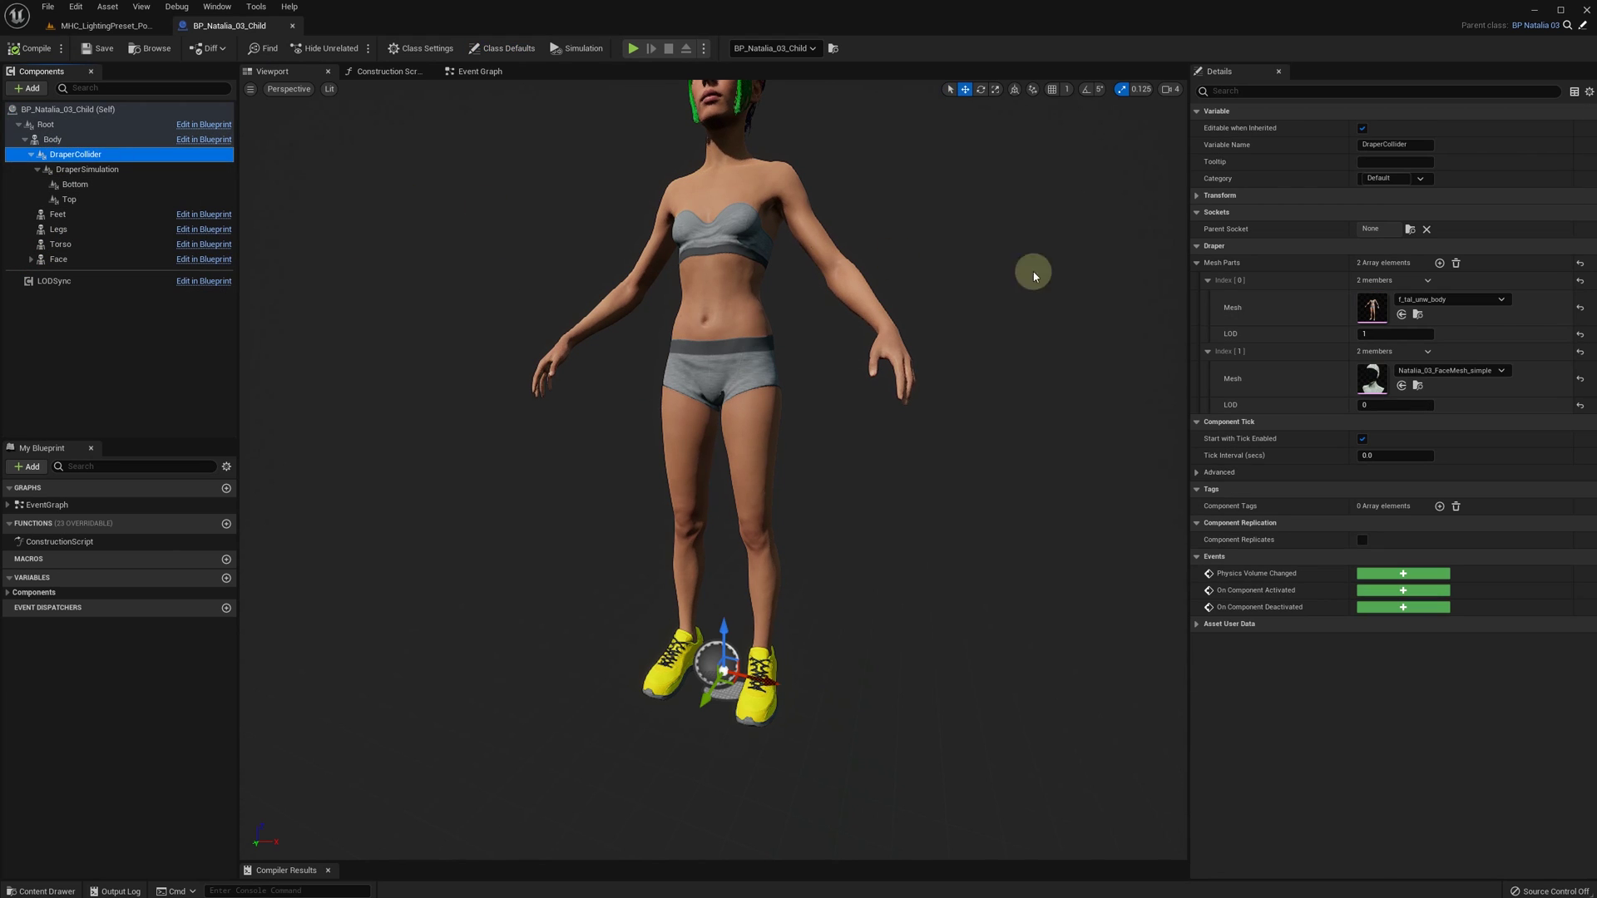
Preview the f_tal_unw_body mesh at LOD 1, then close its editor.
double_click(1371, 308)
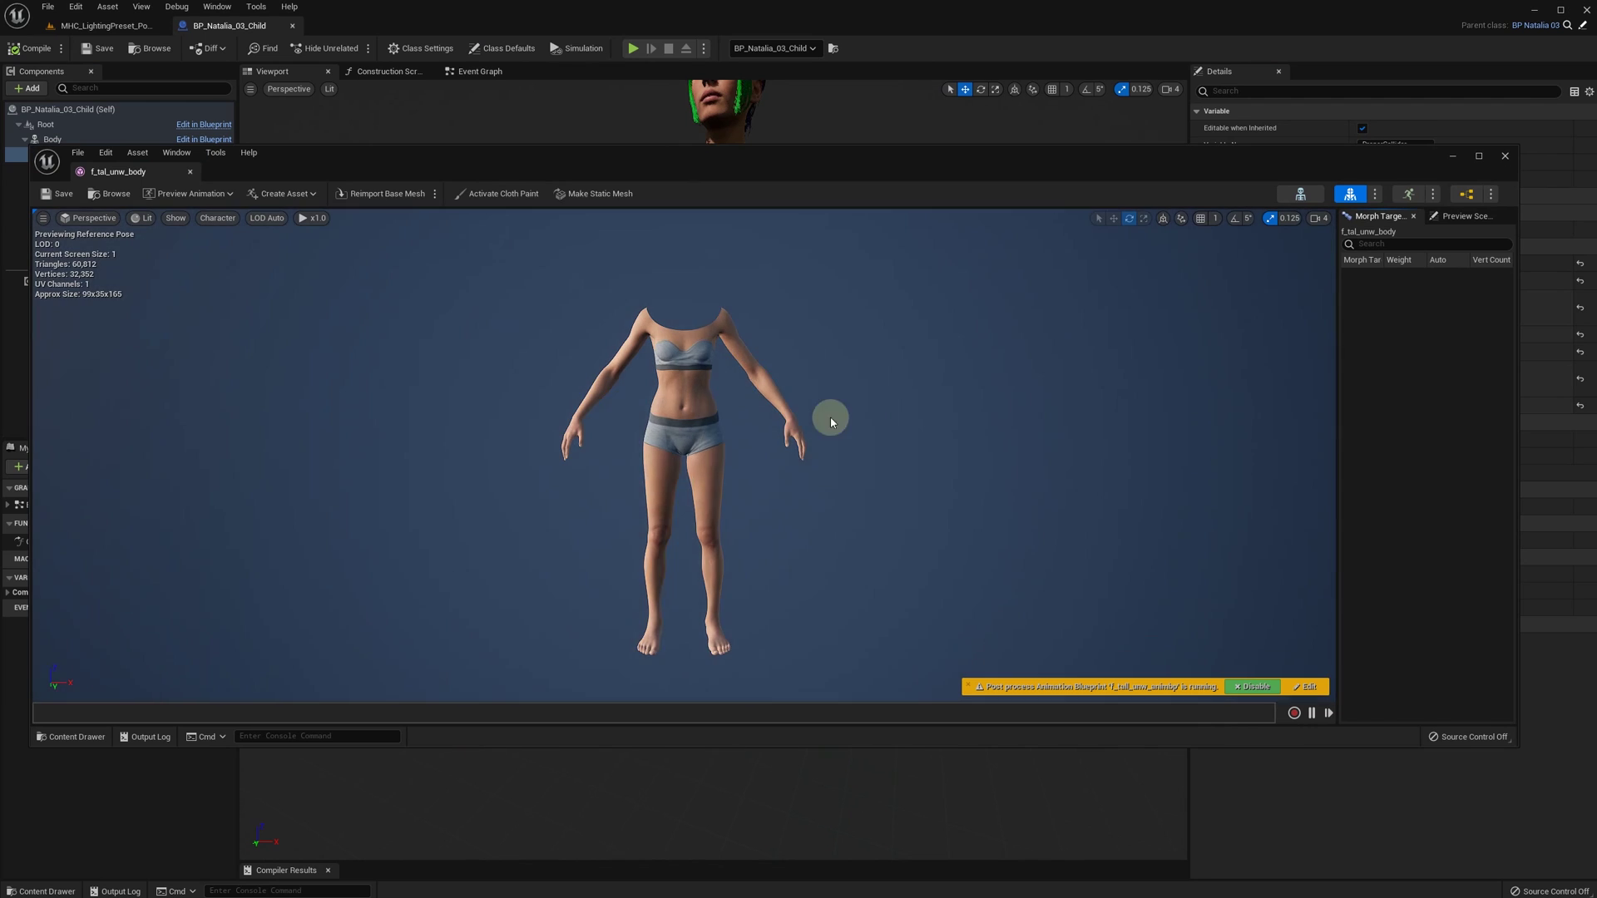
scroll(820, 426, "up", 3)
left_click(267, 223)
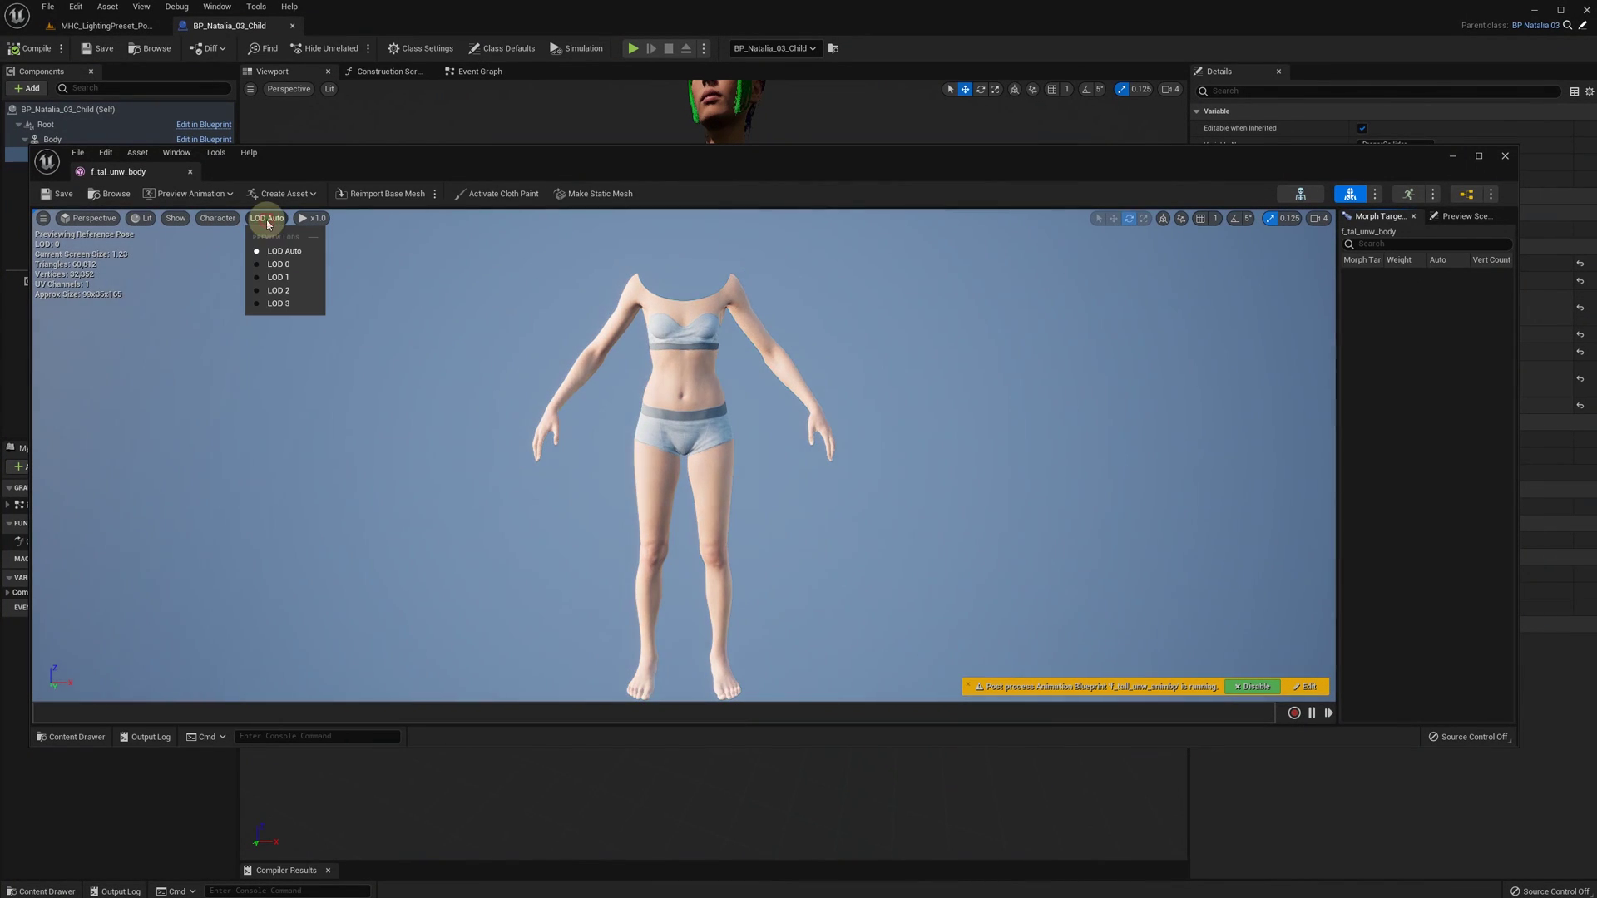
left_click(278, 277)
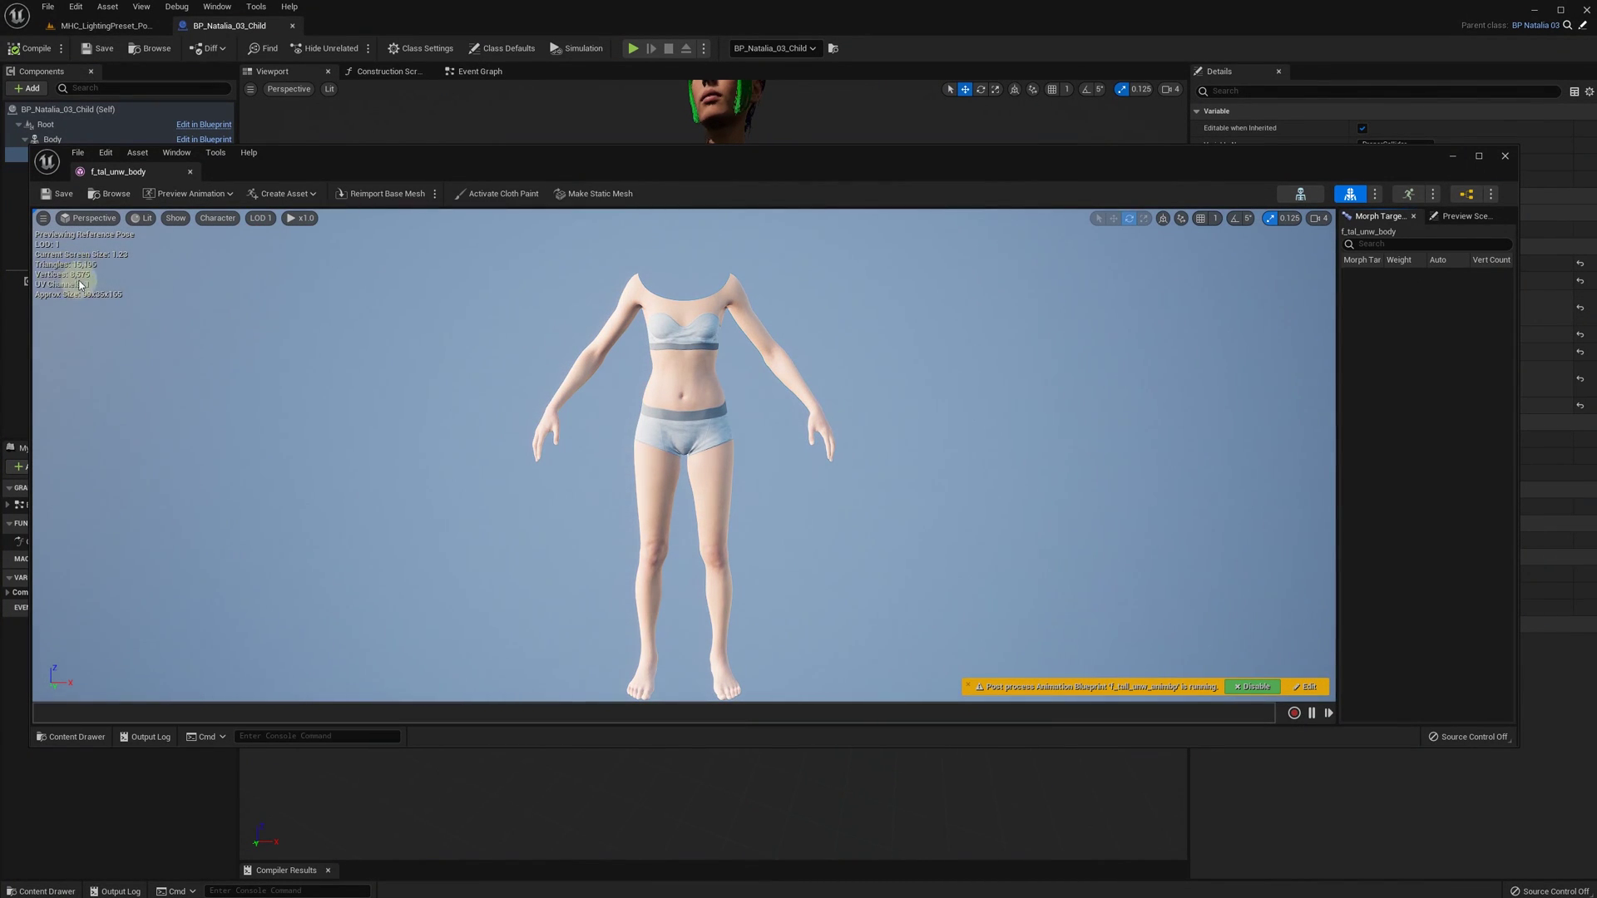
left_click(190, 172)
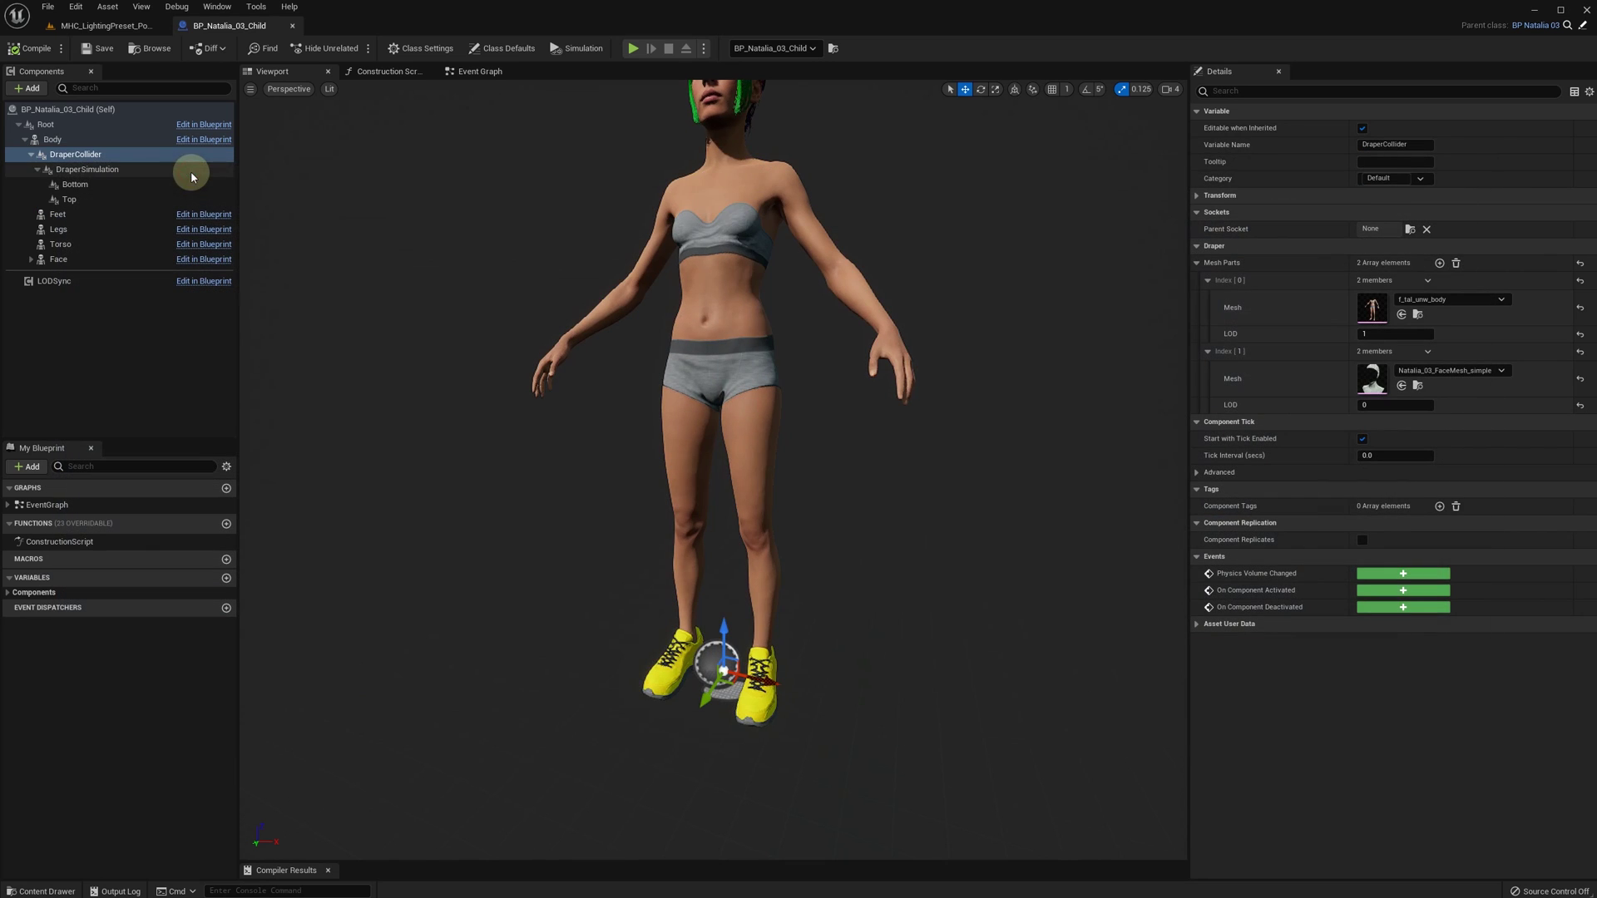
Open Natalia_03_FaceMesh_simple, reveal the root skeleton, and frame the Natalia_03_FaceMesh_LOD3 head mesh.
double_click(1371, 376)
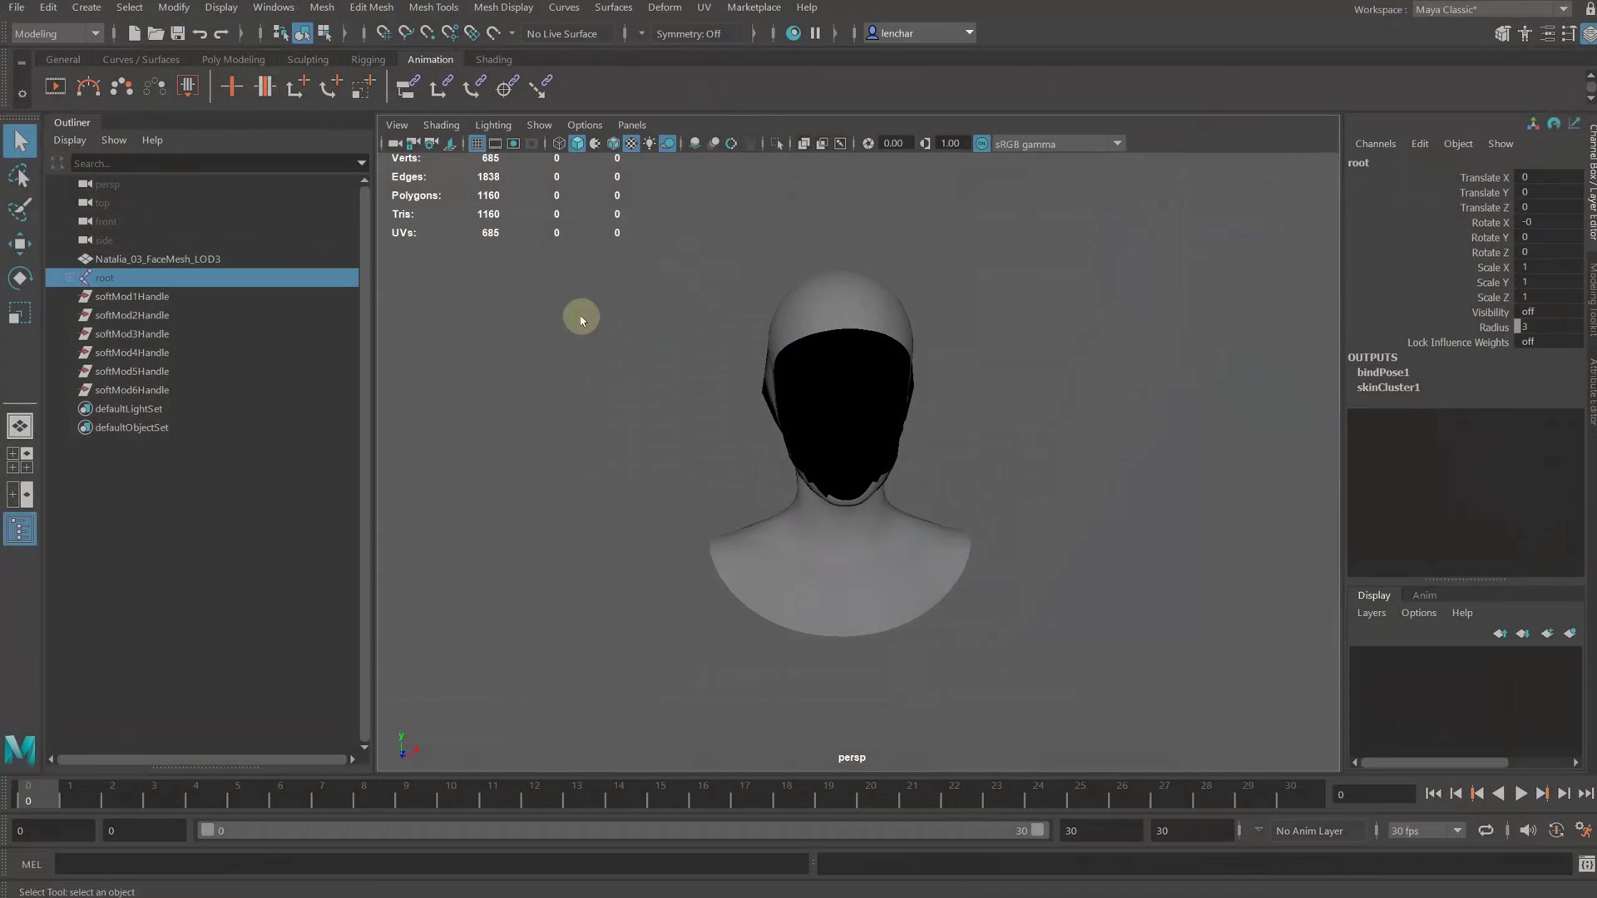
key("h")
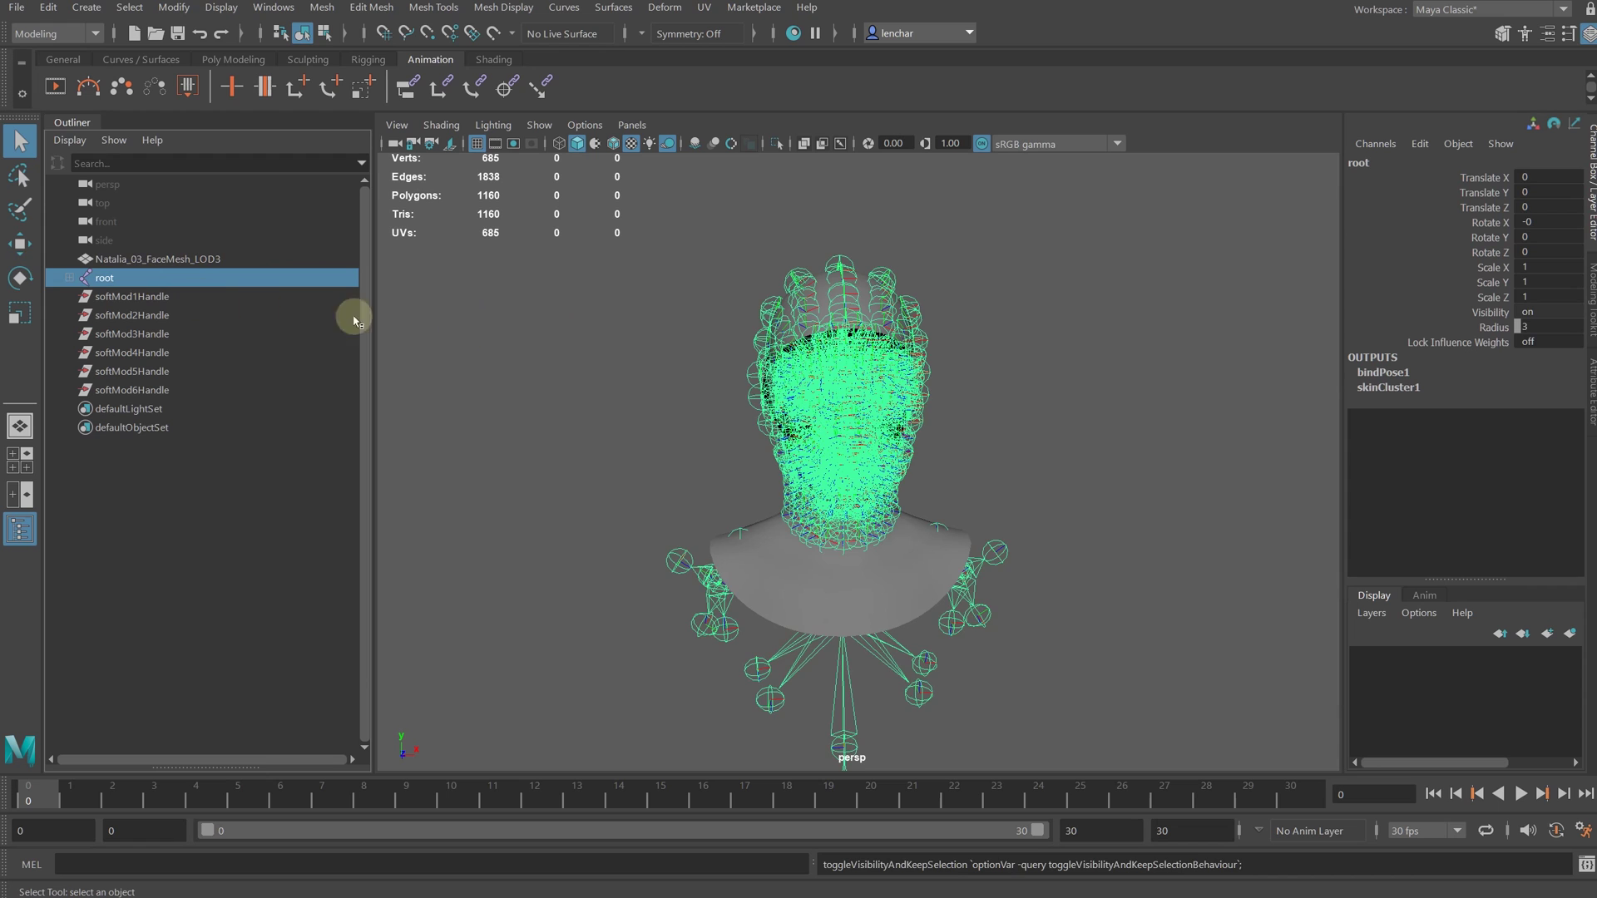
left_click_drag(1002, 391, 909, 366, "alt")
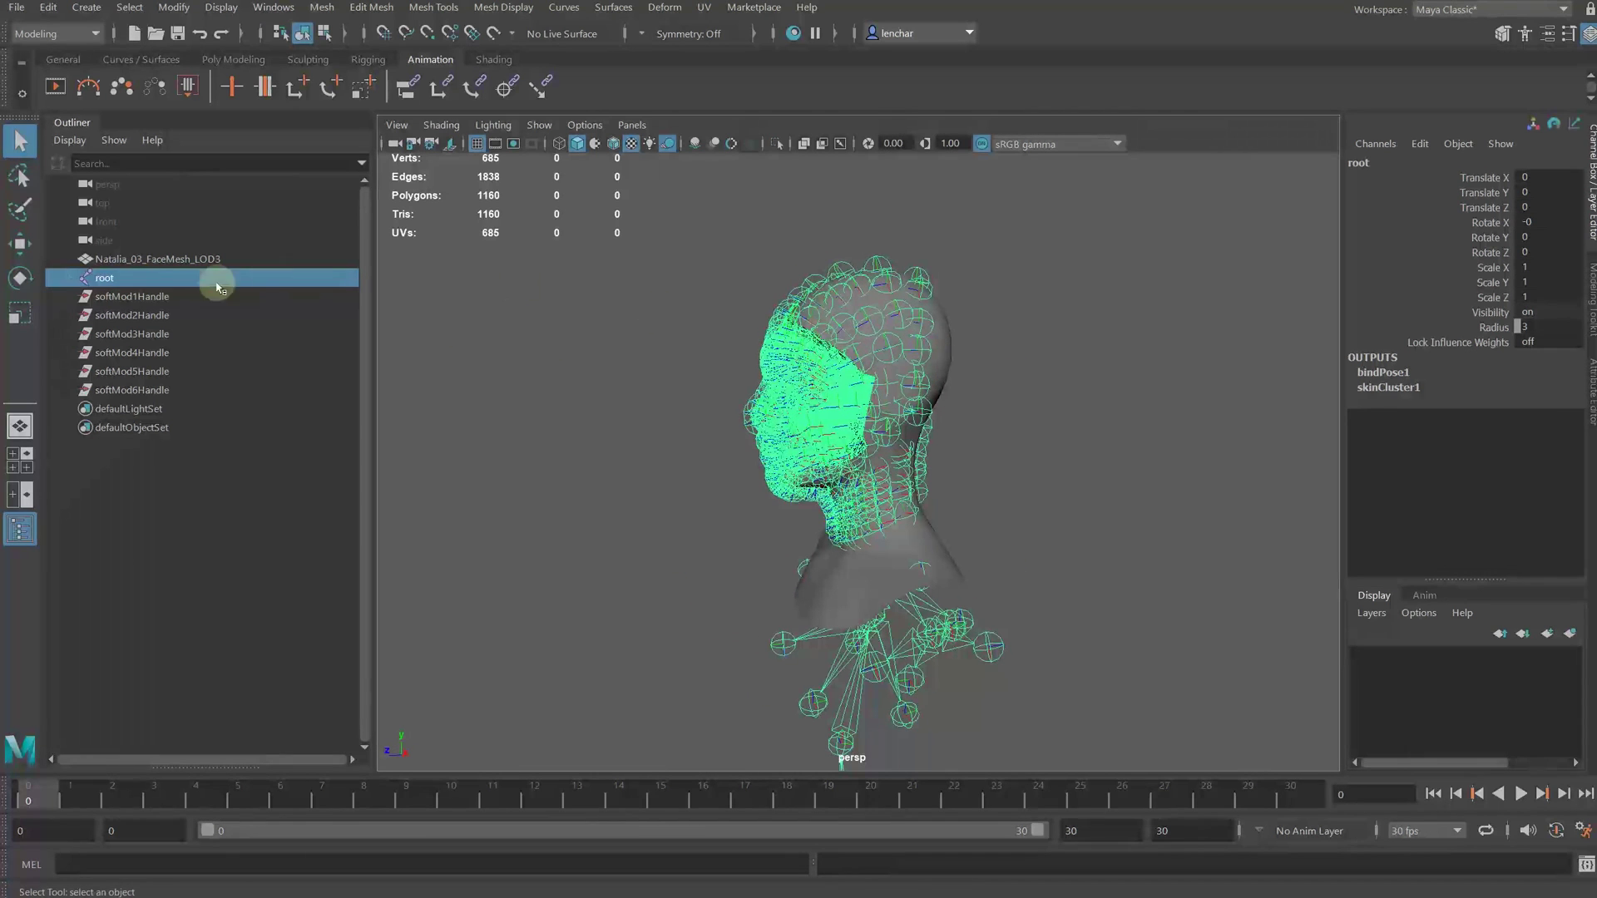
scroll(982, 424, "down", 7)
left_click_drag(977, 435, 782, 418, "alt")
left_click(196, 259)
key("f")
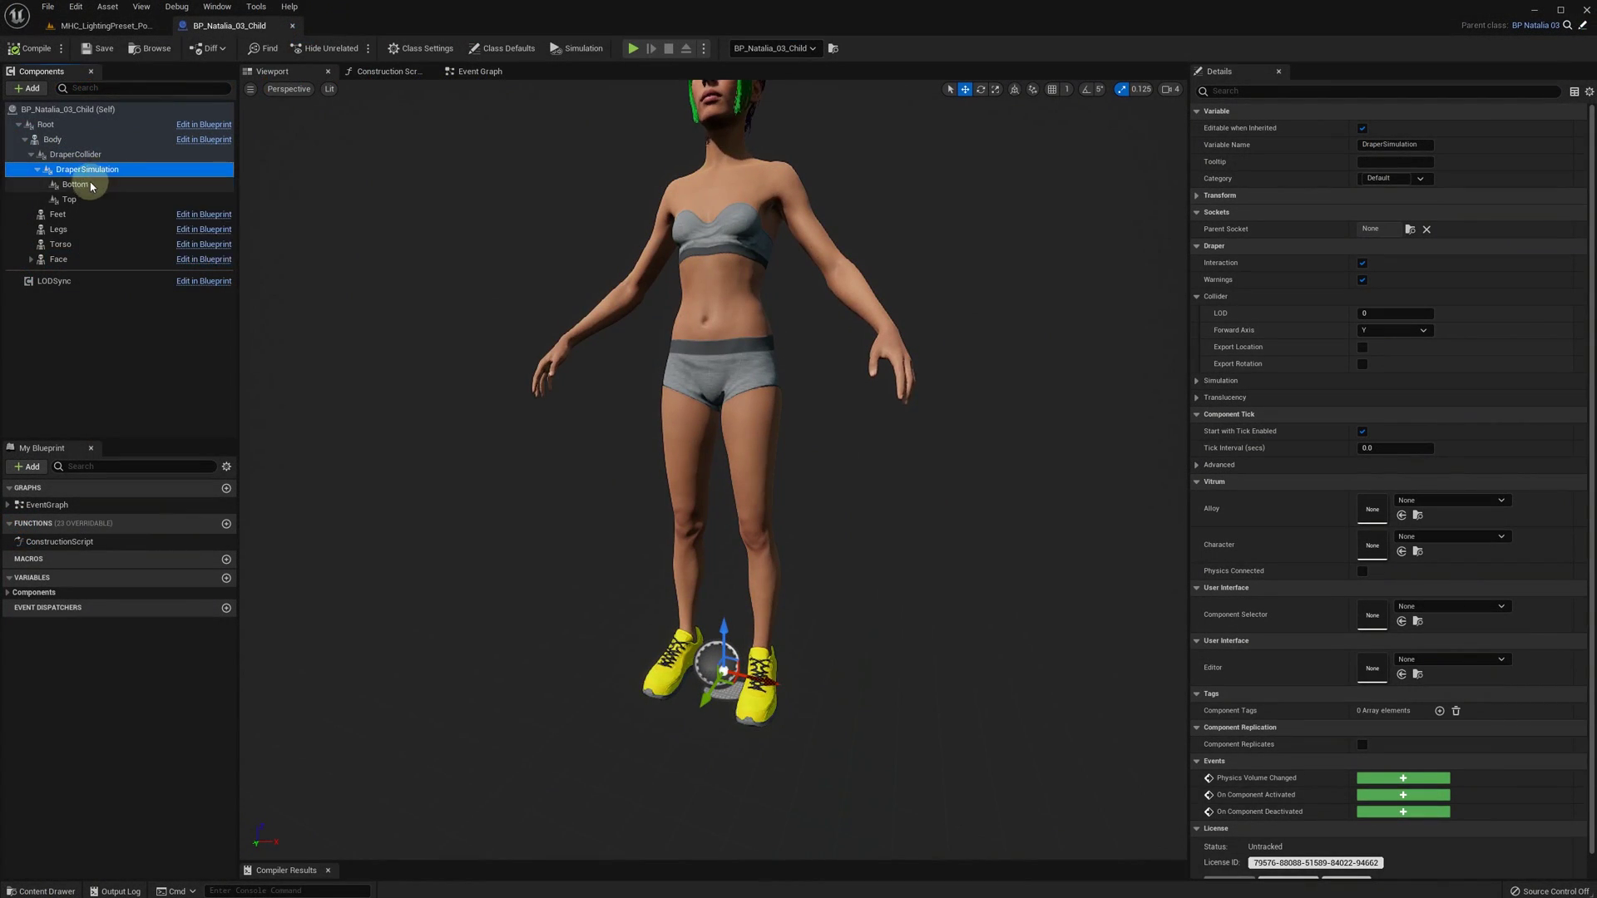
Select the Bottom garment slot under DraperSimulation to view its Draper Folder setting.
left_click(86, 186)
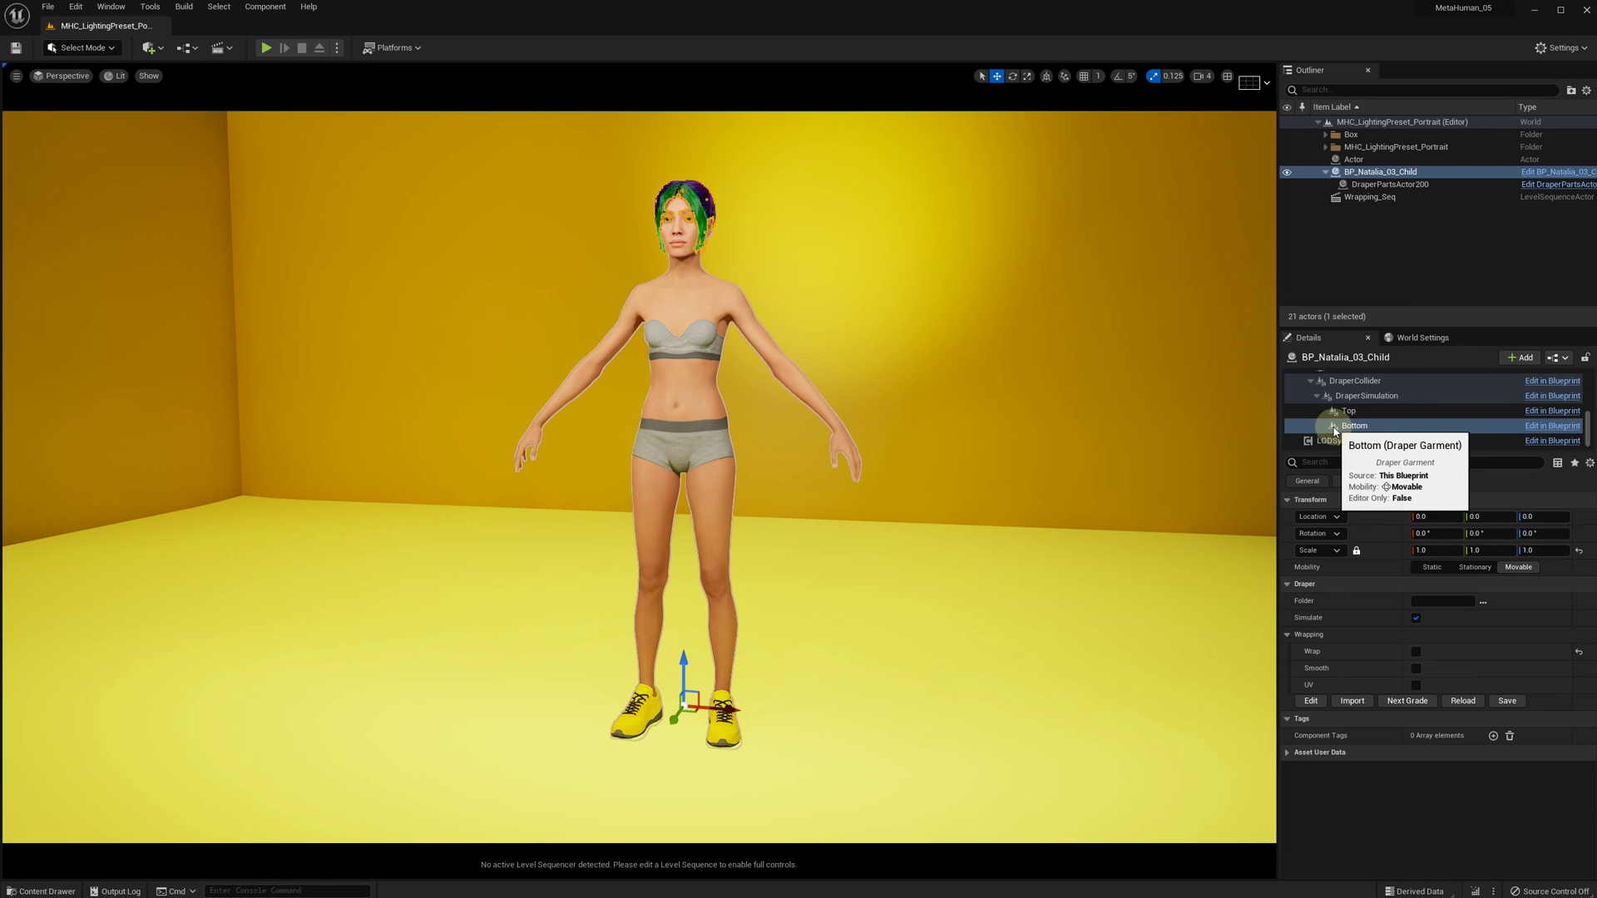
left_click(1483, 603)
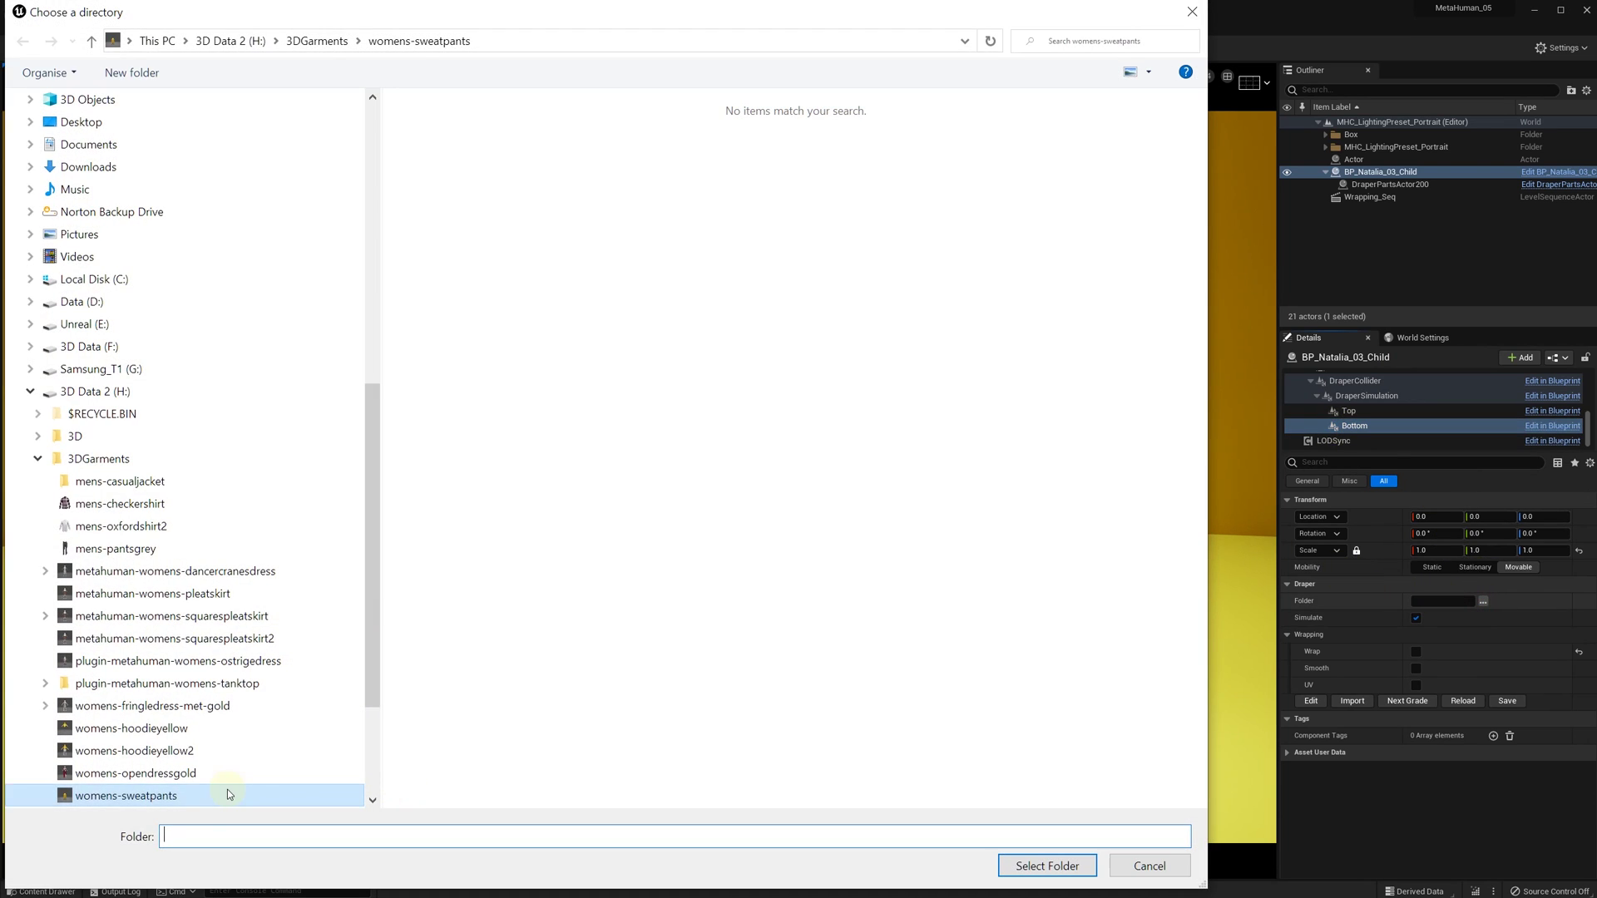
left_click(227, 792)
left_click(1011, 861)
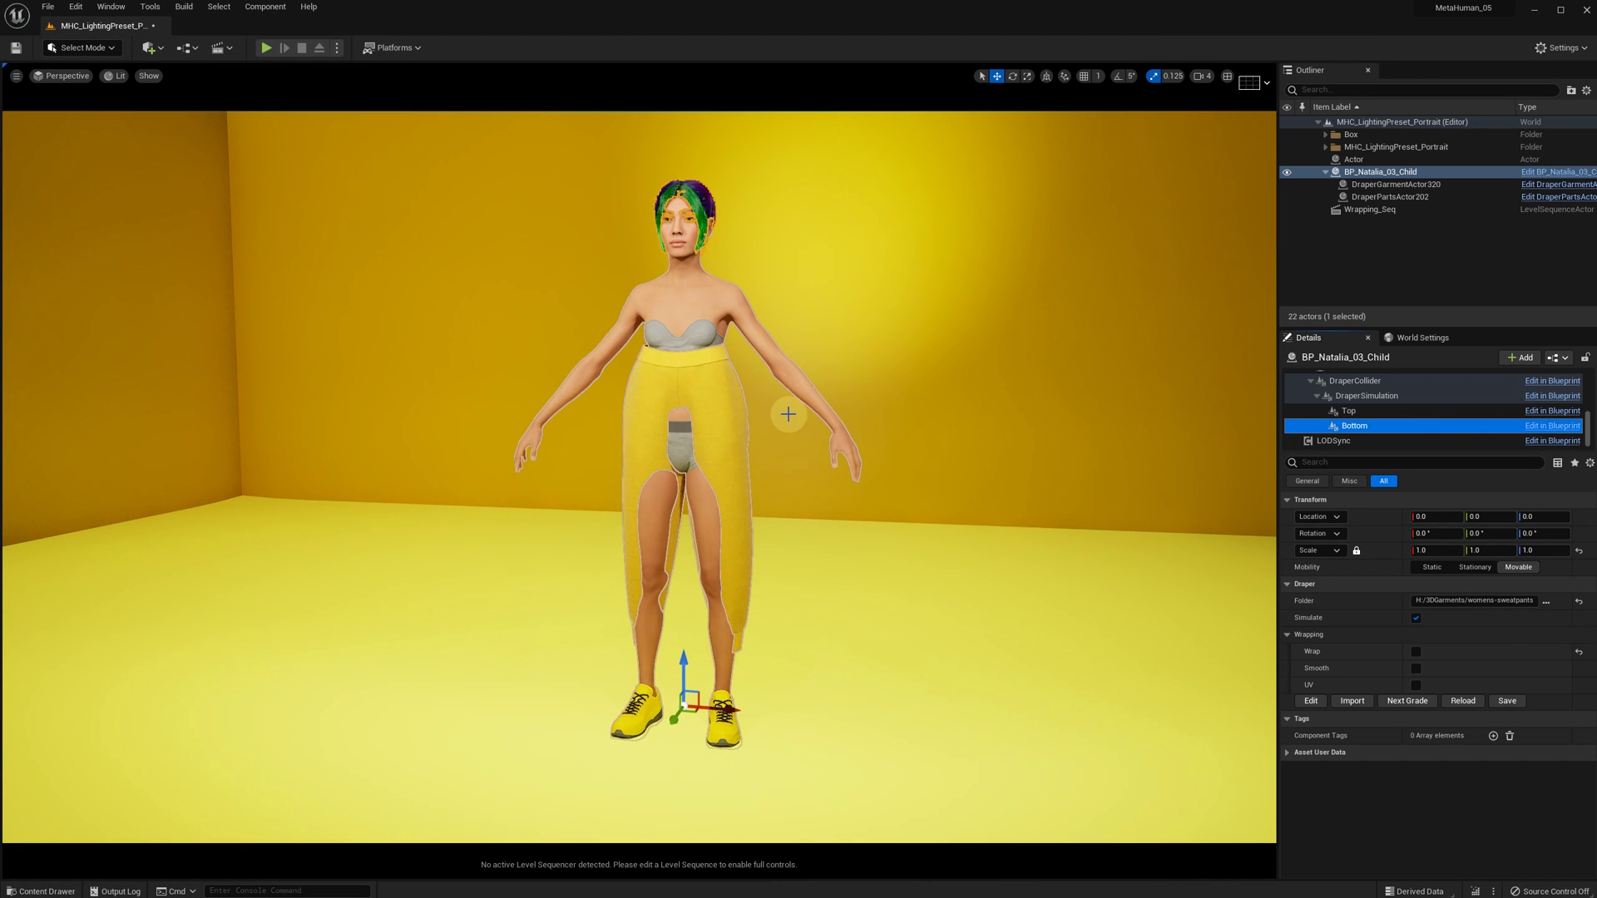
right_click_drag(782, 423, 782, 424)
key("w")
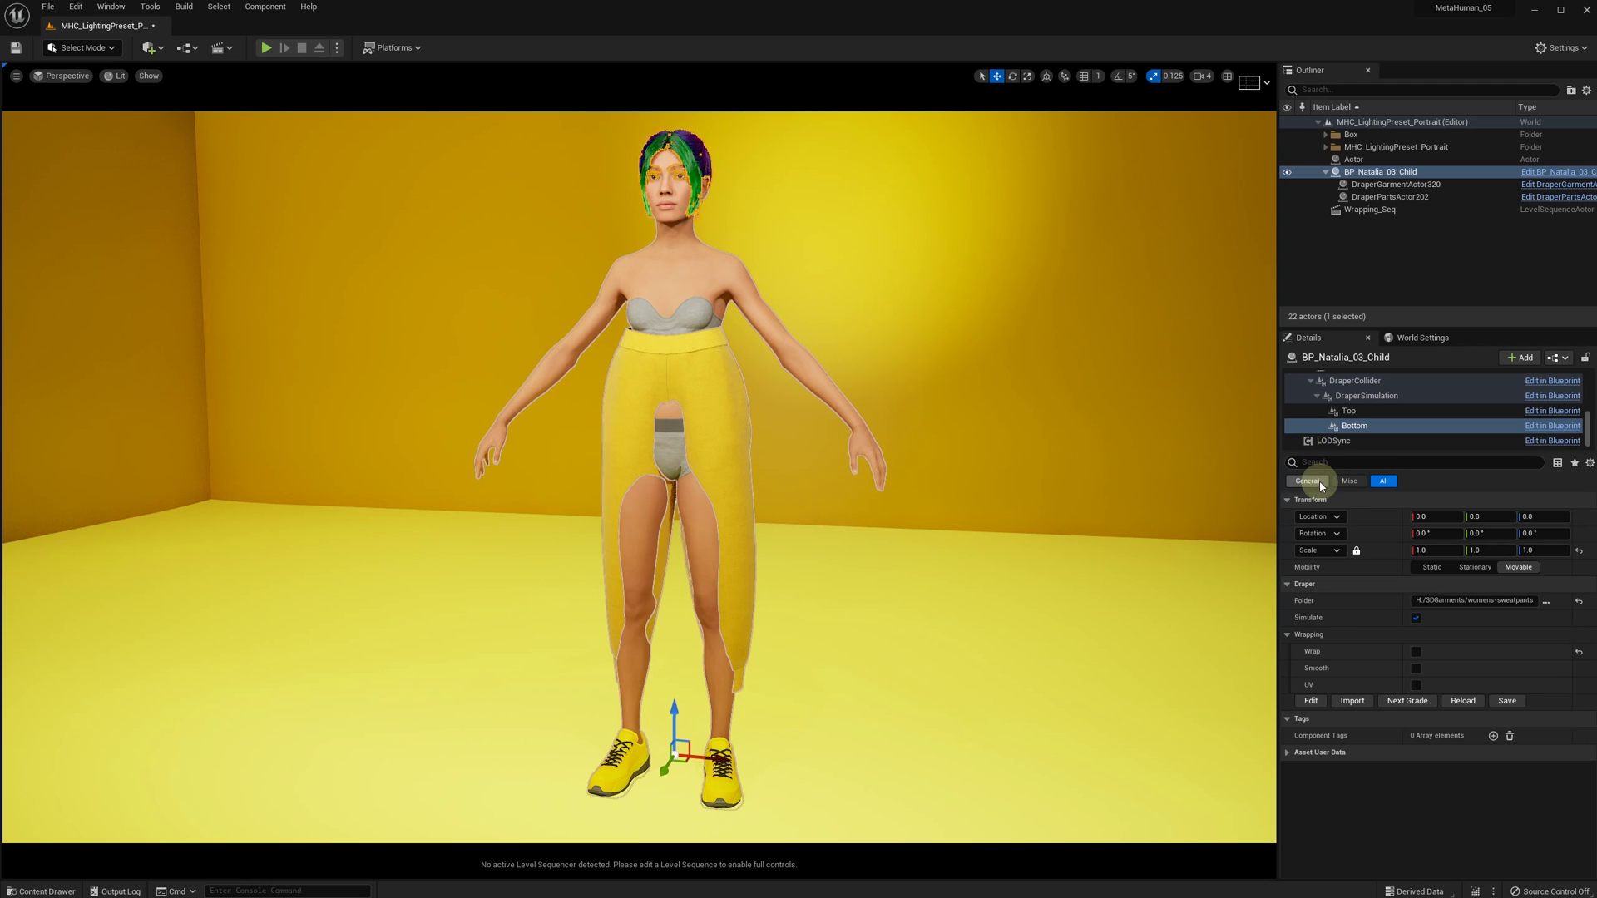
Scale the sweatpants garment to 0.95 and lower it onto the character's hips.
left_click(1452, 549)
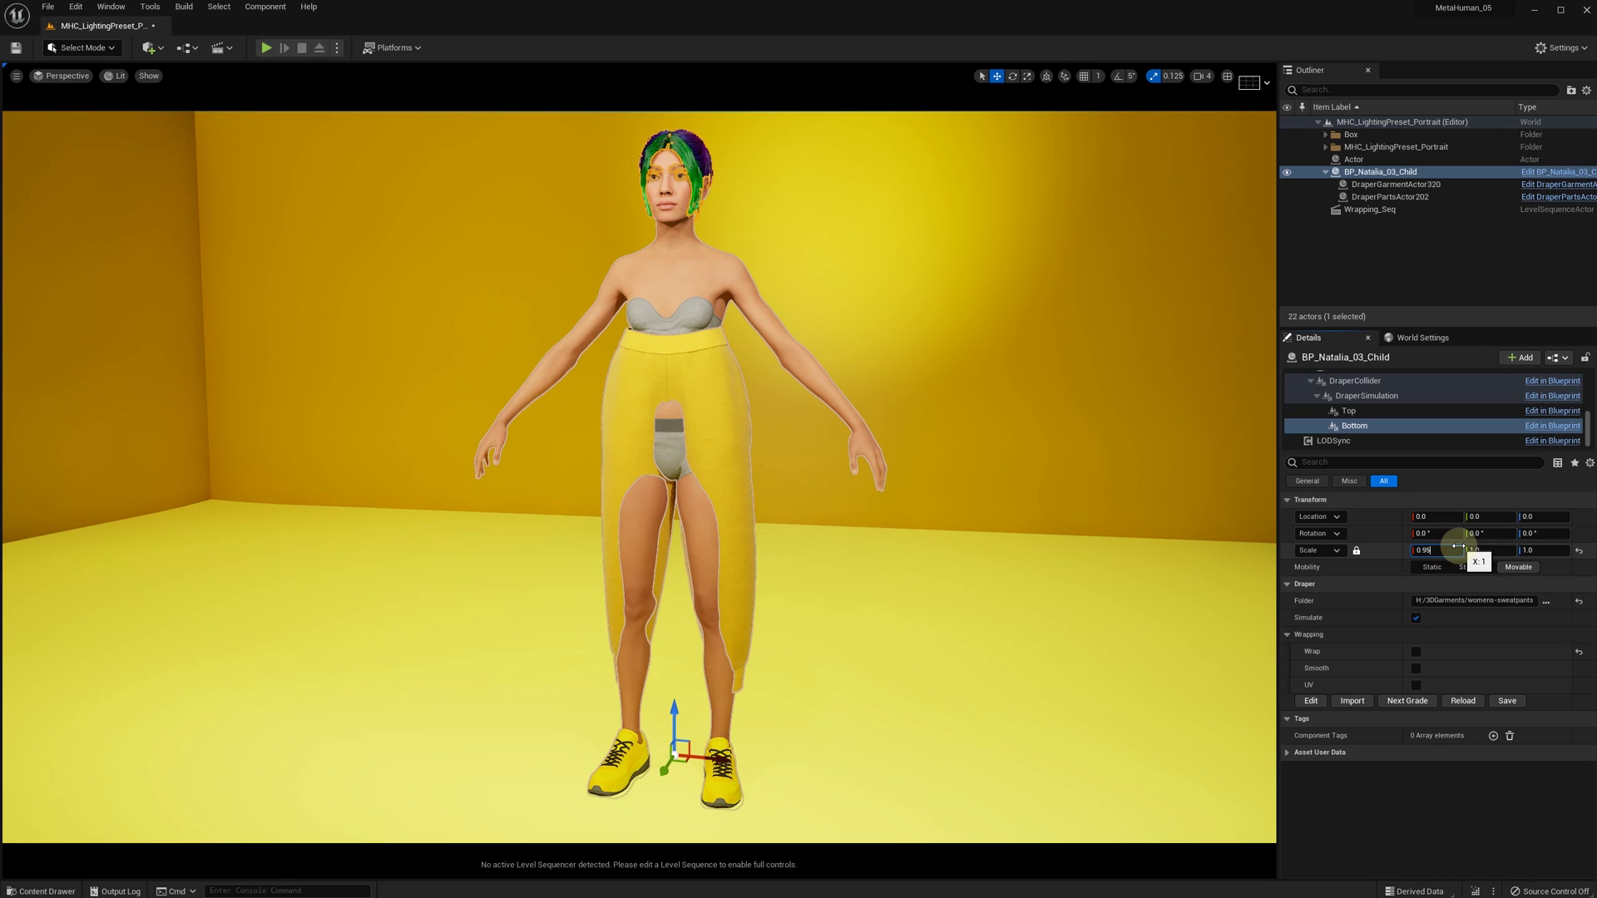
key("Return")
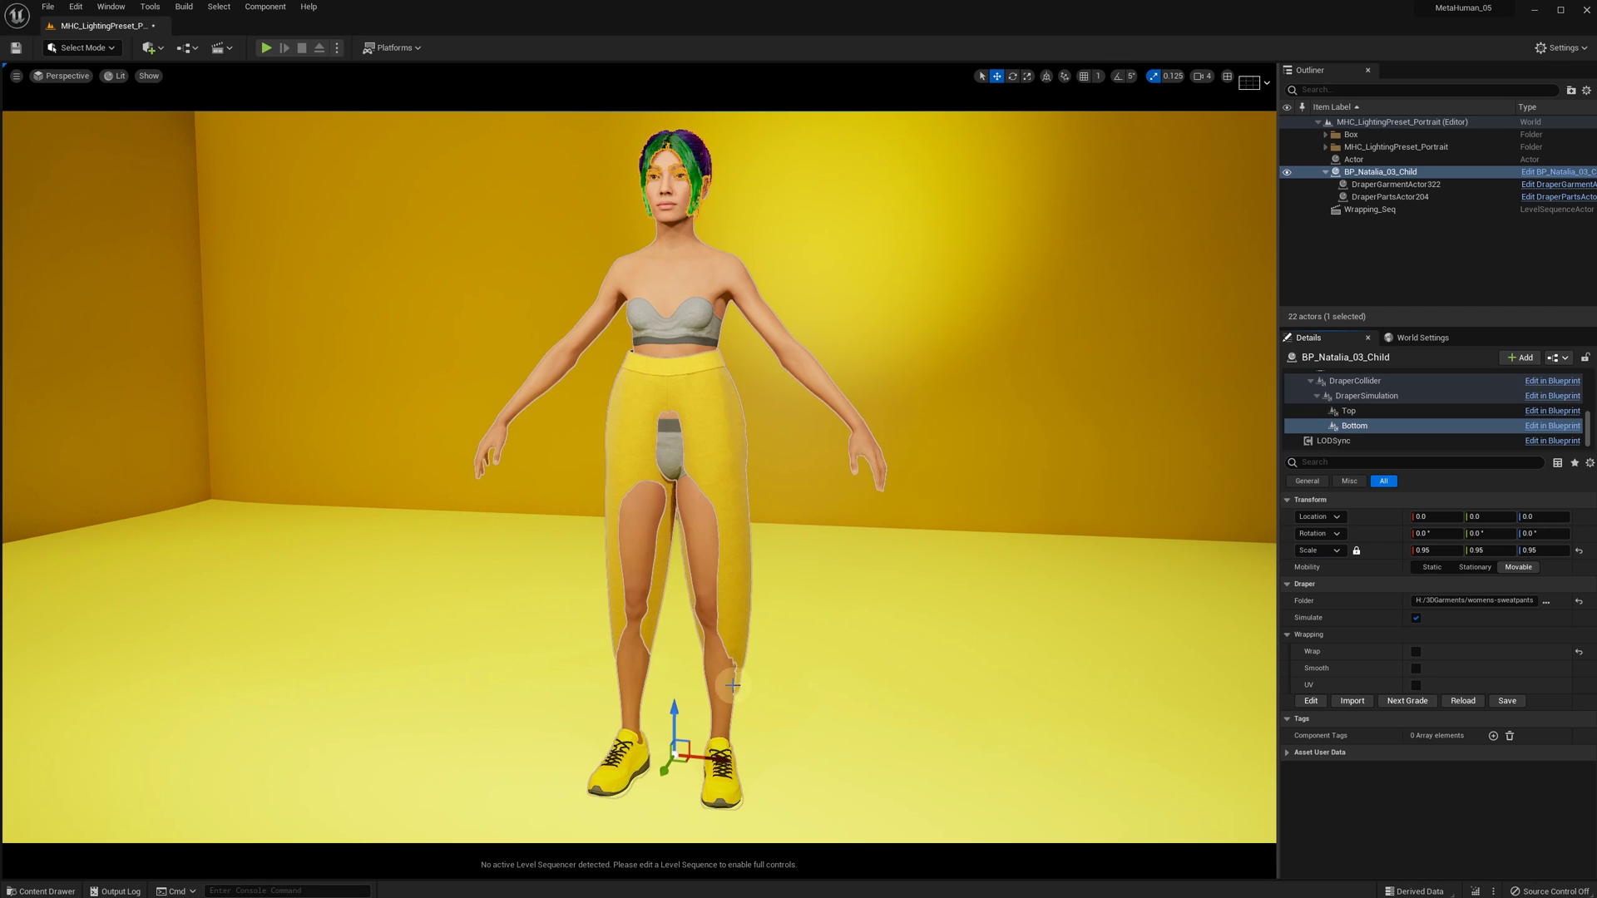
left_click_drag(675, 706, 689, 750)
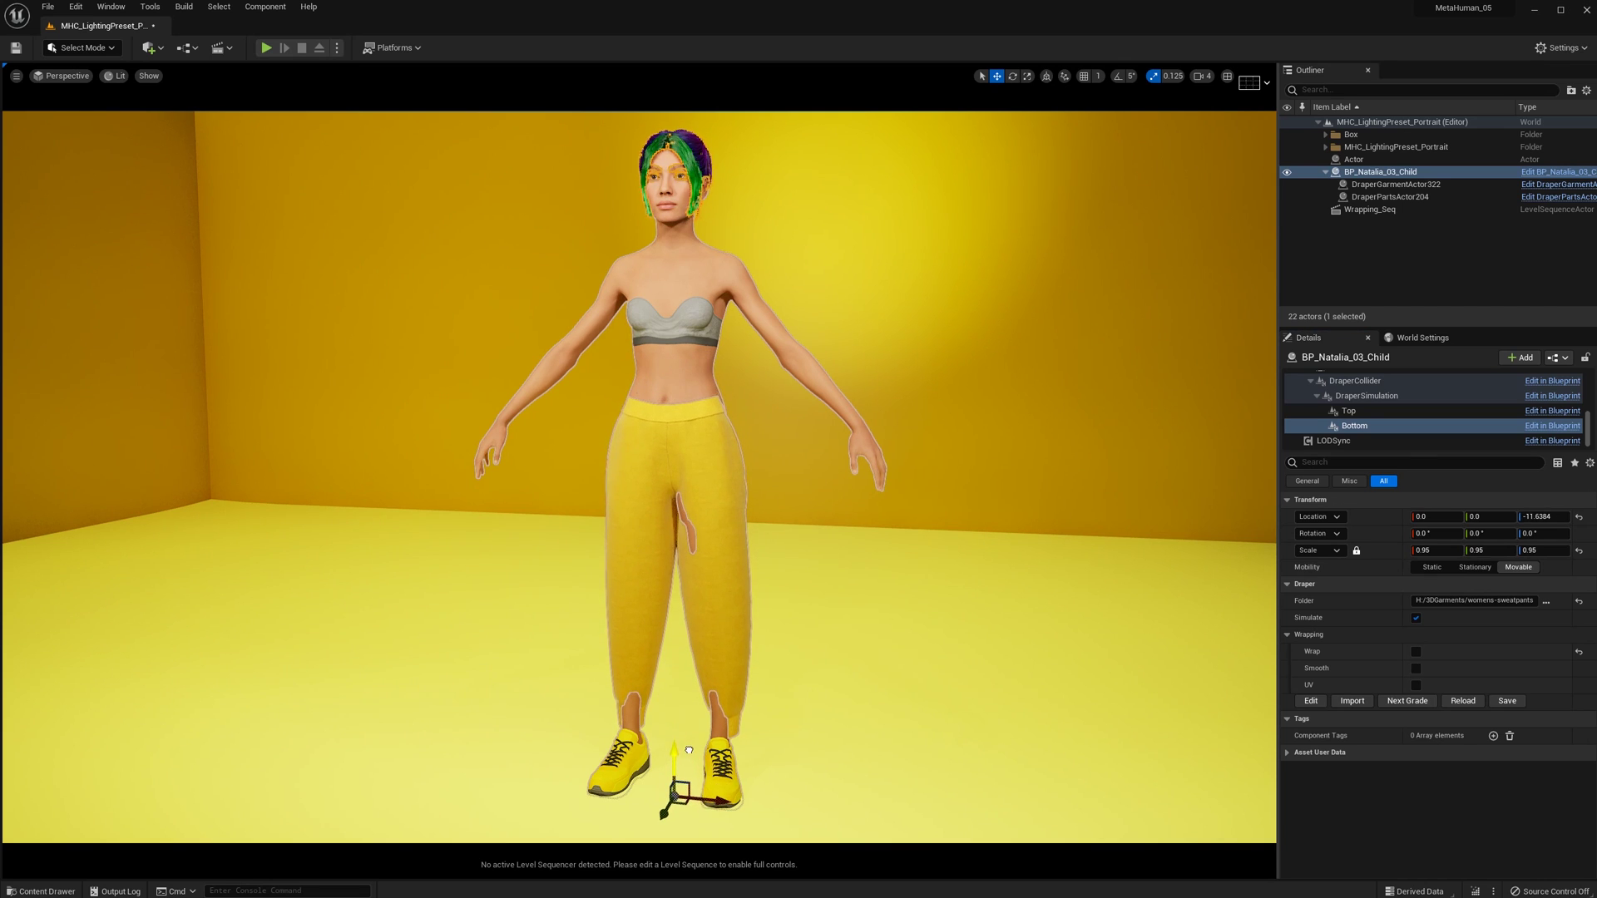
Shift the sweatpants sideways and tilt them slightly on X to line up with the legs.
left_click_drag(861, 666, 680, 823, "alt")
left_click_drag(556, 799, 548, 799)
left_click_drag(643, 690, 645, 706, "alt")
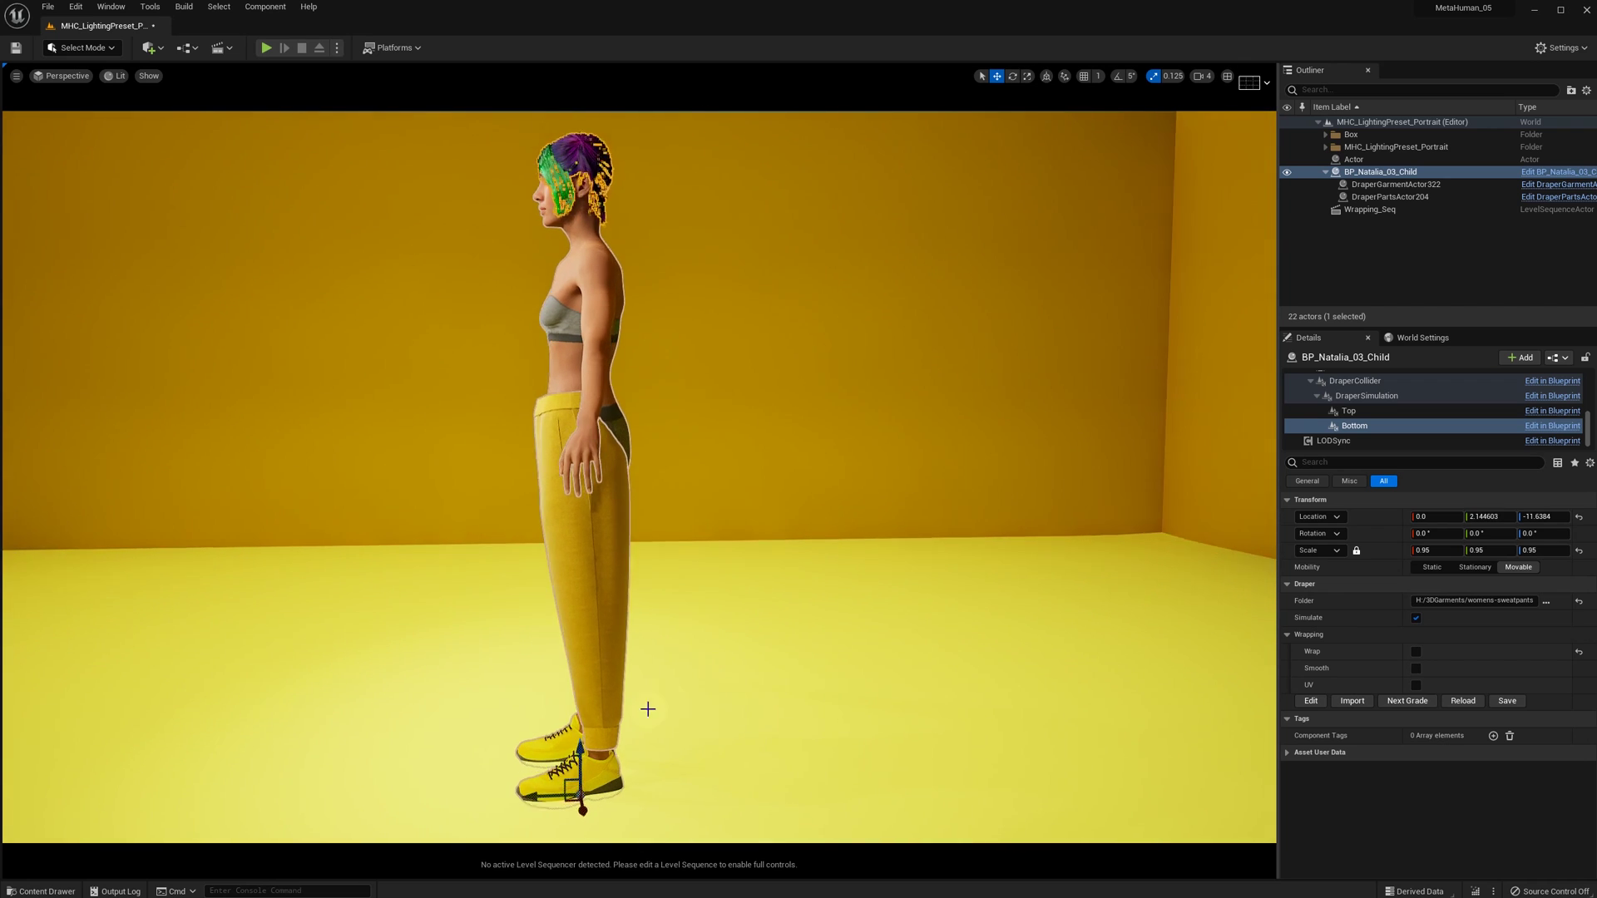
key("e")
left_click_drag(545, 747, 552, 744)
left_click_drag(745, 564, 897, 562, "alt")
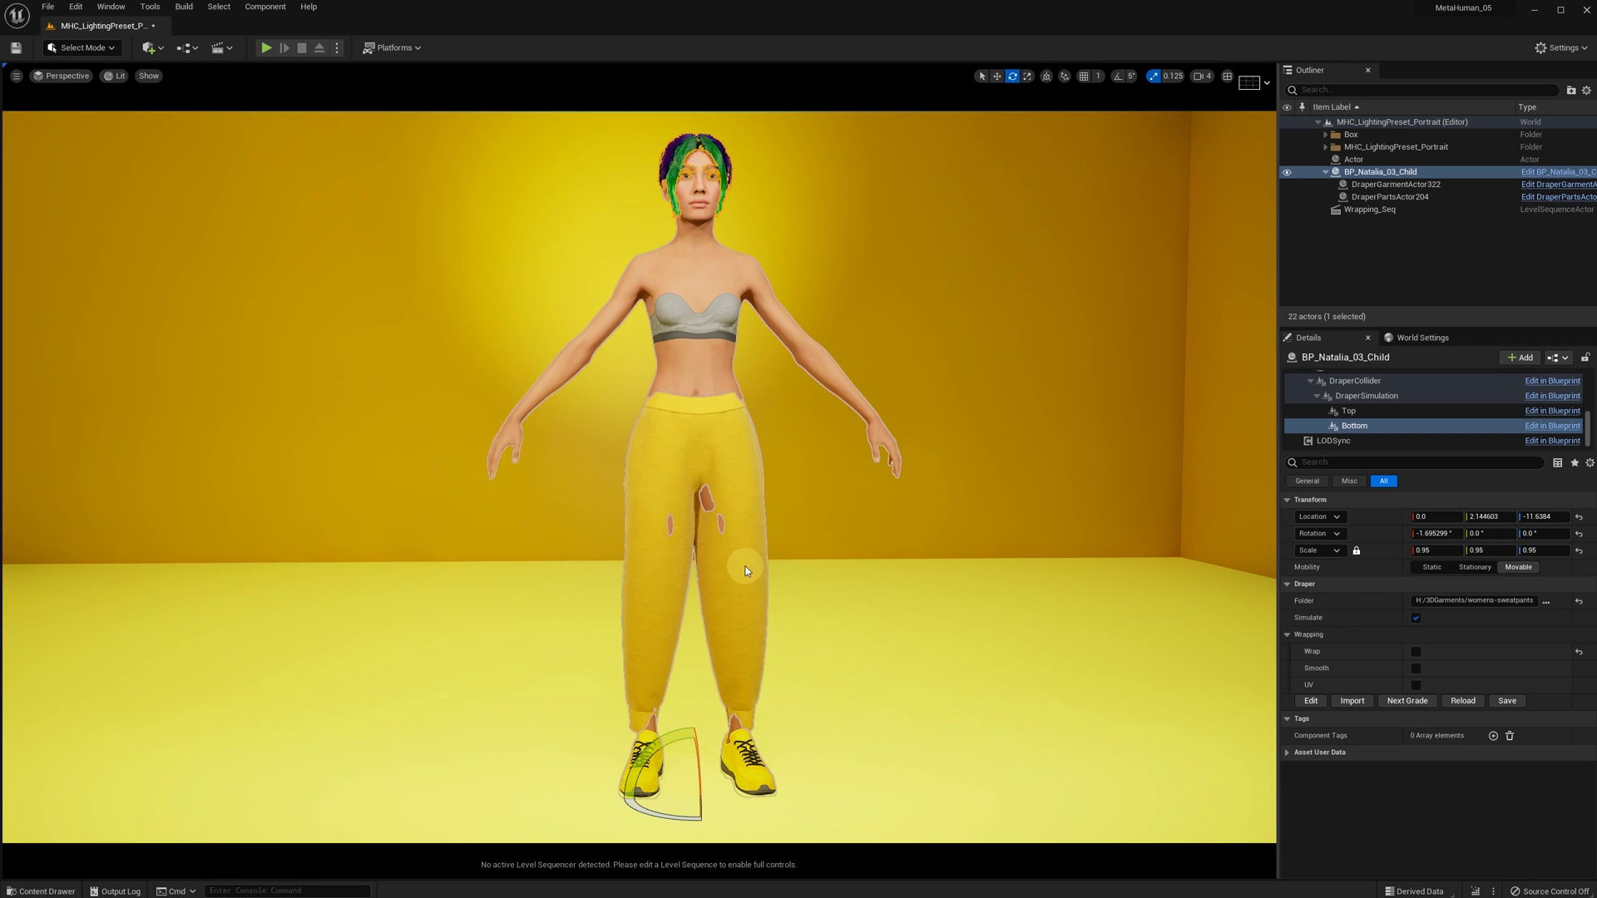
mouse_move(834, 672)
left_mouse_down("alt")
mouse_move(981, 670)
mouse_move(786, 668)
mouse_move(850, 668)
left_mouse_up("alt")
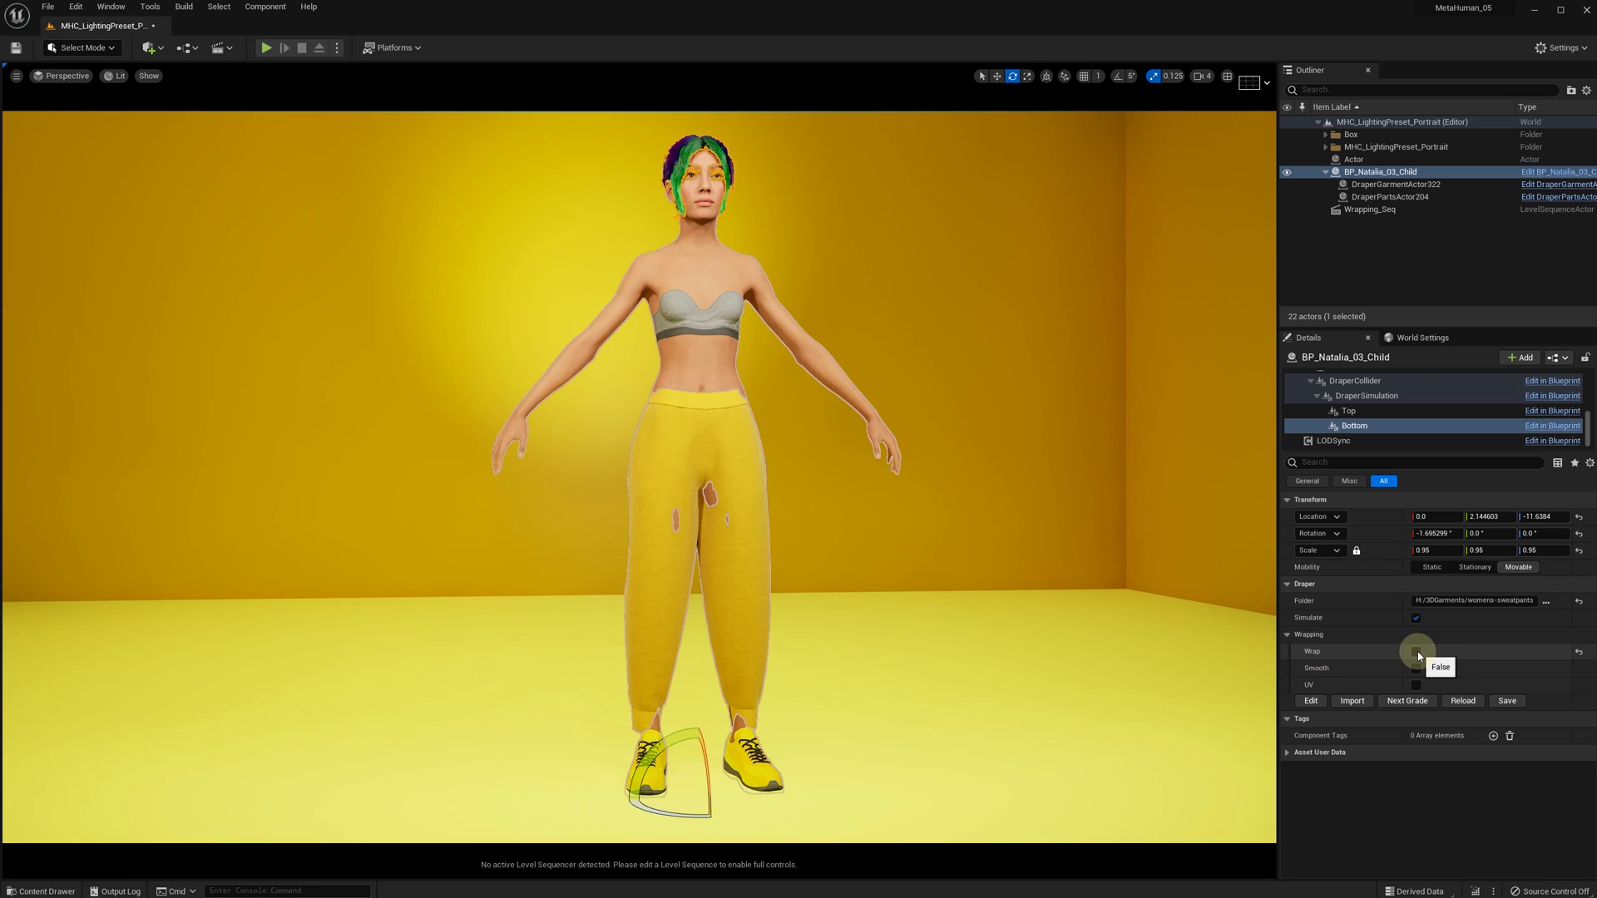
left_click(1391, 211)
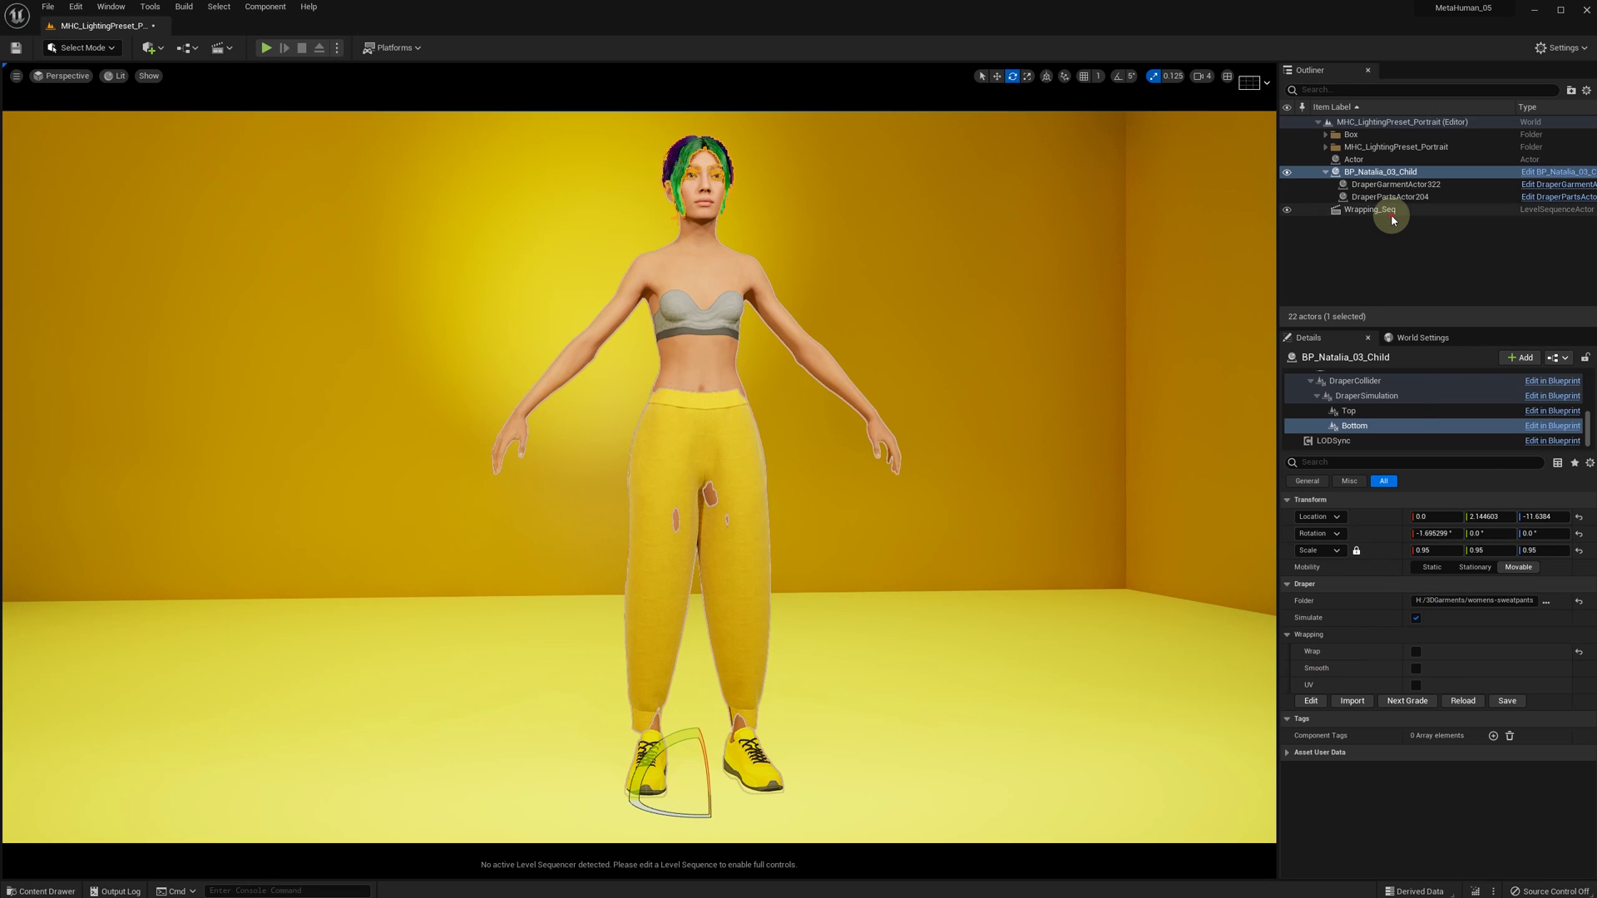
left_click(1410, 624)
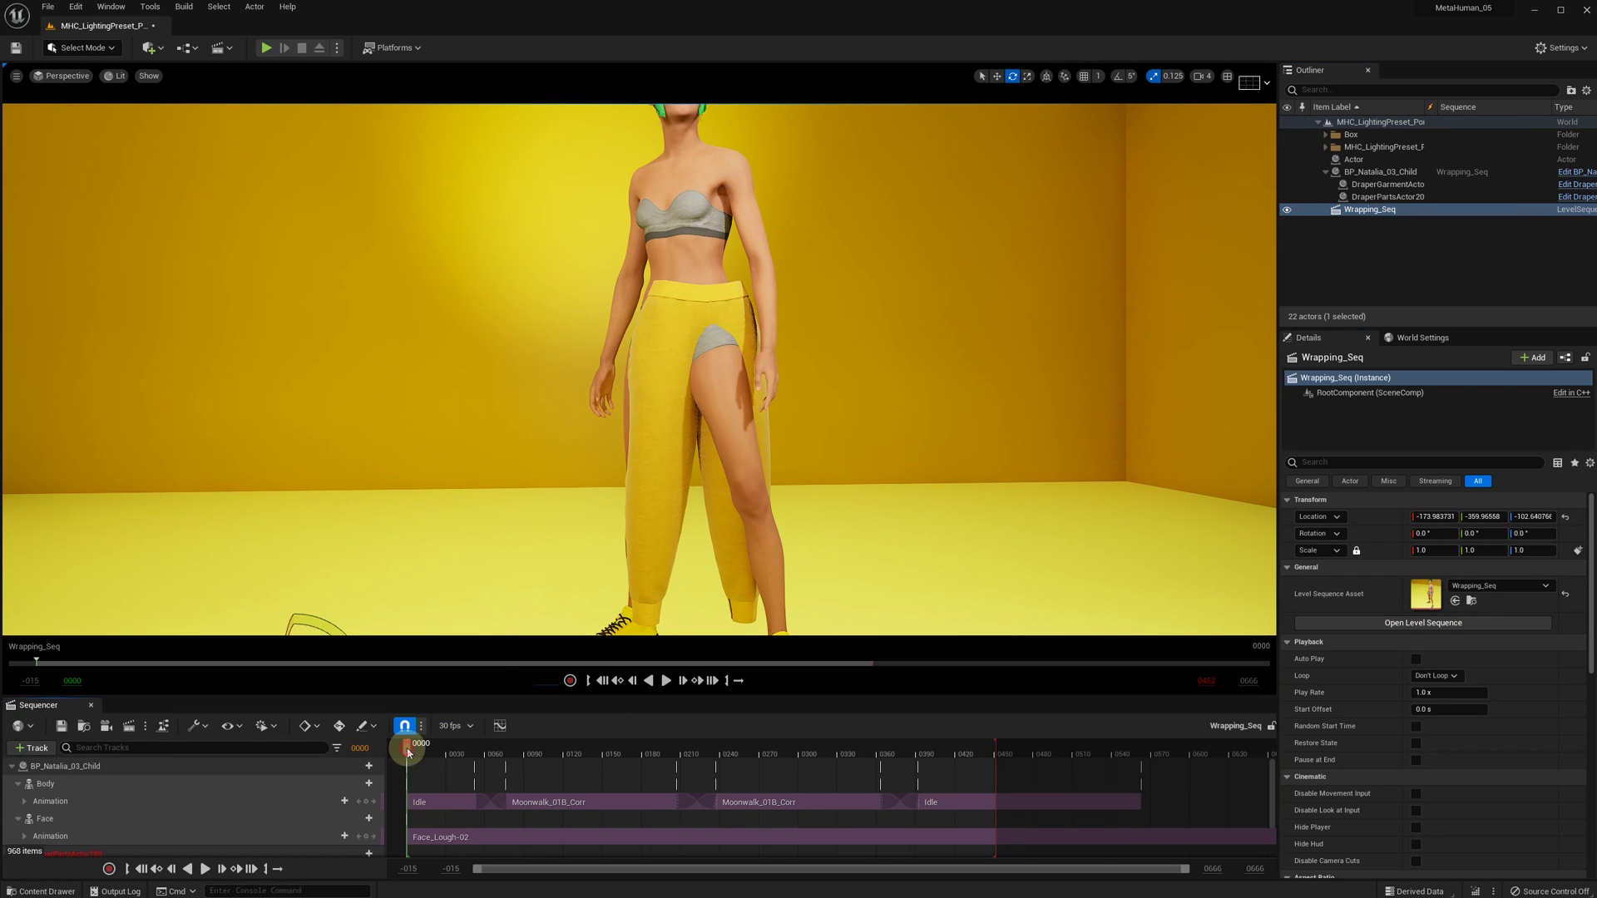
left_click_drag(407, 752, 704, 761)
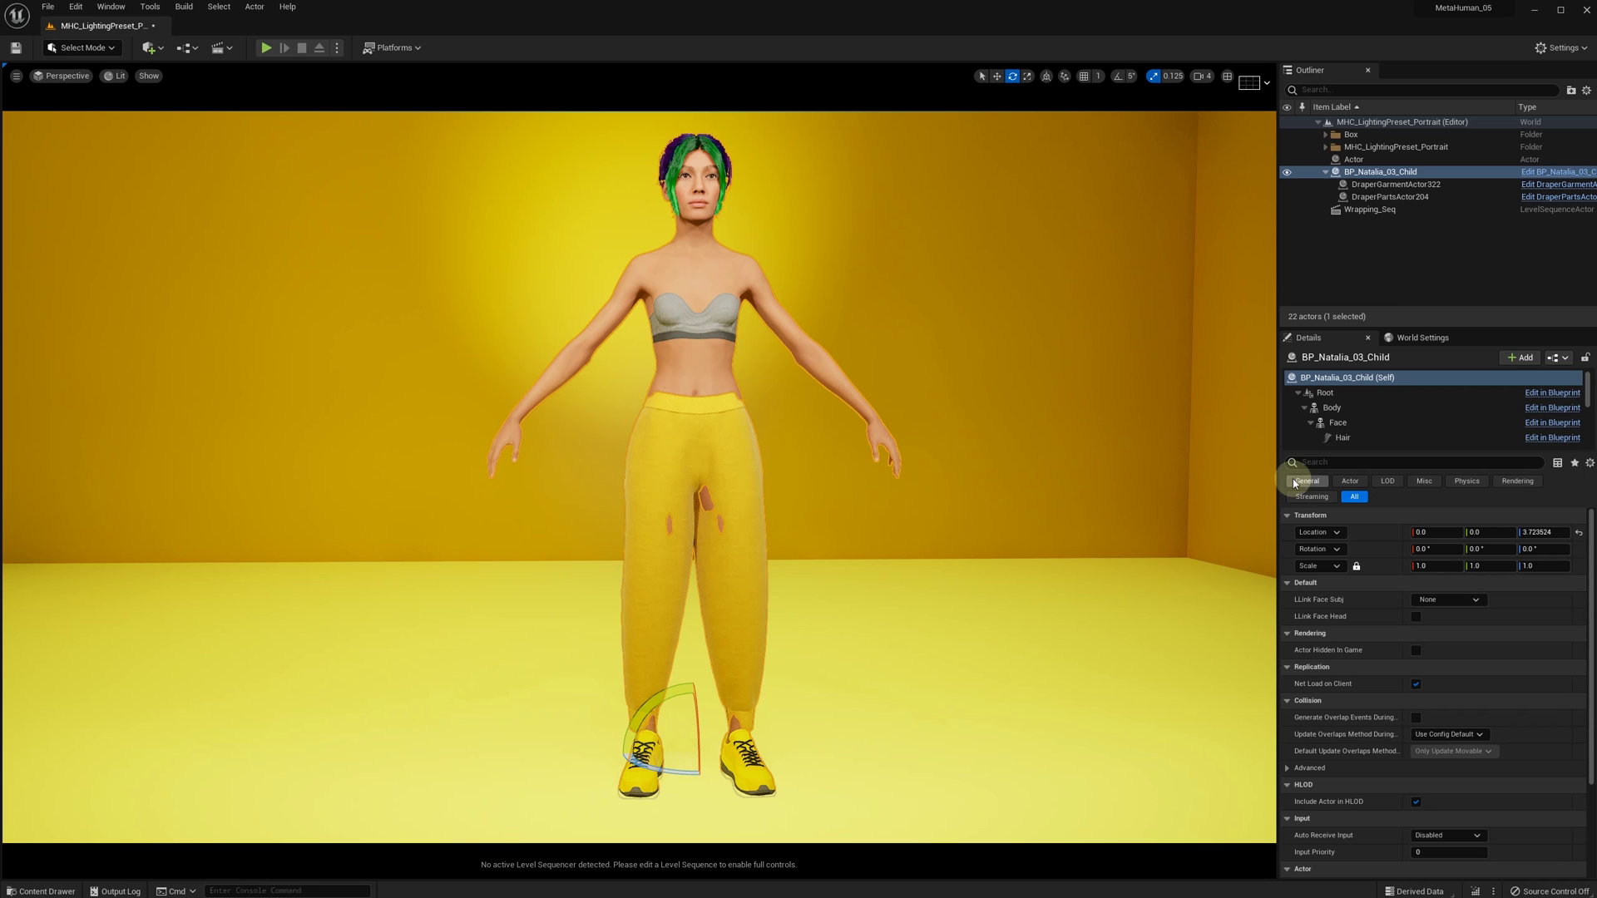
Select the Bottom garment and open its Draper editor showing the Pants, Rib and Waist pieces.
scroll(1364, 434, "down", 3)
scroll(1365, 435, "down", 2)
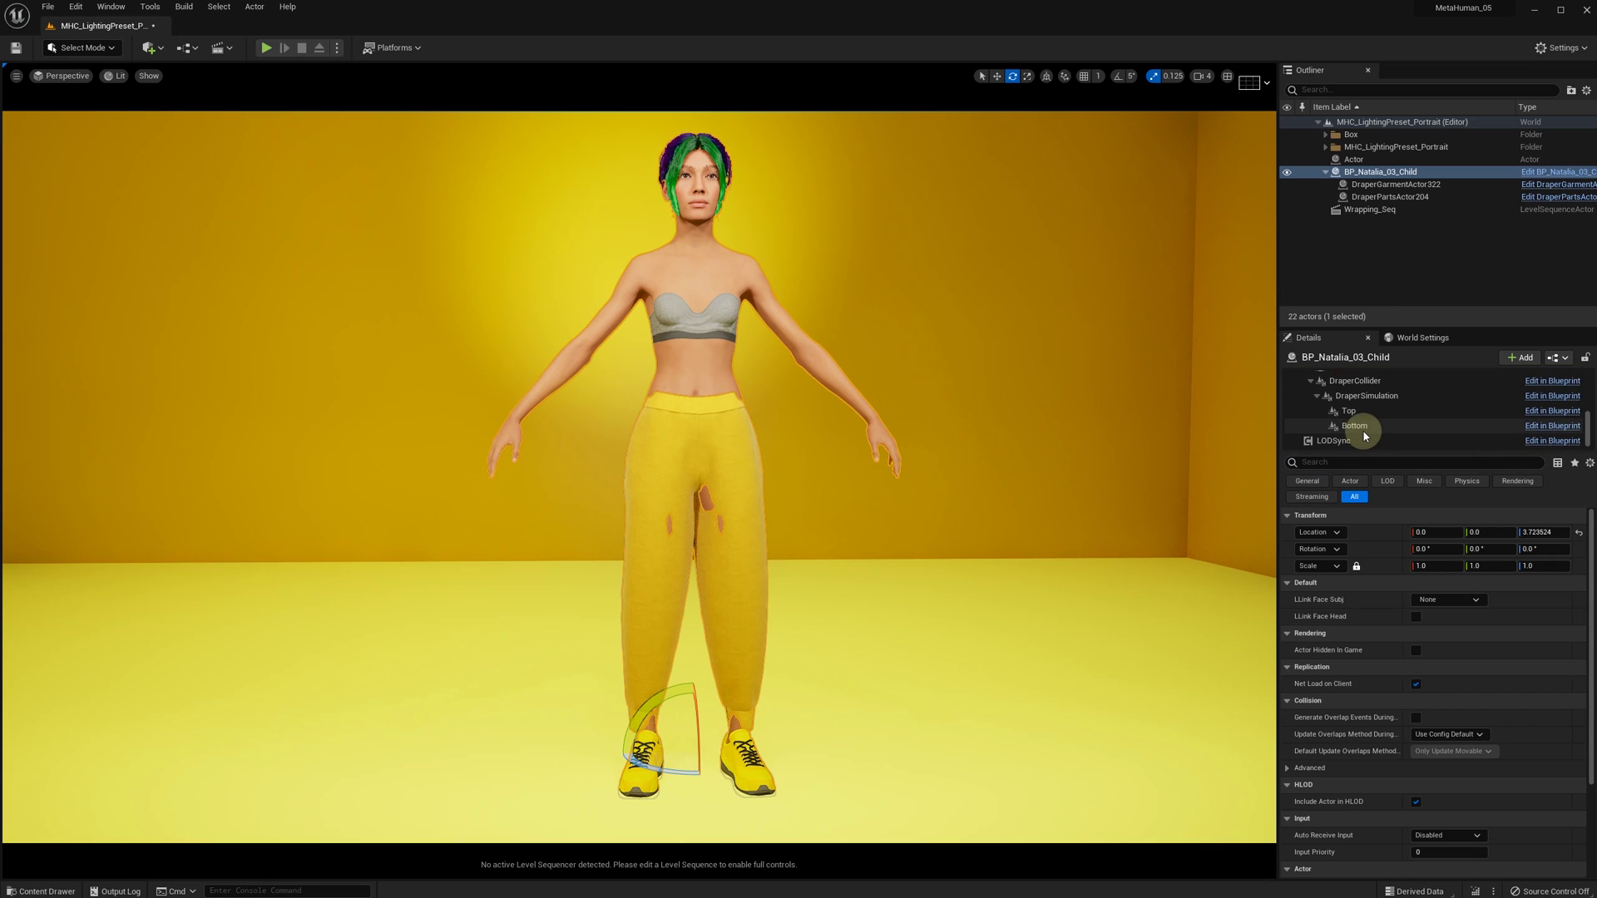
left_click(1356, 425)
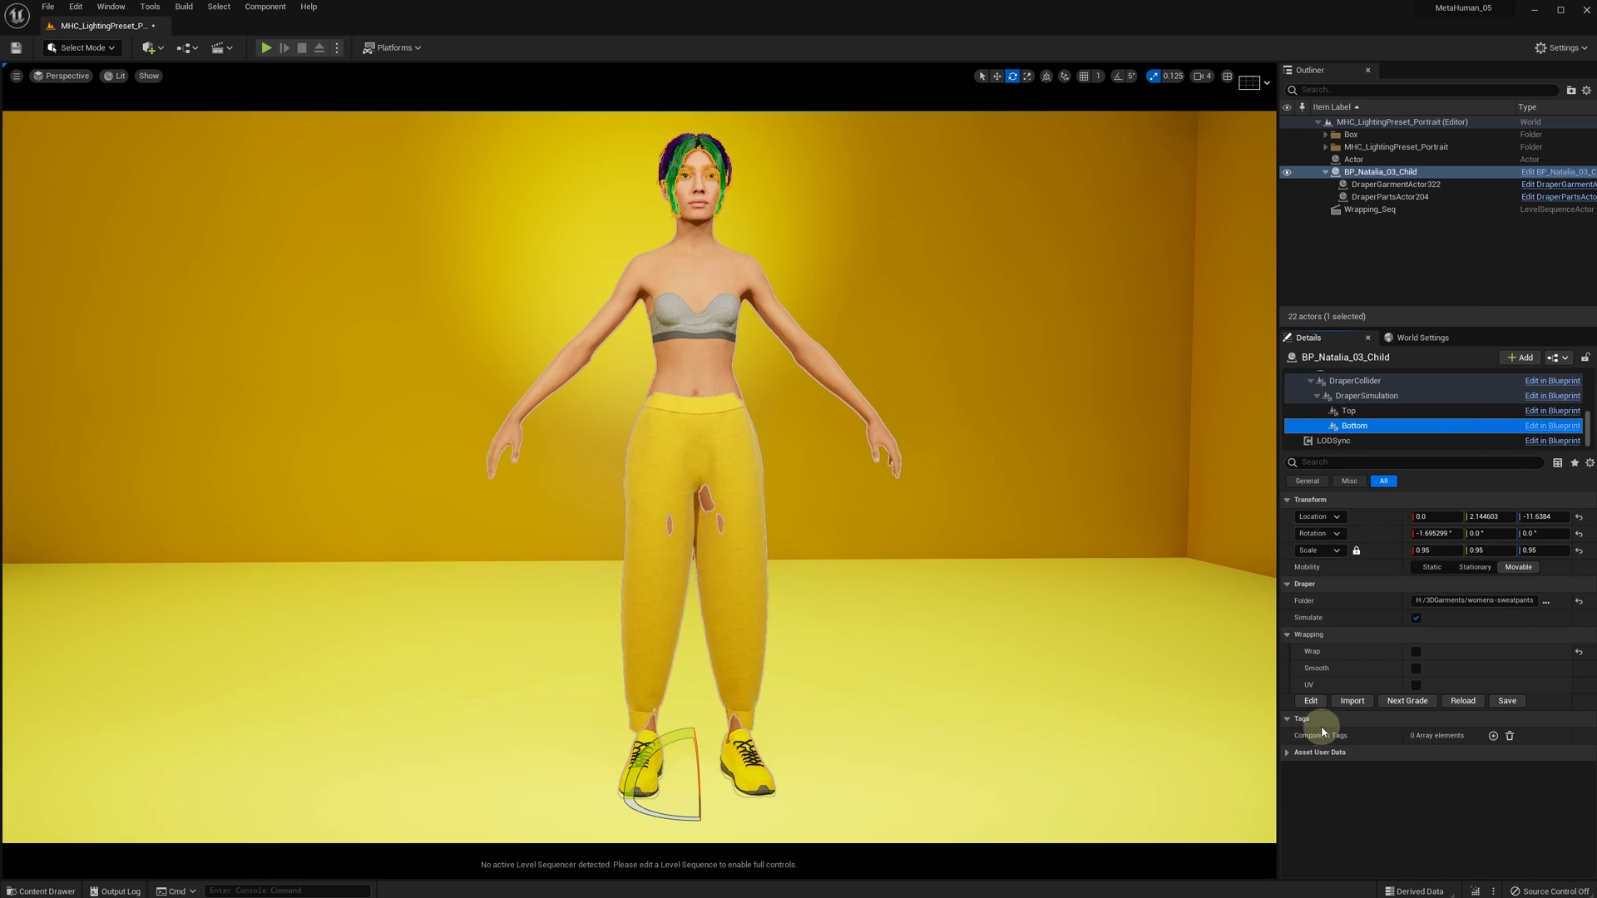
left_click(1309, 702)
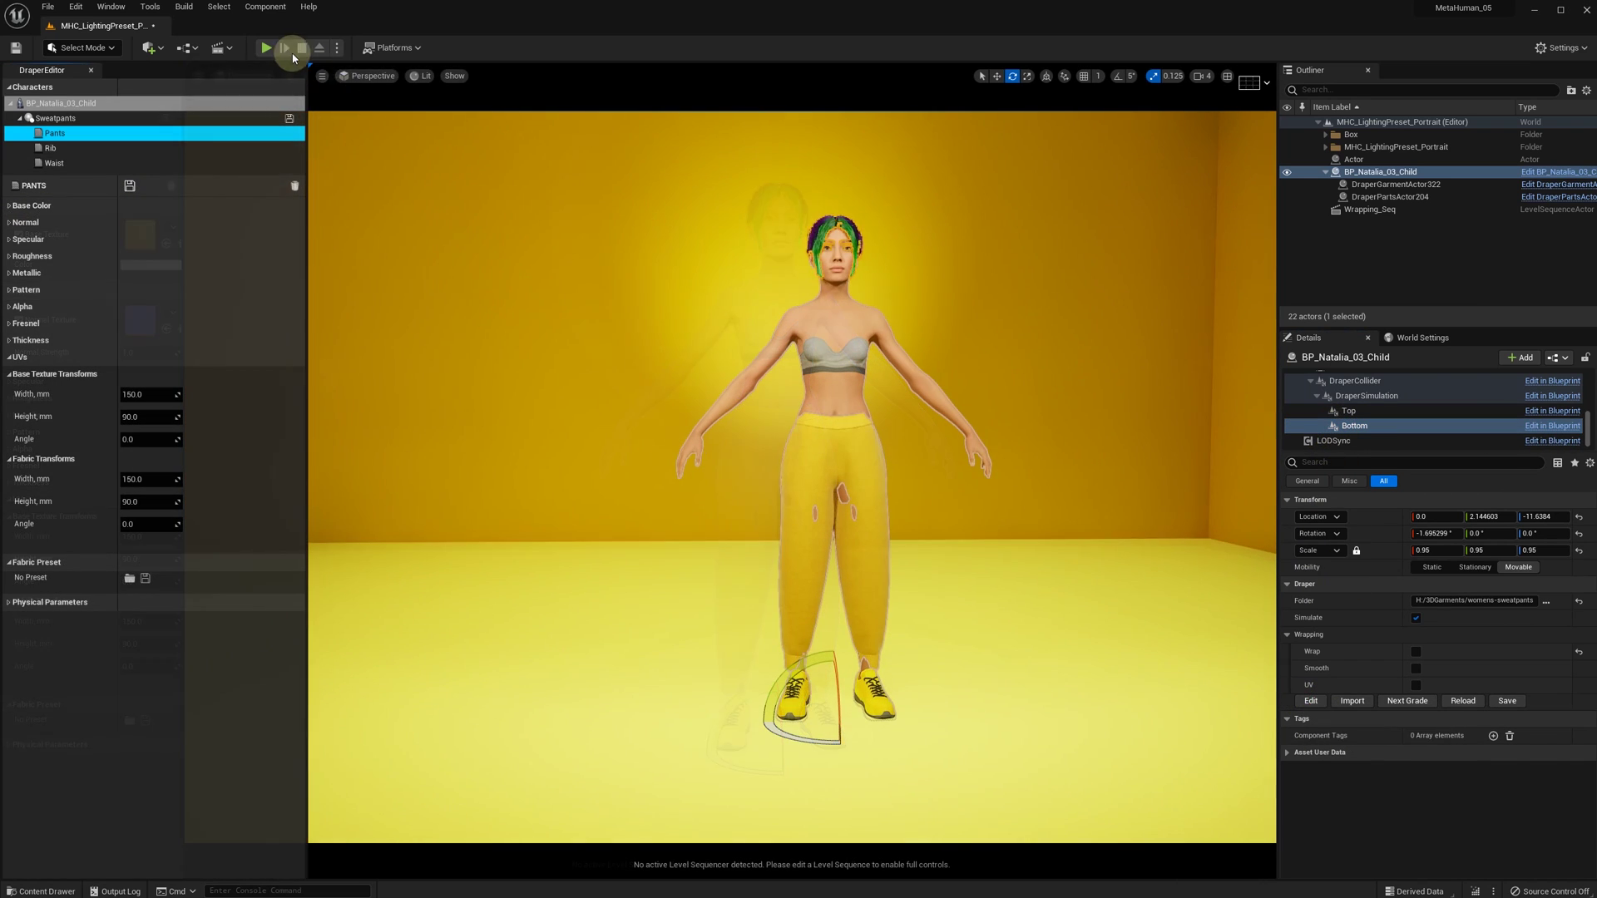
left_click(267, 50)
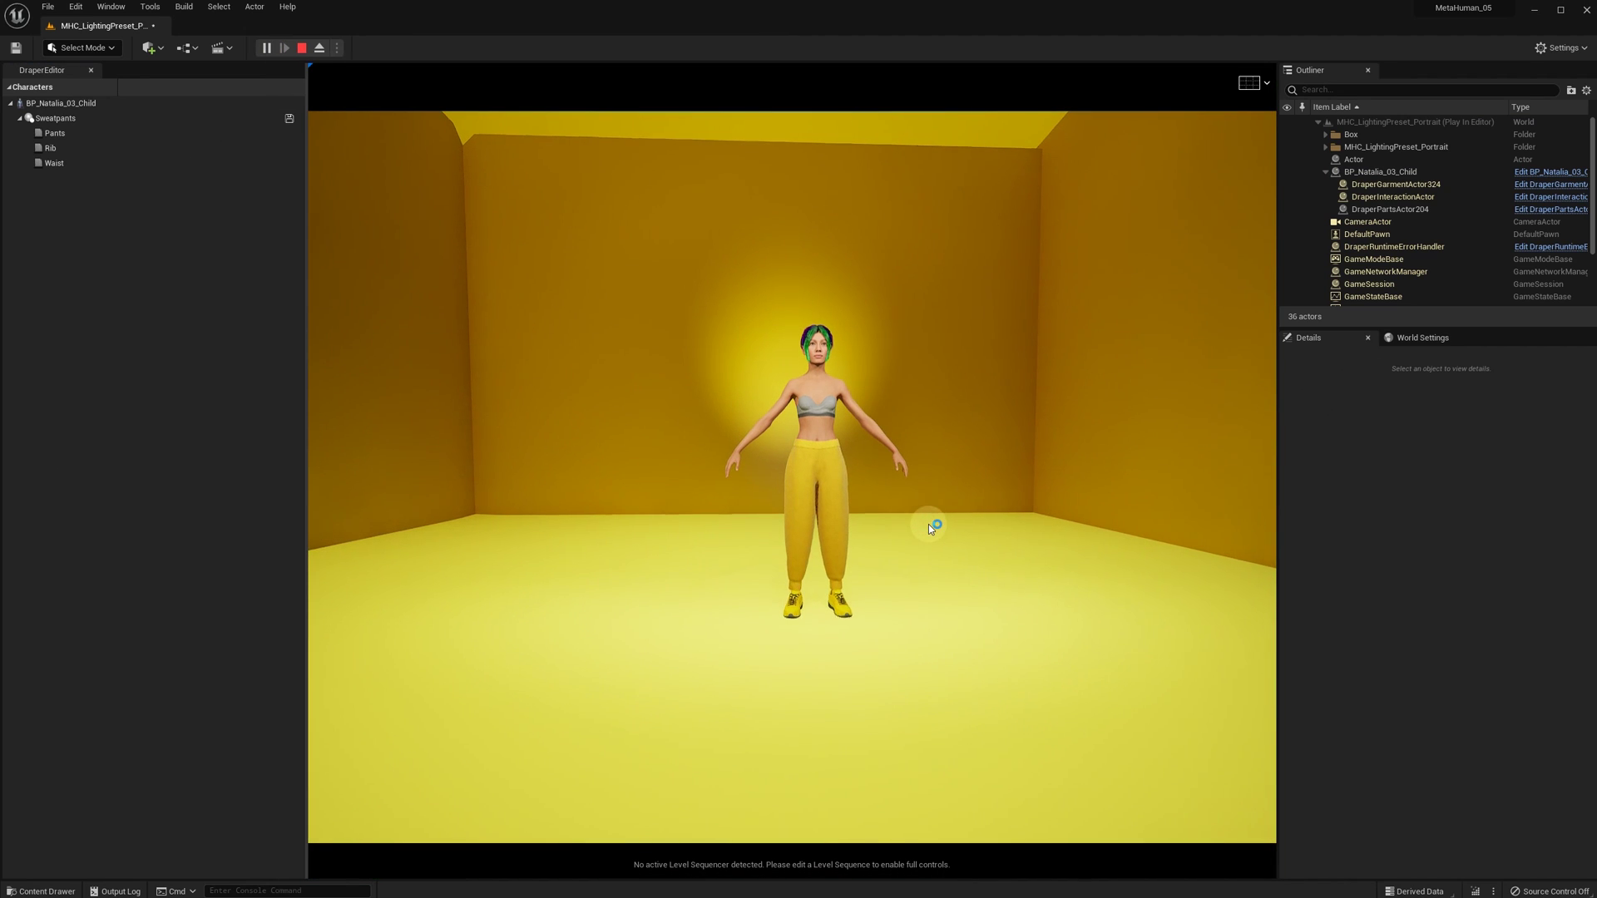
scroll(928, 525, "up", 5)
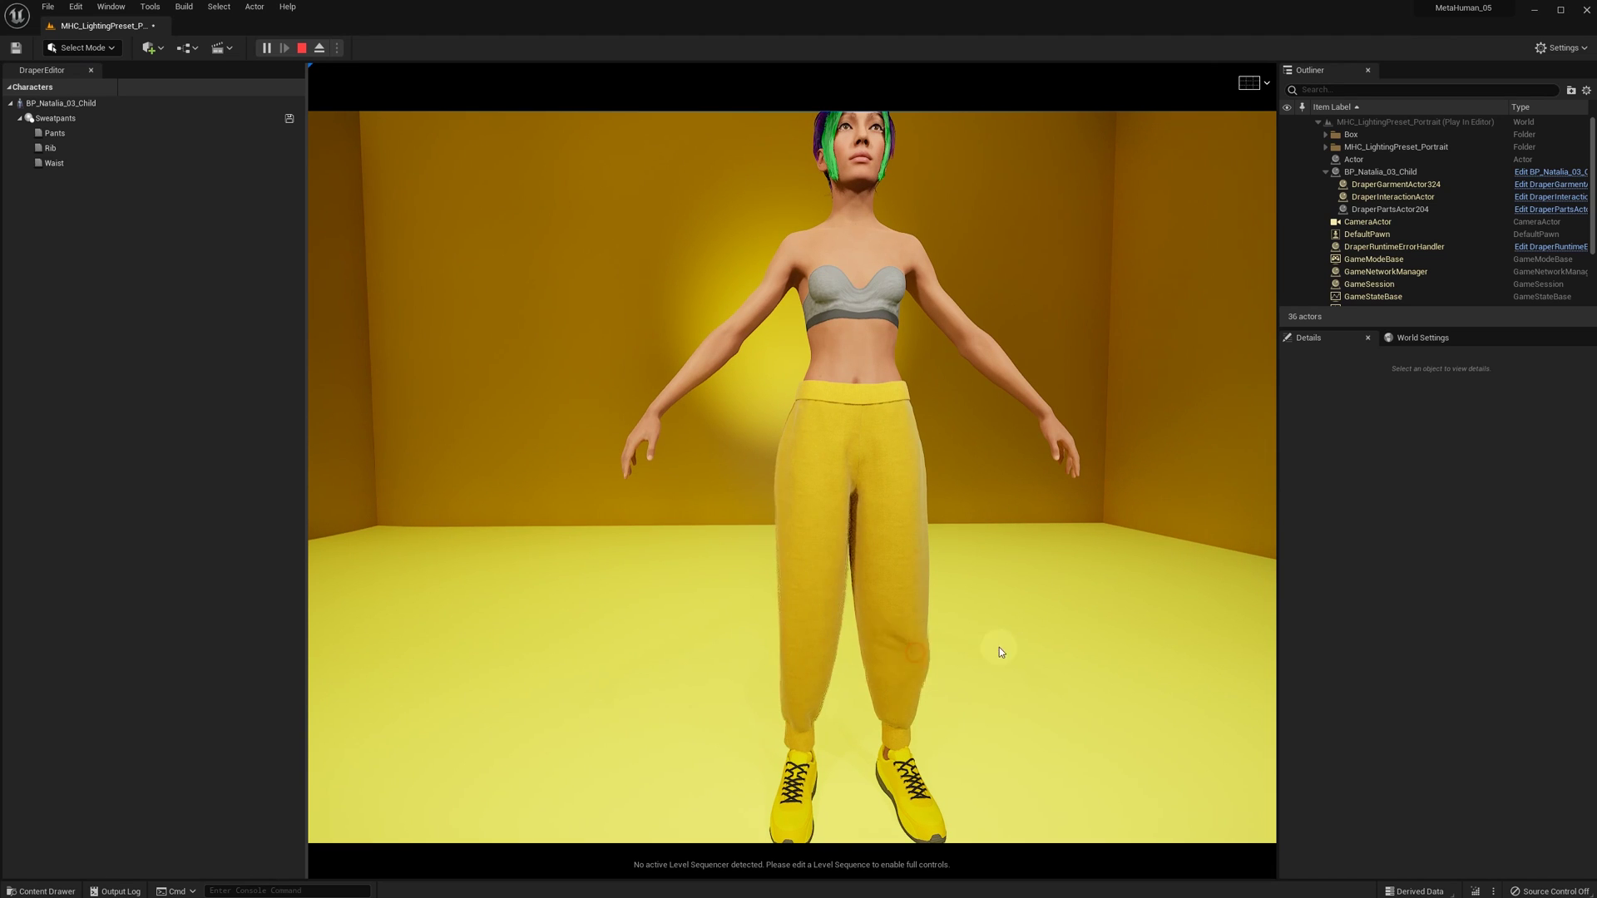
left_click(813, 485)
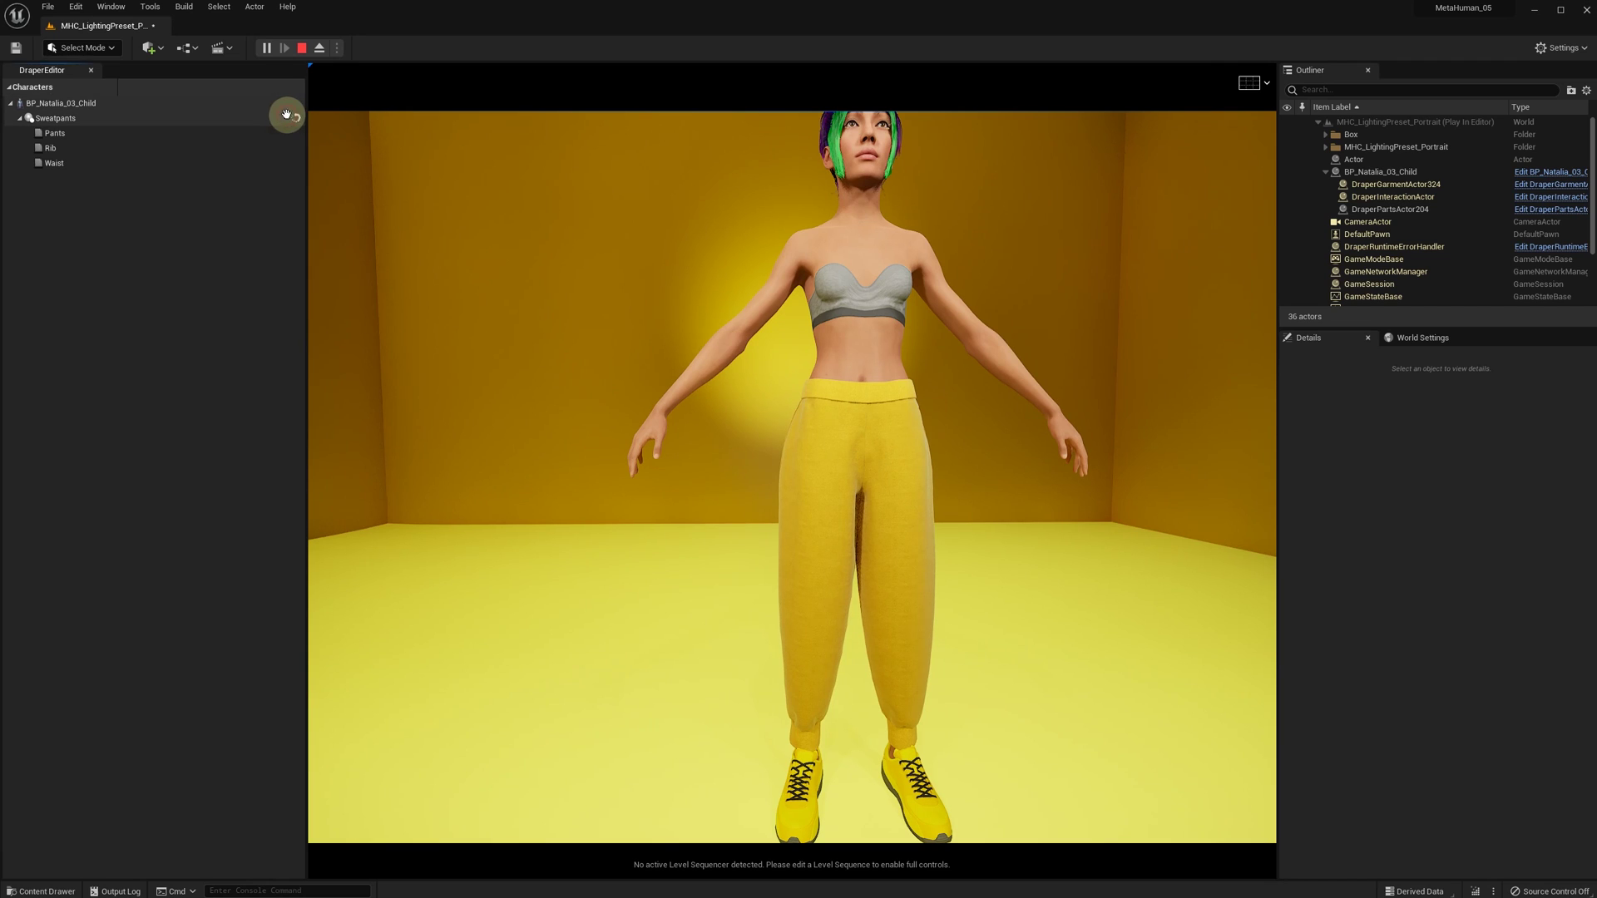
Stop play, enable Wrap on the Bottom sweatpants, and reset their location and rotation to 0.
left_click(302, 48)
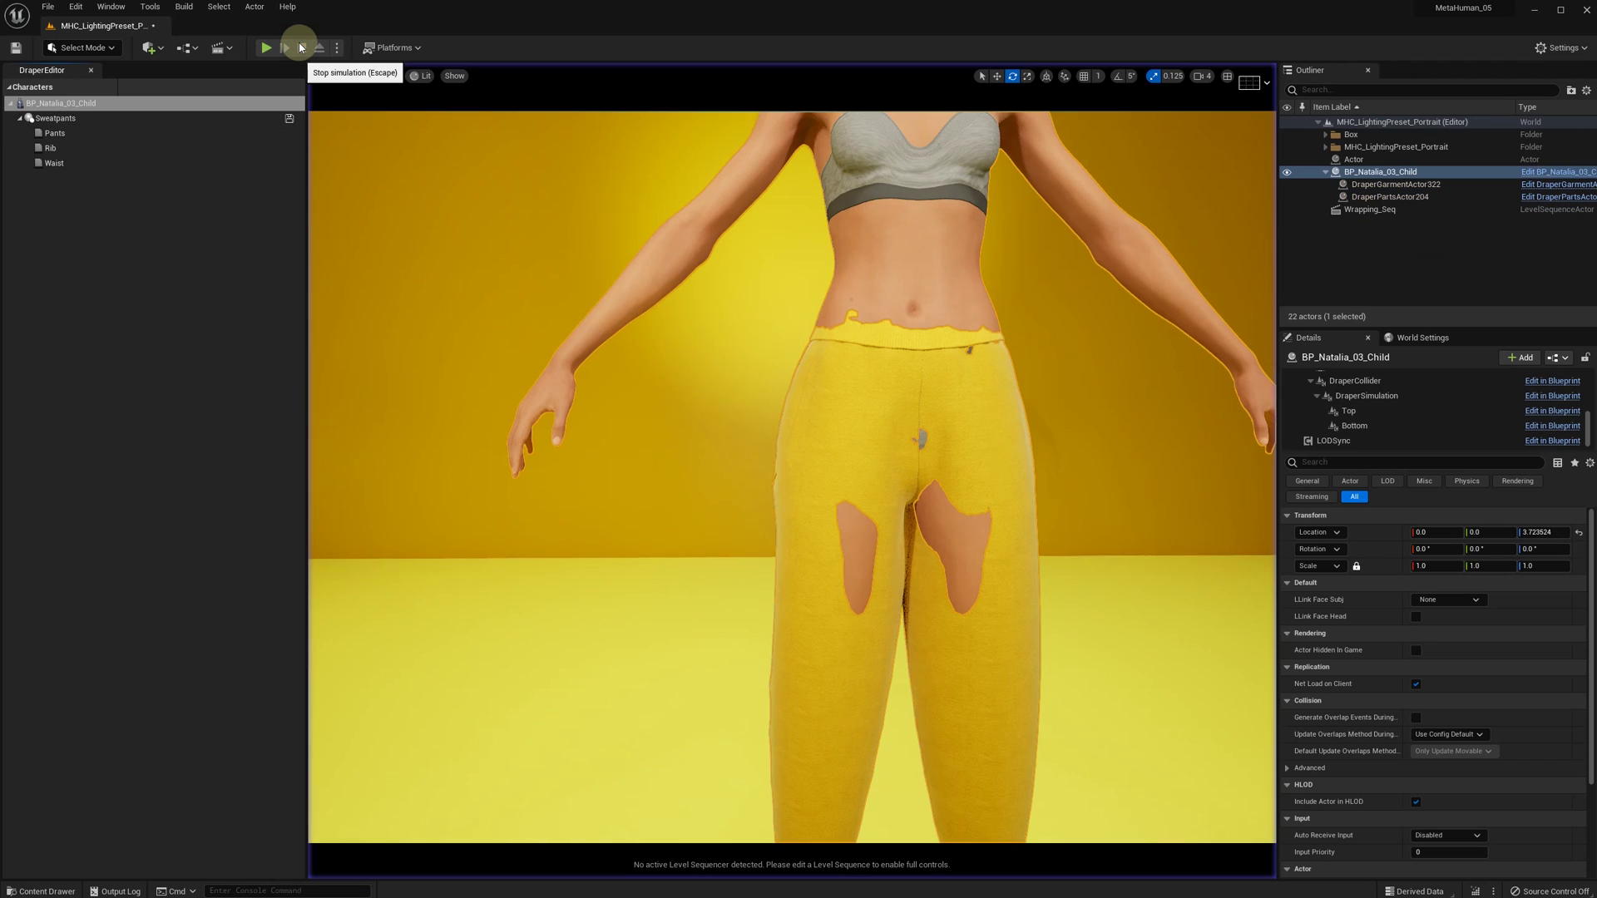
left_click(1331, 425)
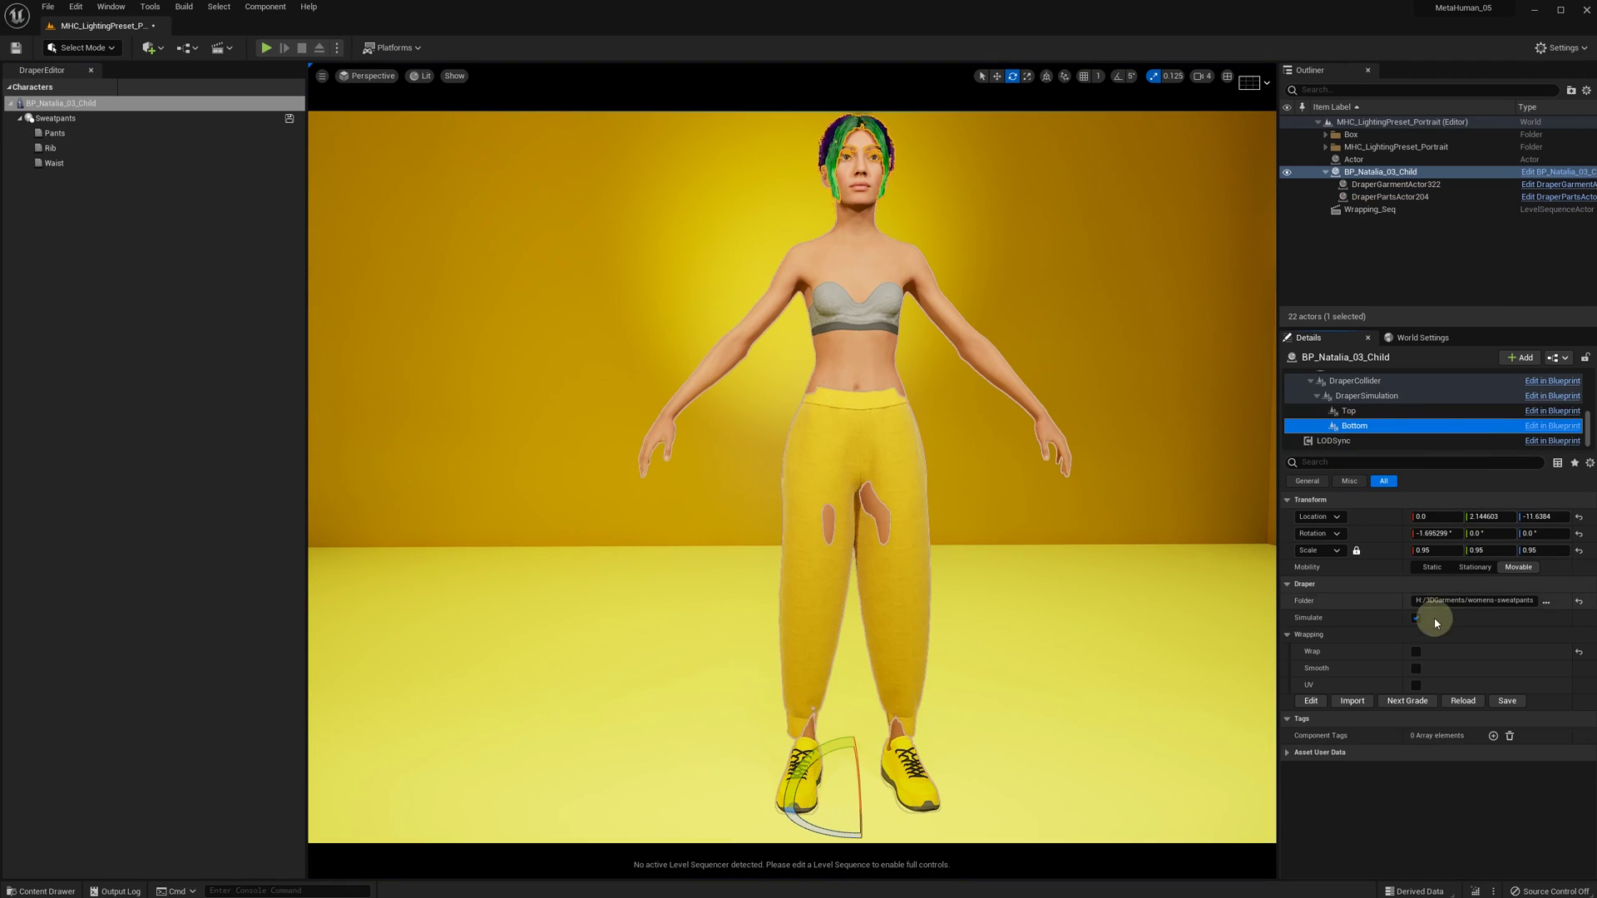
left_click(1417, 653)
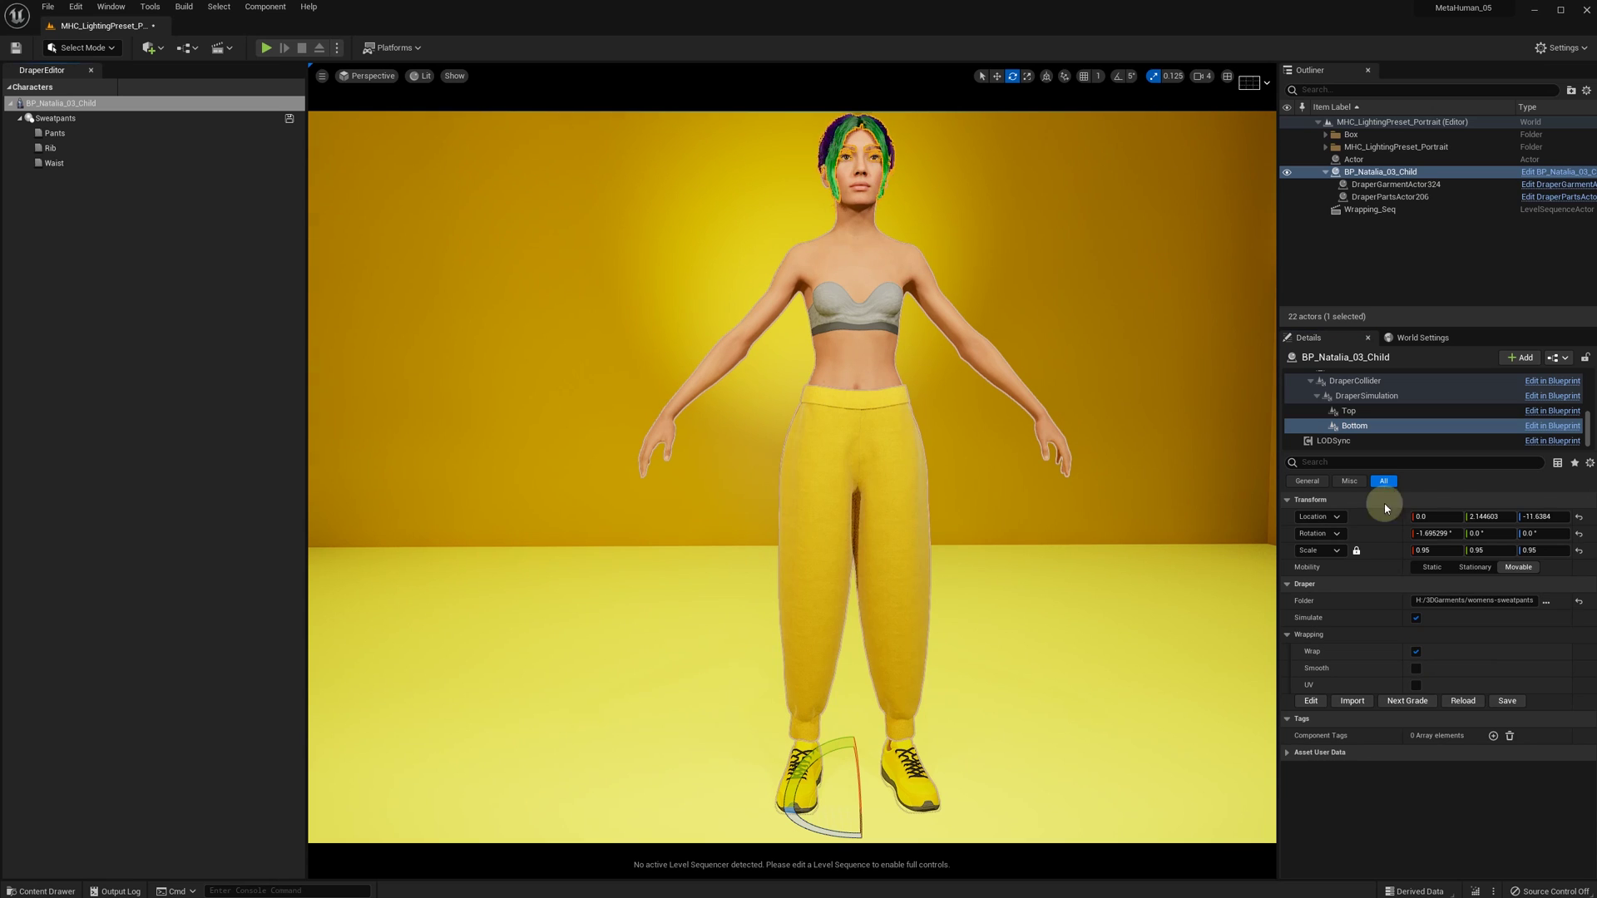
left_click(1578, 517)
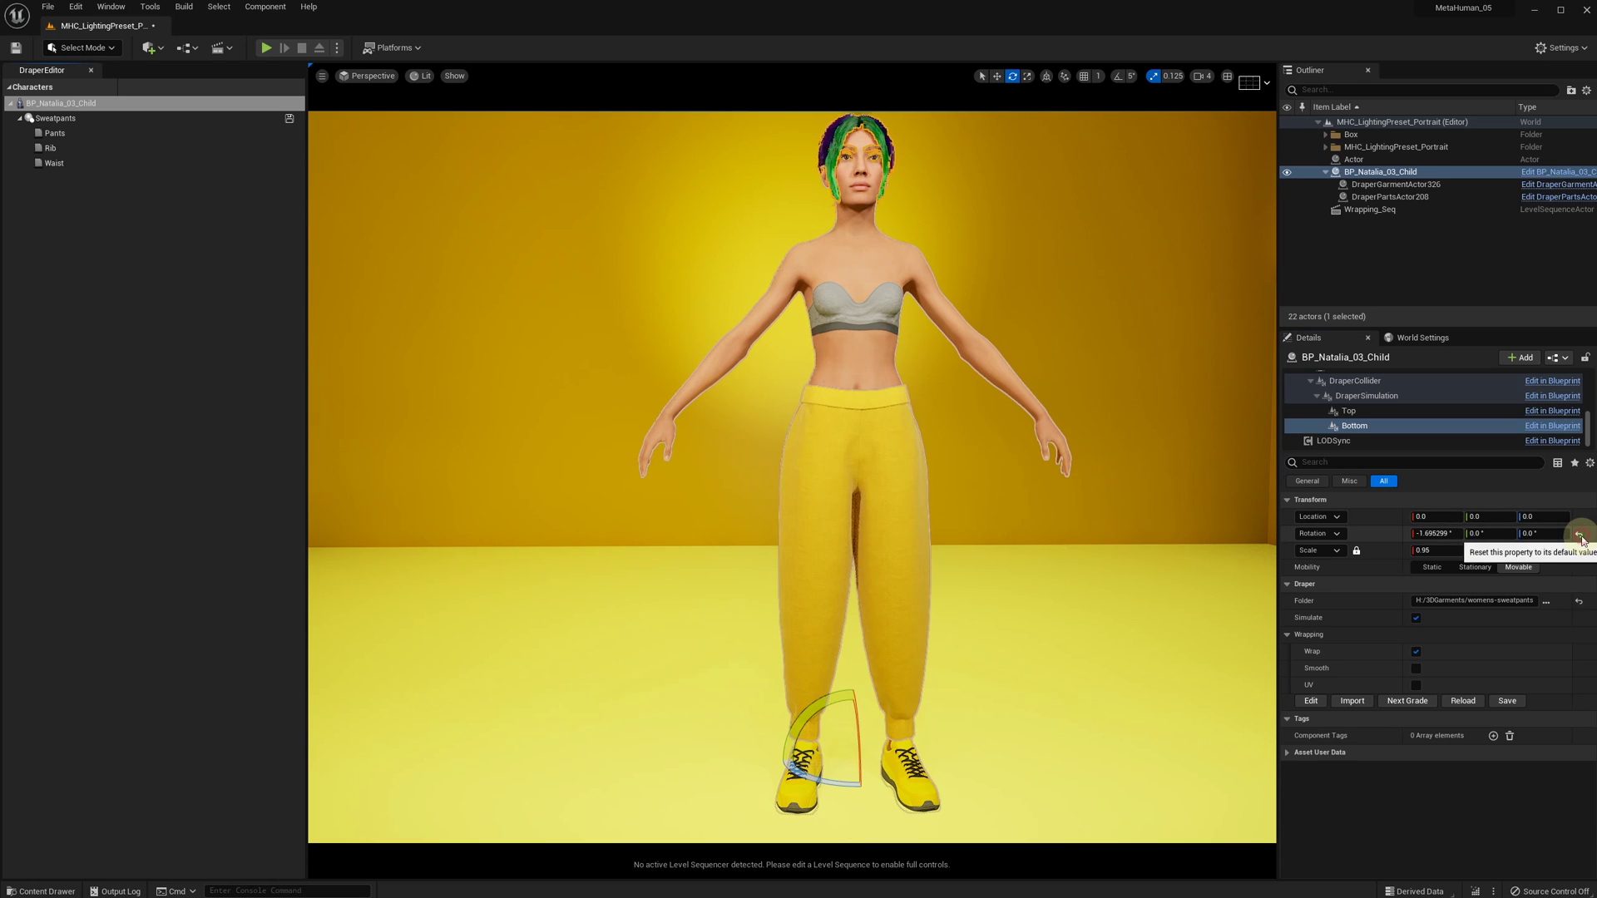
left_click(1578, 534)
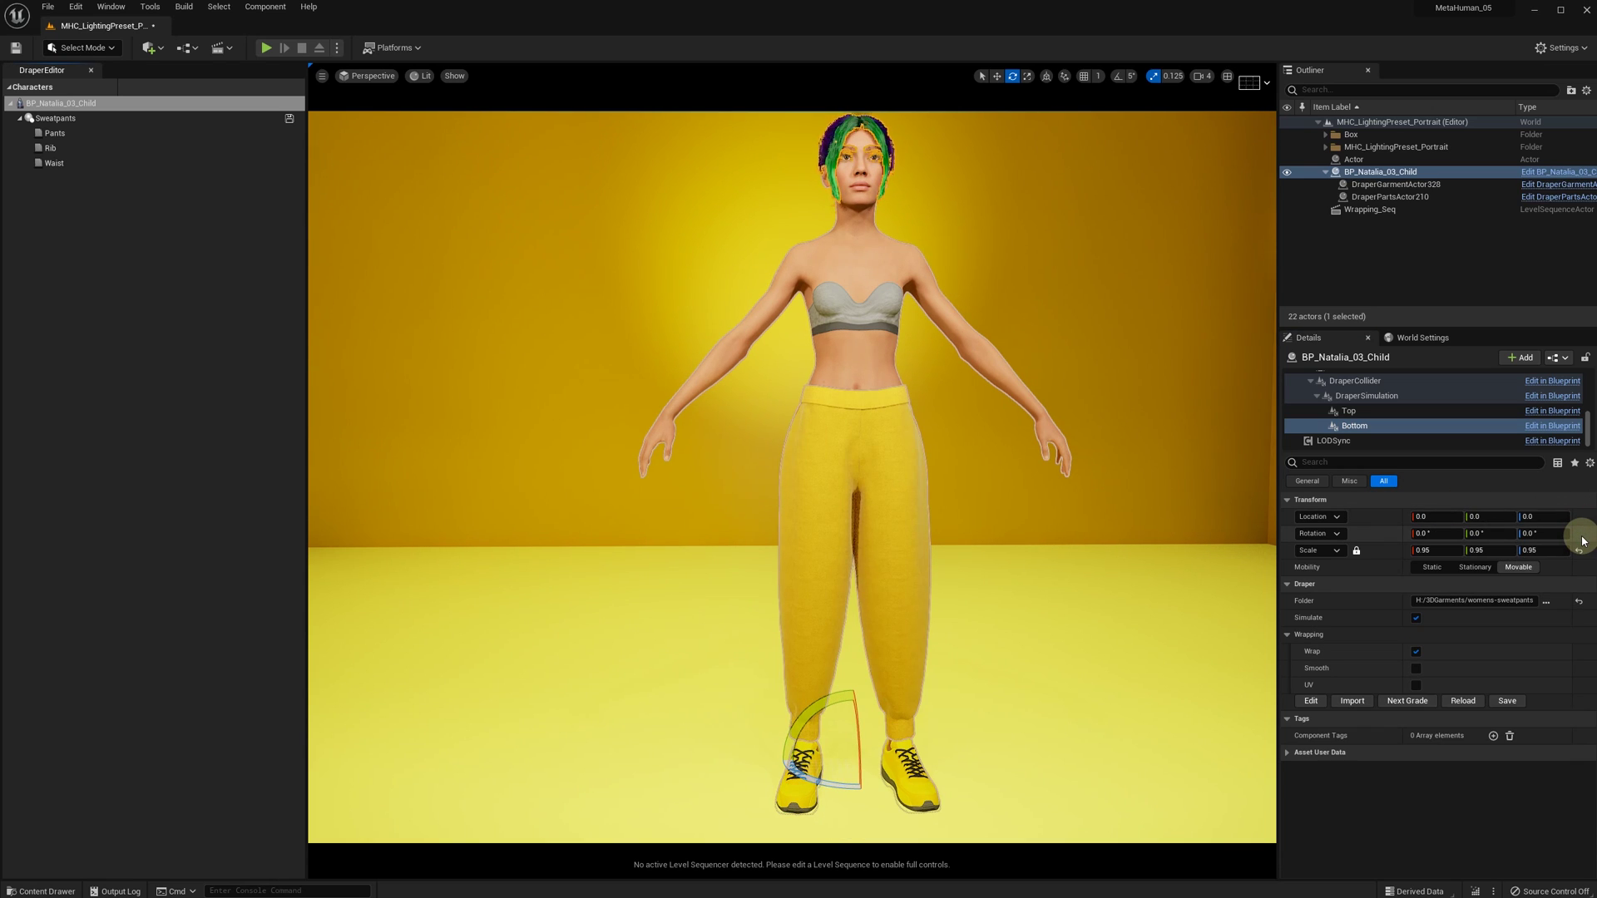
mouse_move(1018, 467)
left_mouse_down("alt")
mouse_move(582, 470)
mouse_move(1015, 472)
left_mouse_up("alt")
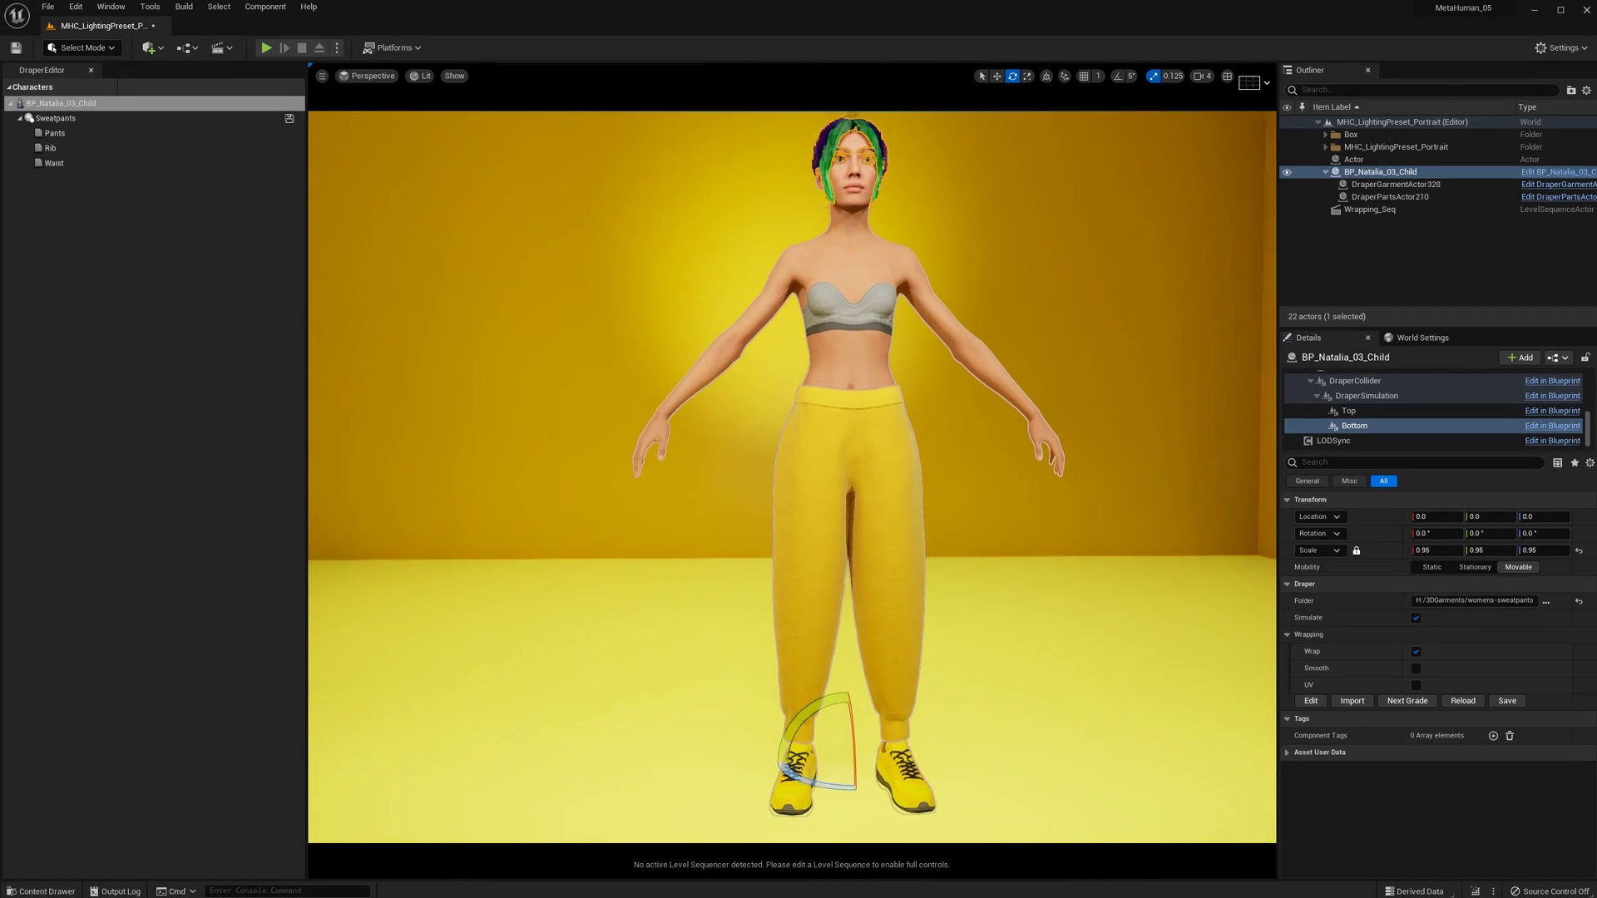
left_click_drag(1271, 465, 1016, 473, "alt")
Point the Top garment slot at the womens-hoodieyellow folder in 3DGarments.
left_click(1348, 411)
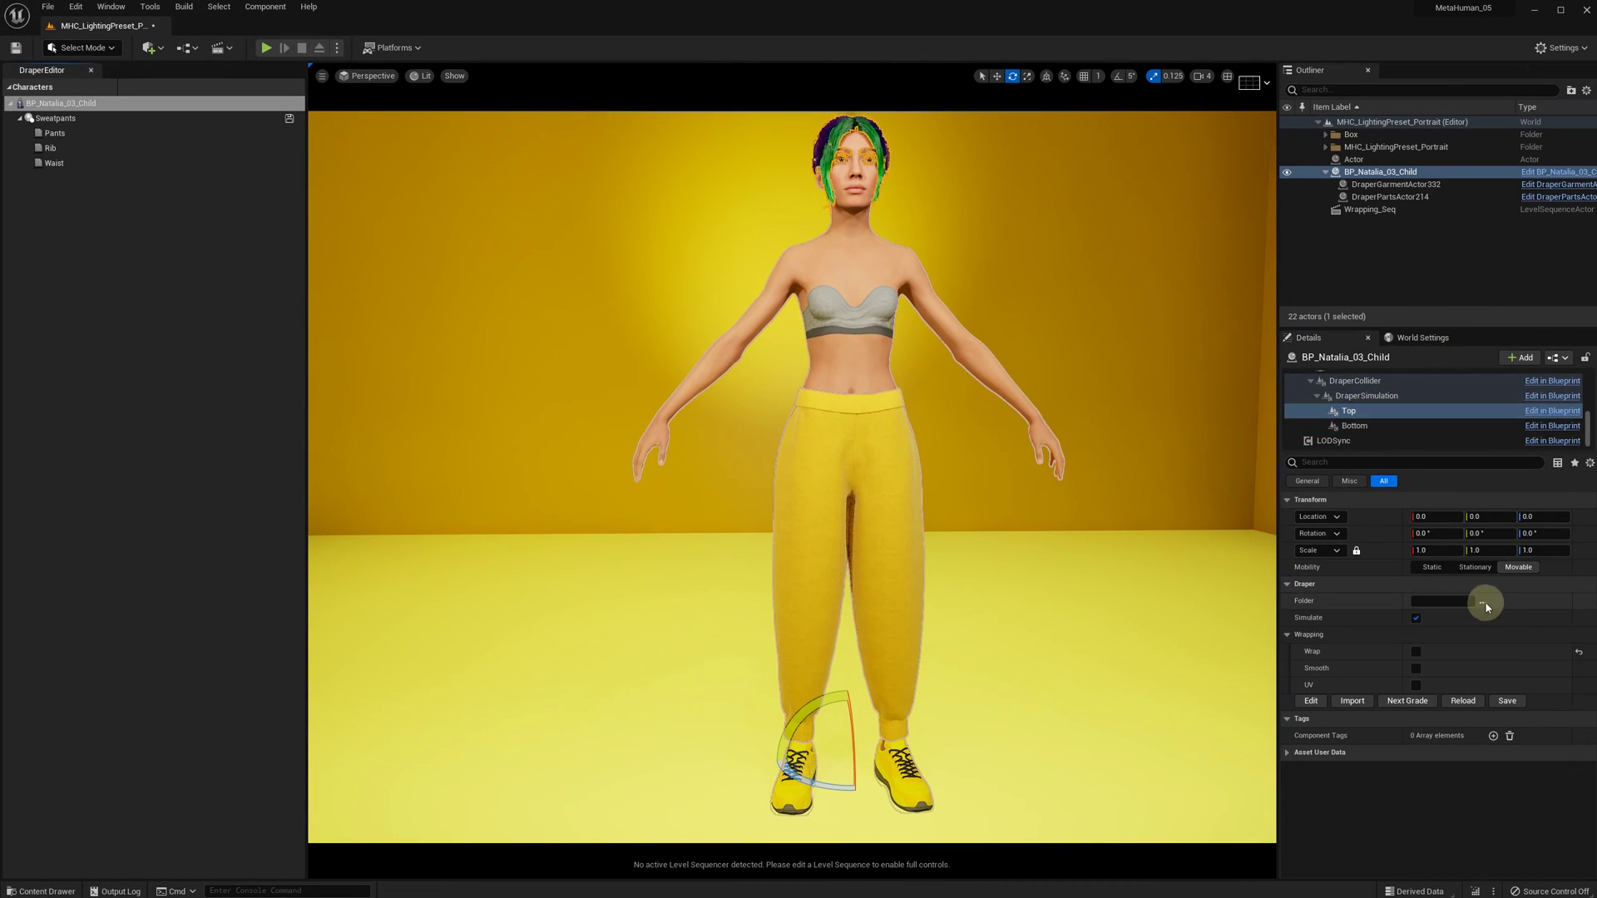
left_click(1484, 600)
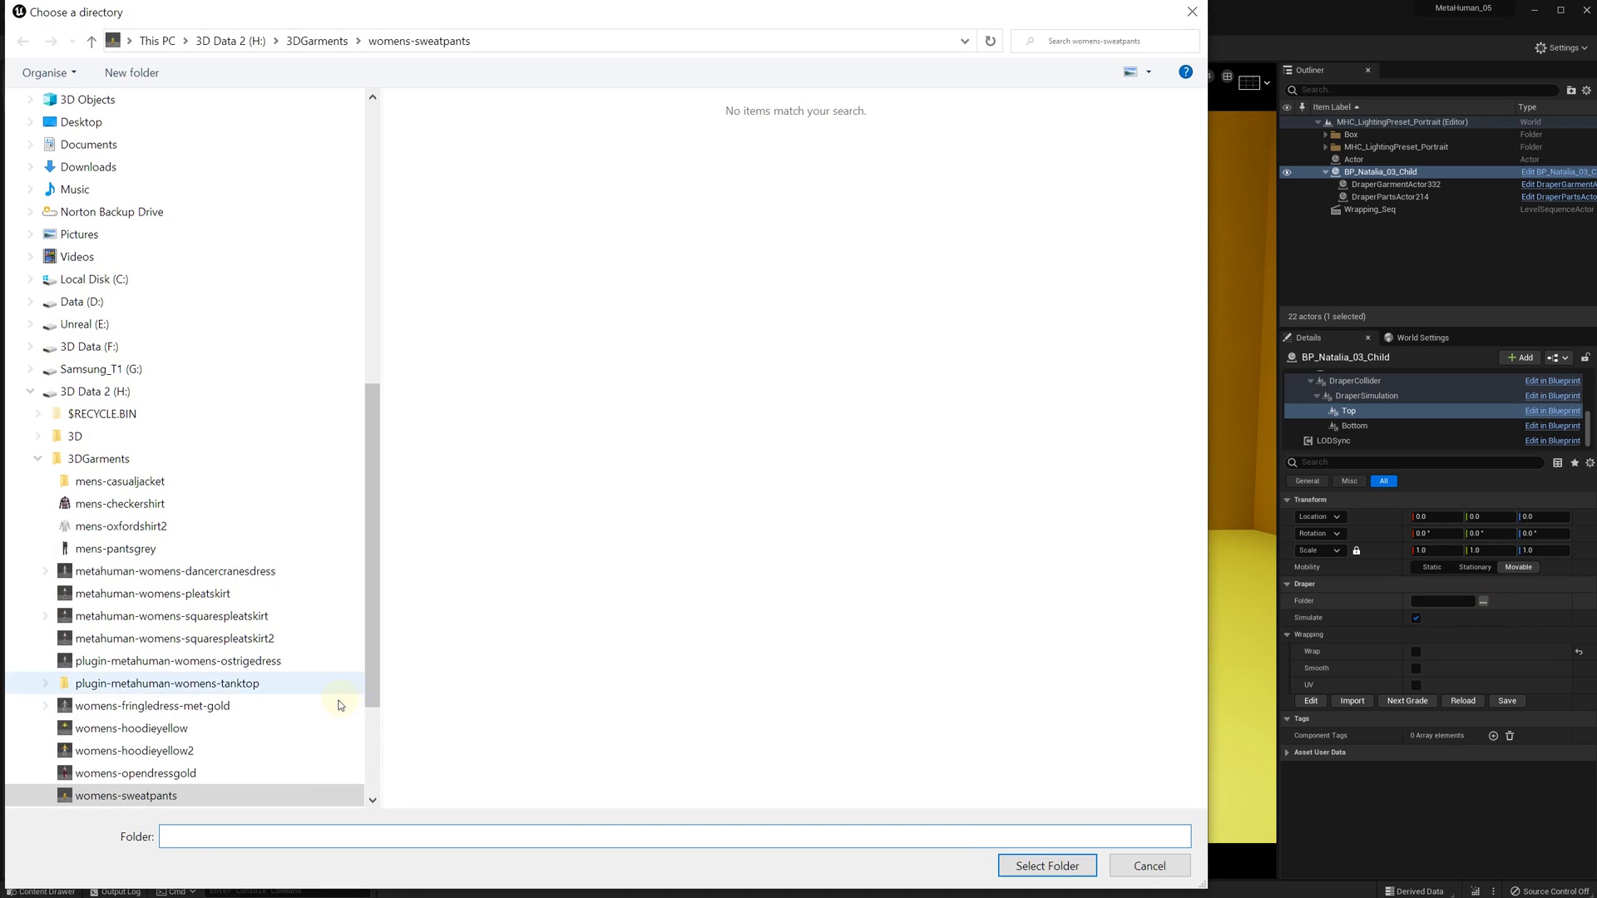
left_click(98, 459)
left_click(476, 149)
left_click(1042, 865)
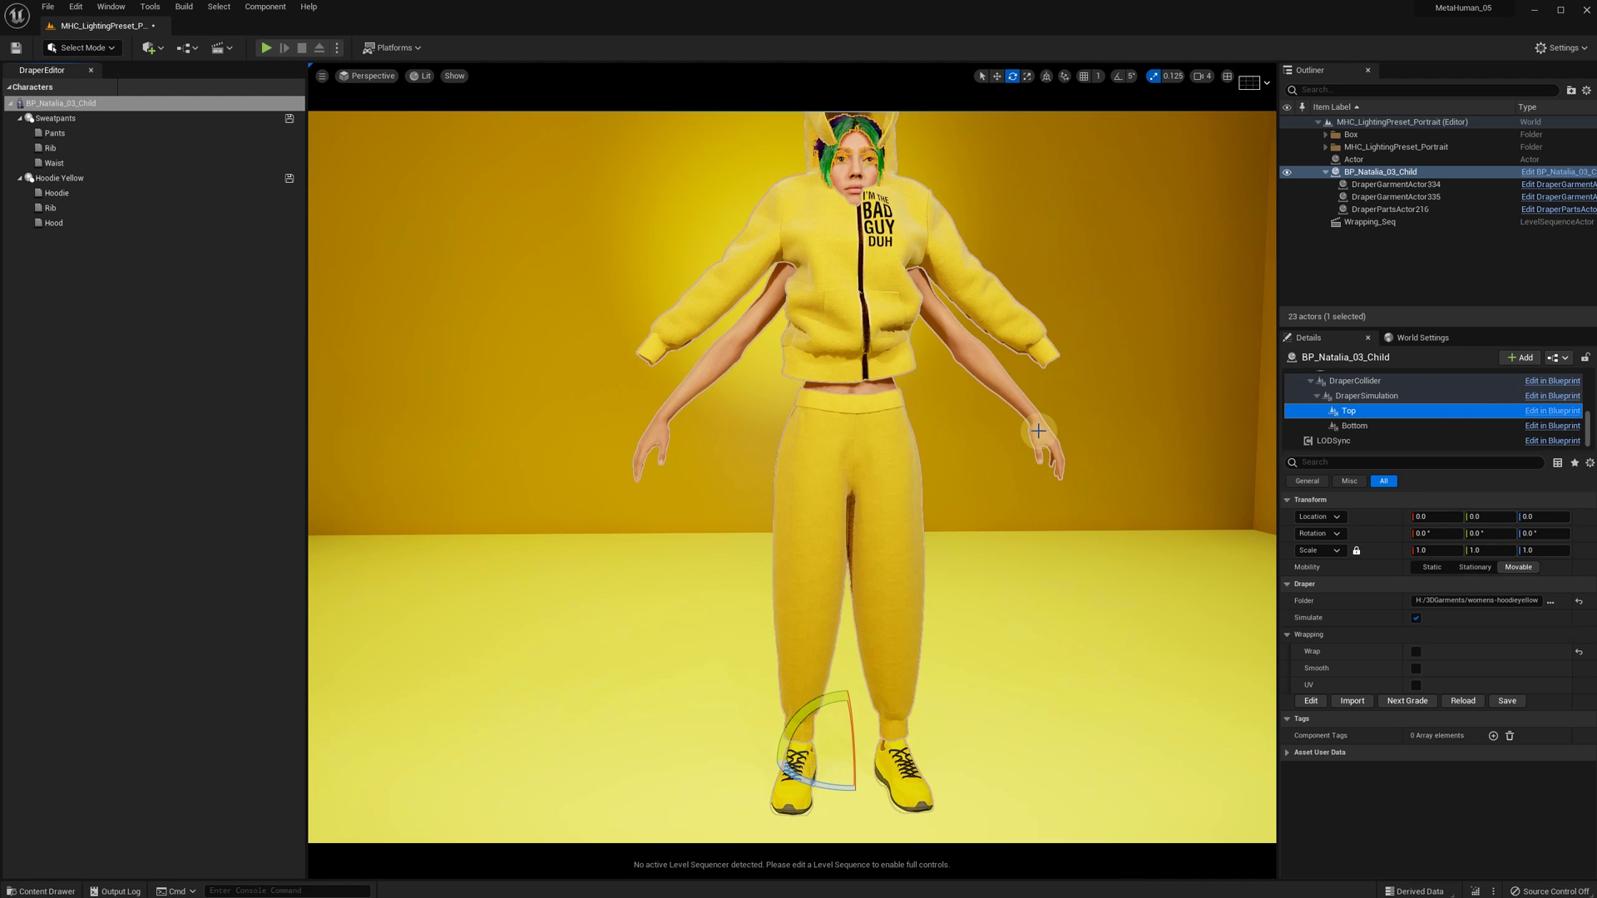
scroll(1039, 430, "down", 4)
left_click_drag(1131, 341, 1132, 373, "alt")
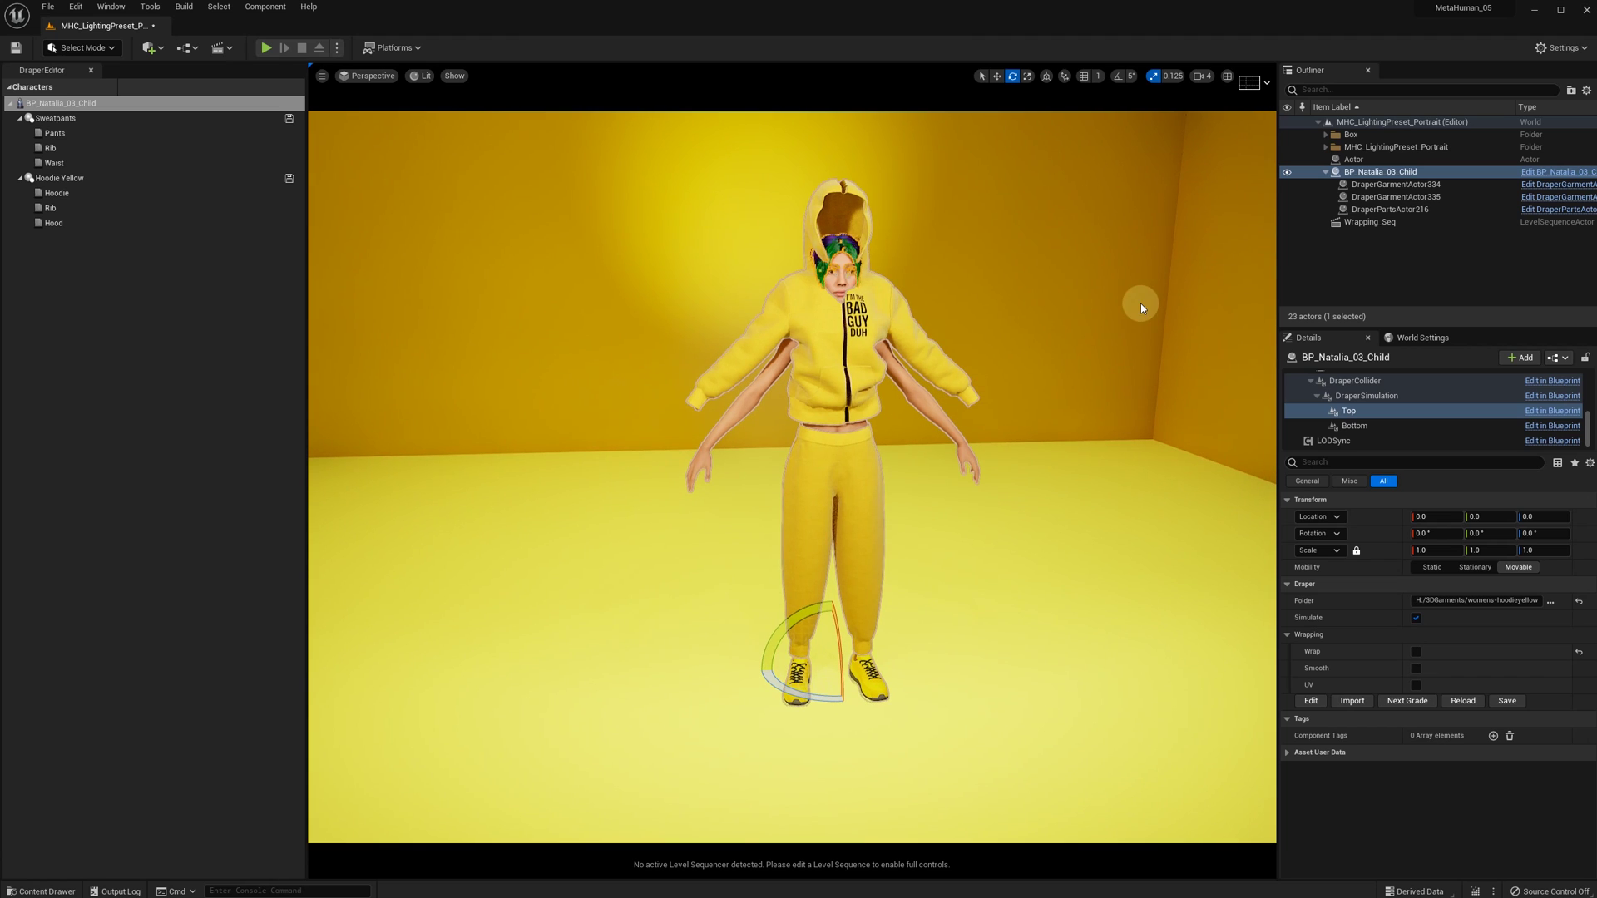
Scale the hoodie to 0.95 and lower it onto the character's torso.
left_click(1429, 549)
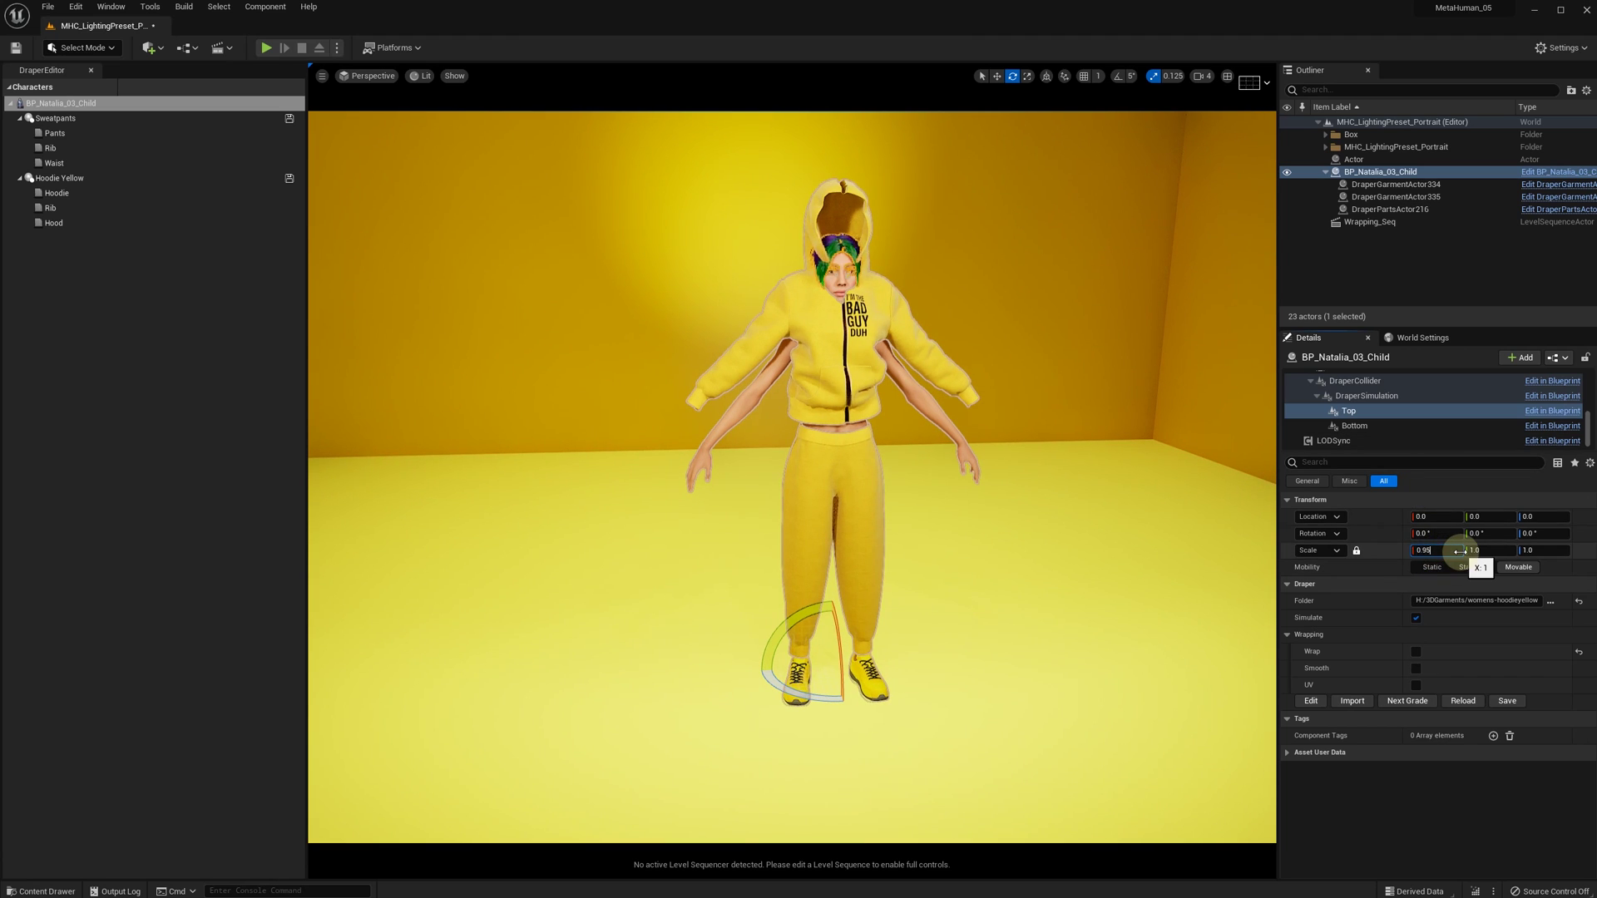
key("Return")
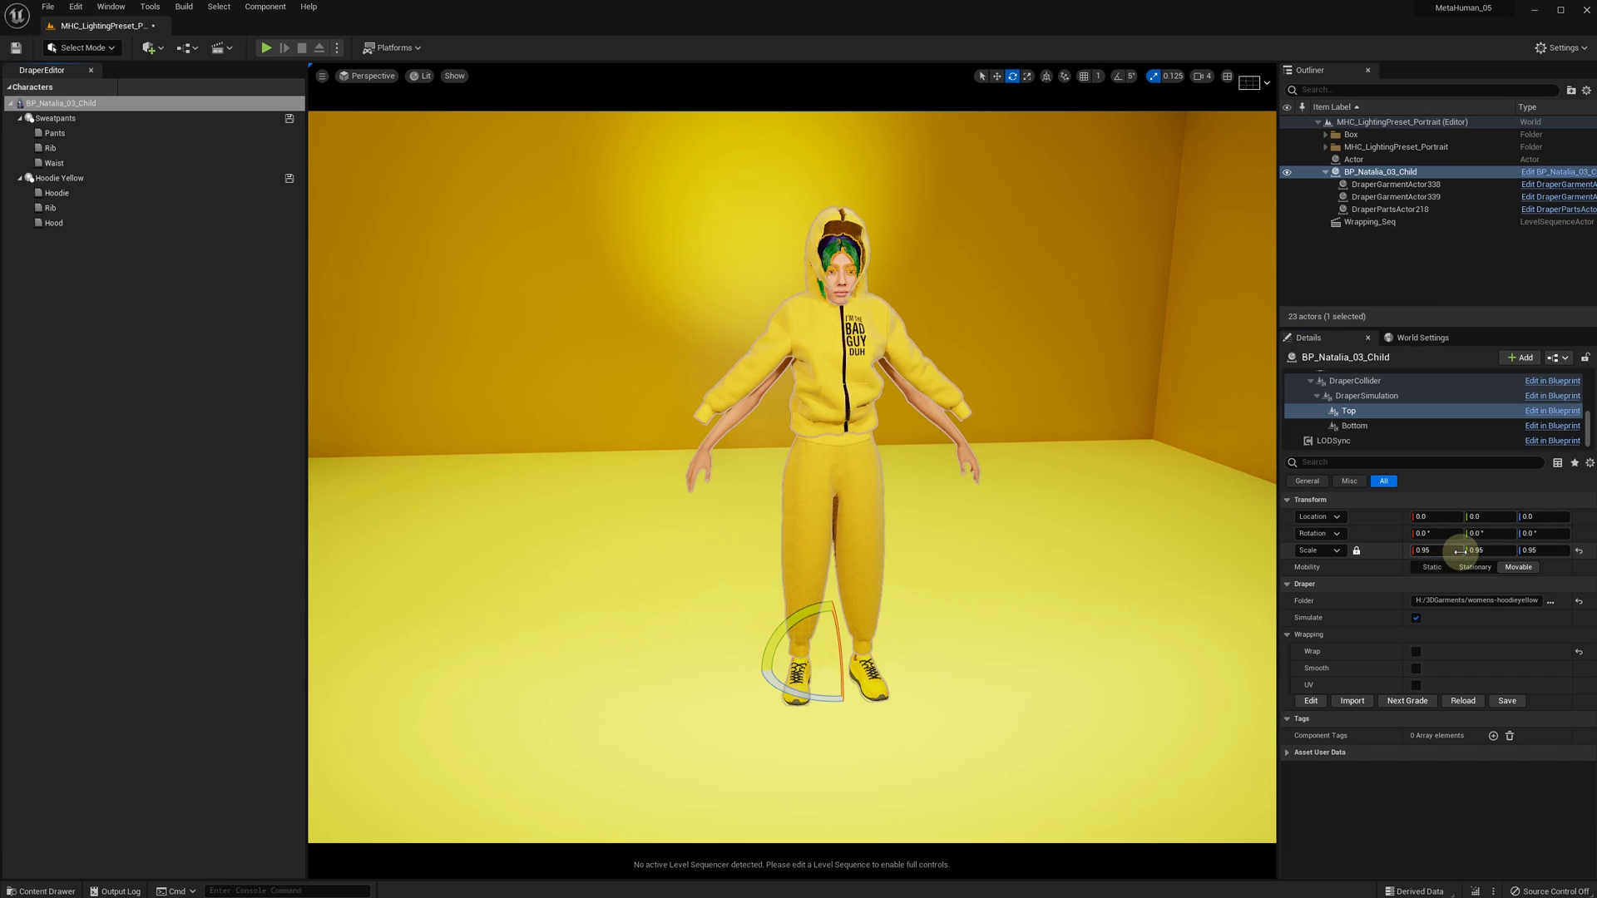
key("w")
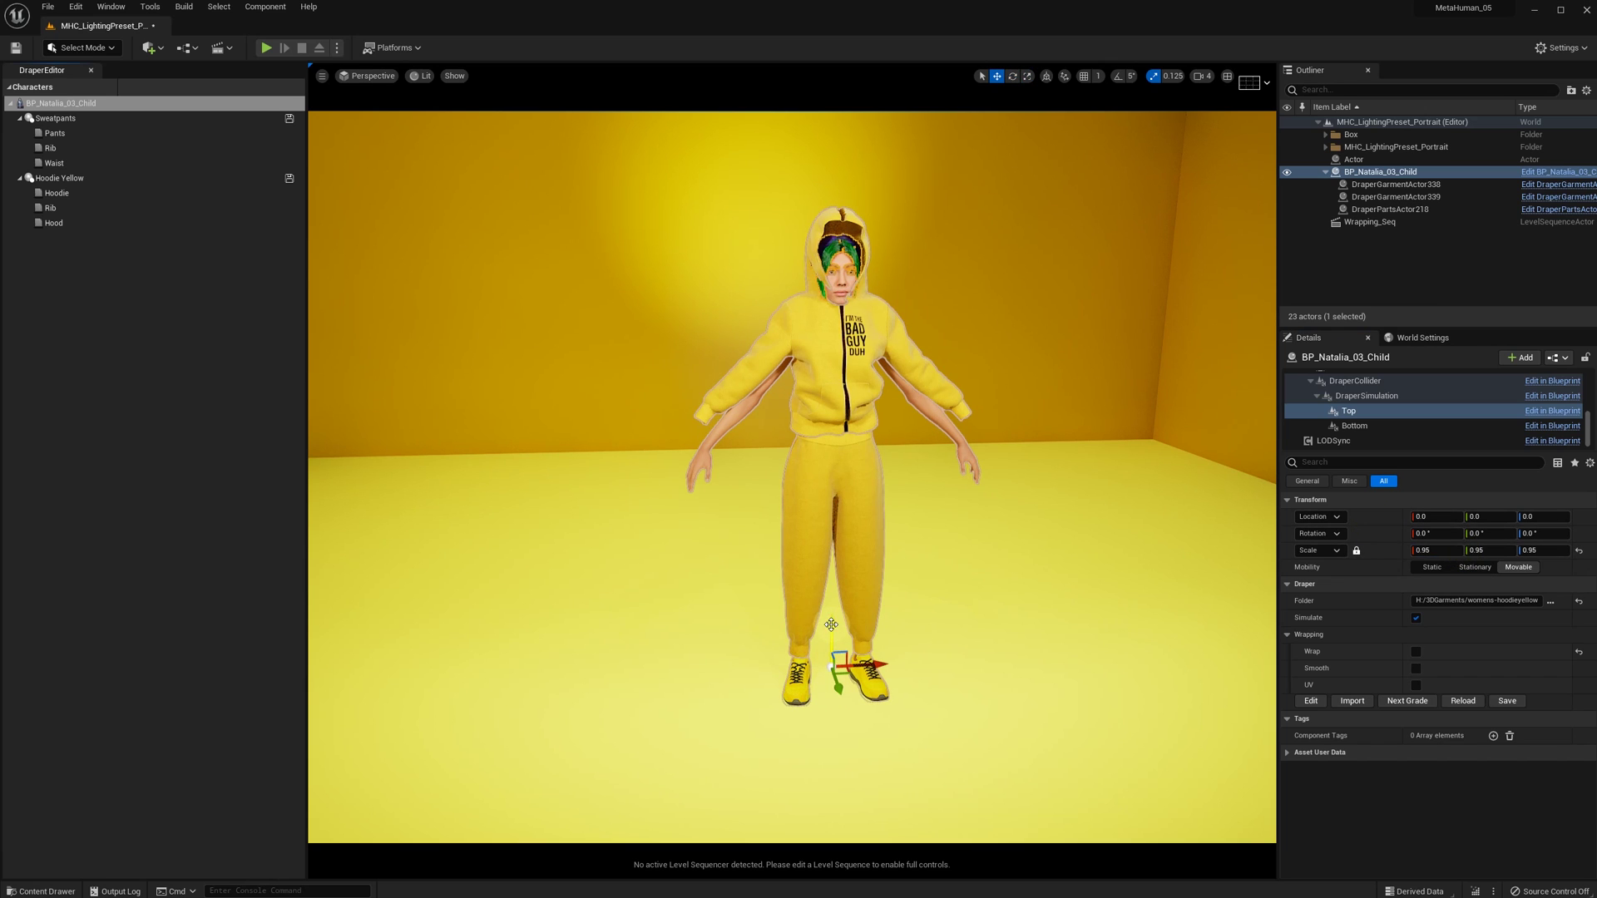
left_click_drag(831, 625, 839, 651)
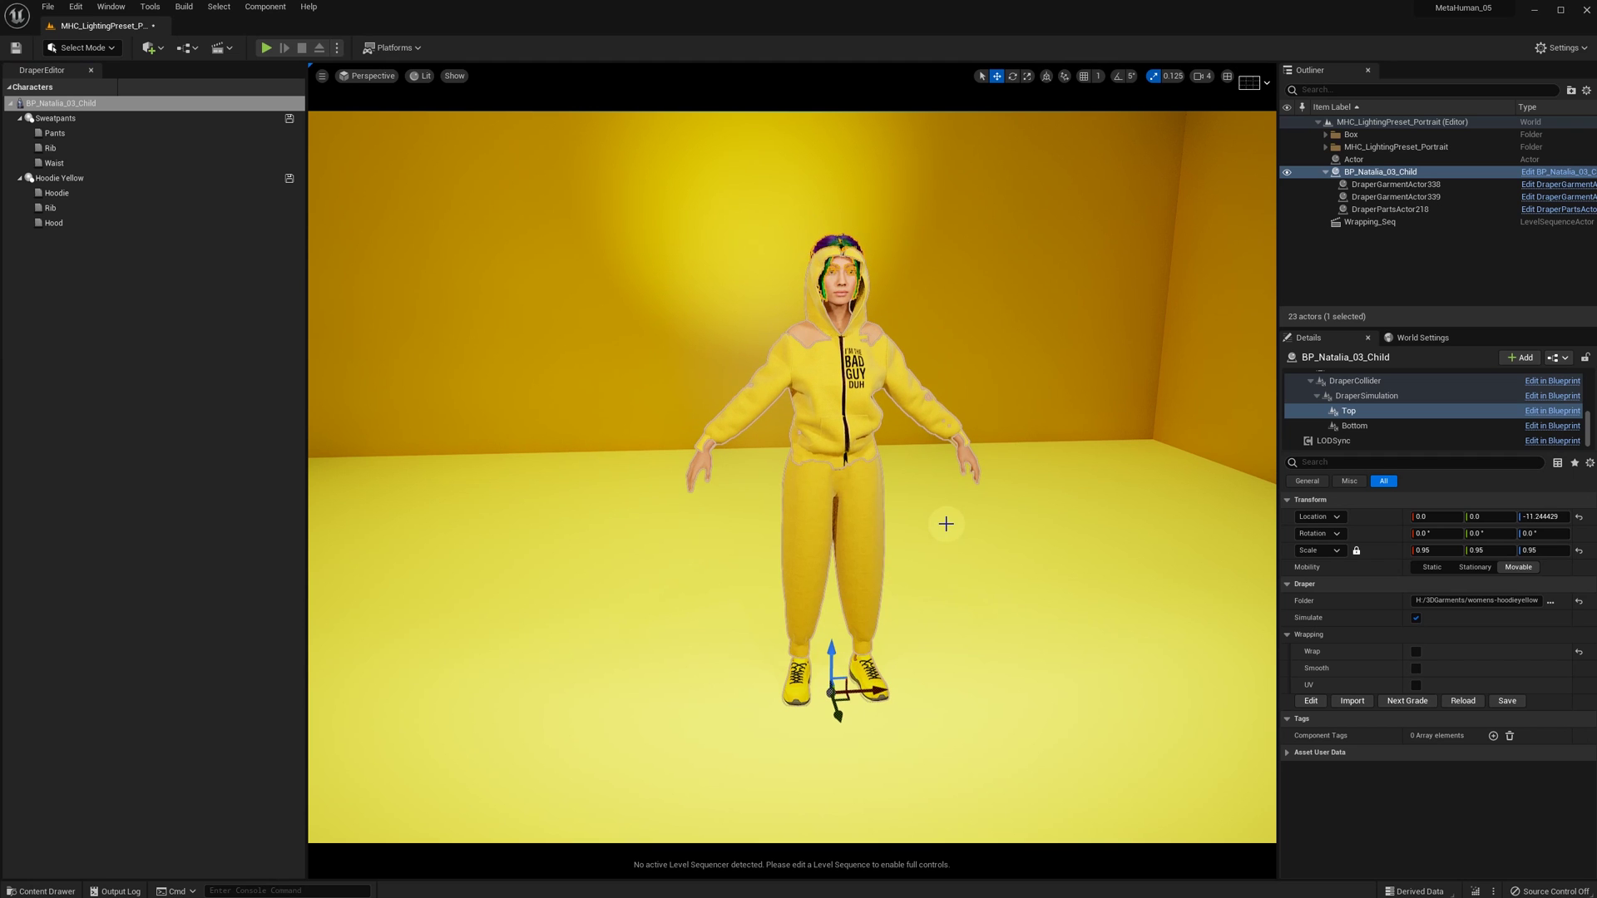
Nudge the character along Y to 2.05548 and inspect the tracksuit from all sides.
scroll(965, 514, "up", 5)
left_click_drag(991, 501, 774, 500, "alt")
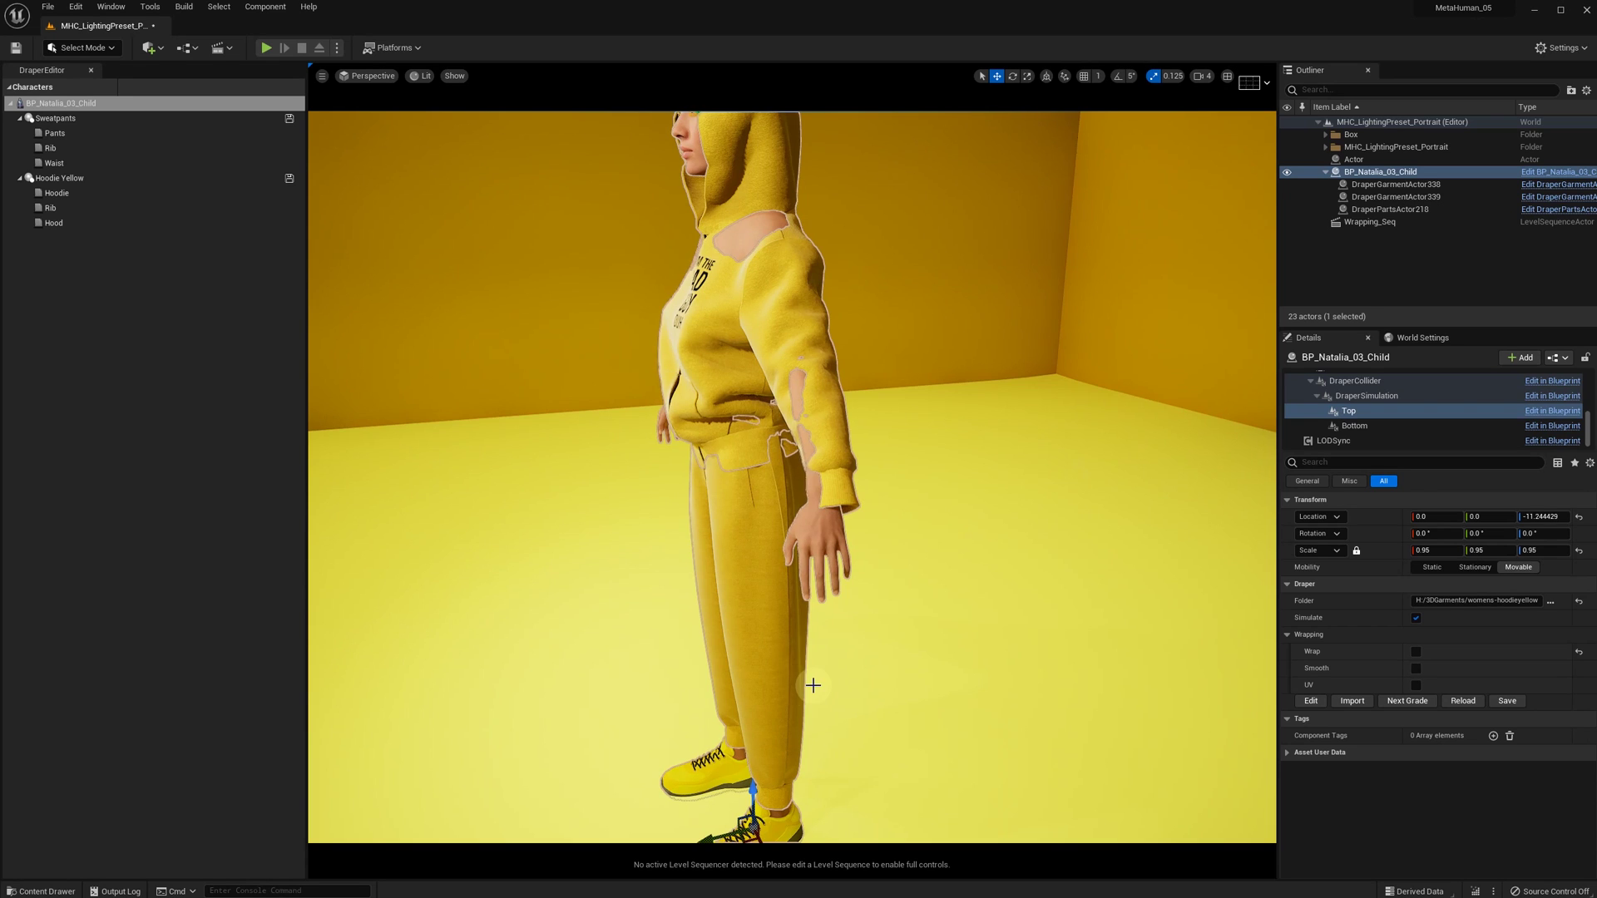
scroll(811, 682, "down", 3)
left_click_drag(720, 730, 714, 730)
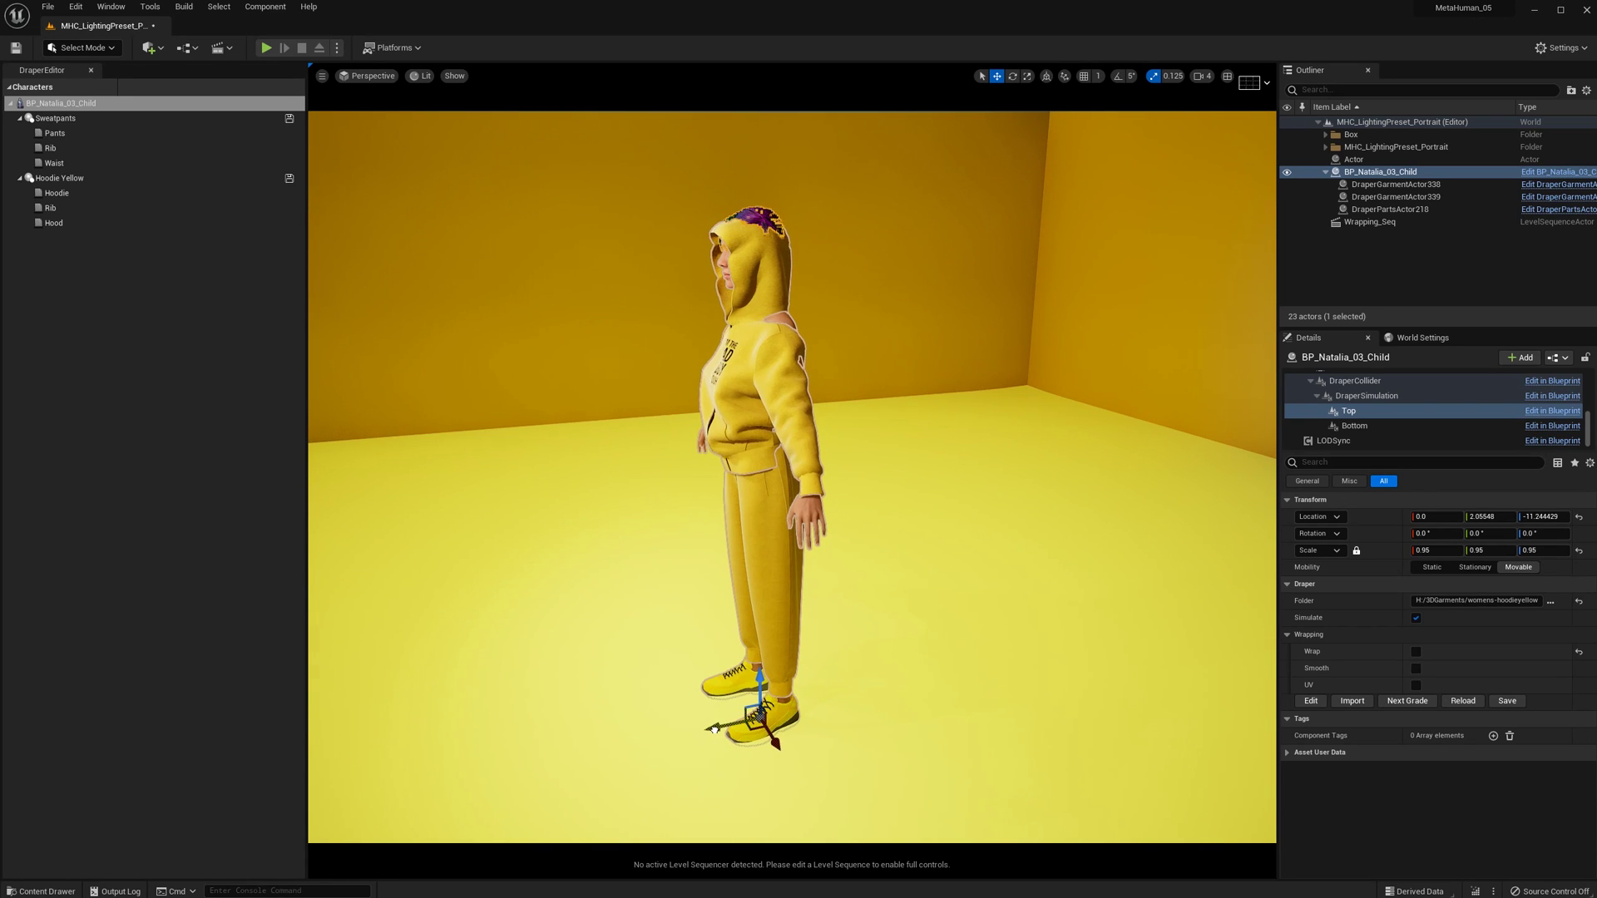
left_click_drag(903, 543, 1081, 533, "alt")
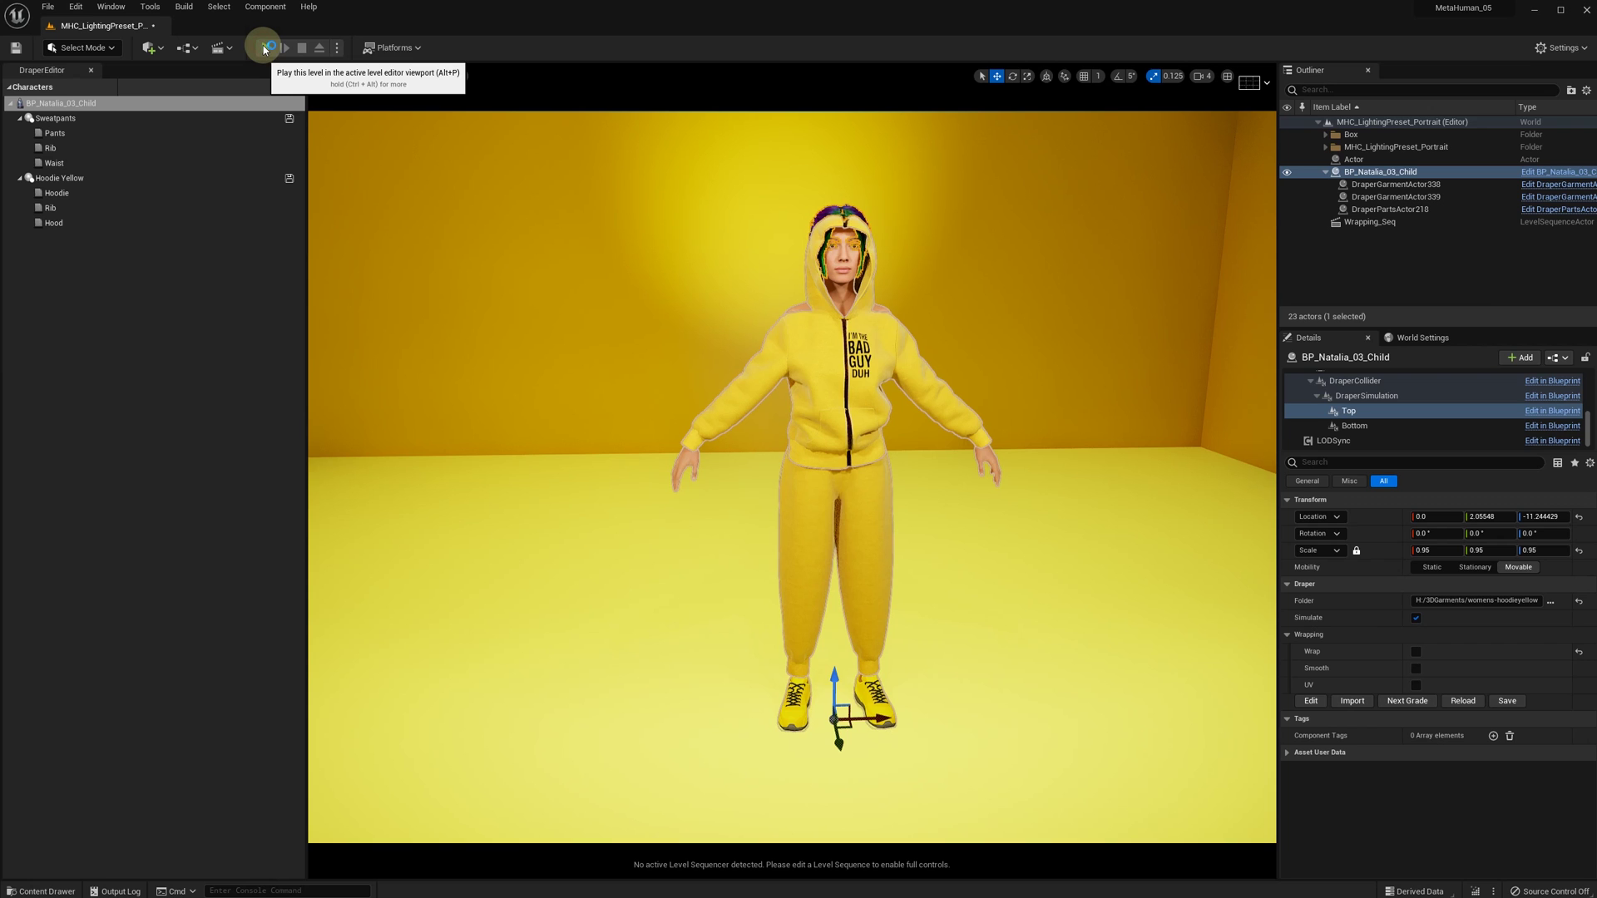
Play the level, fly the camera closer, and tug the hoodie sleeve to test the cloth.
left_click(265, 48)
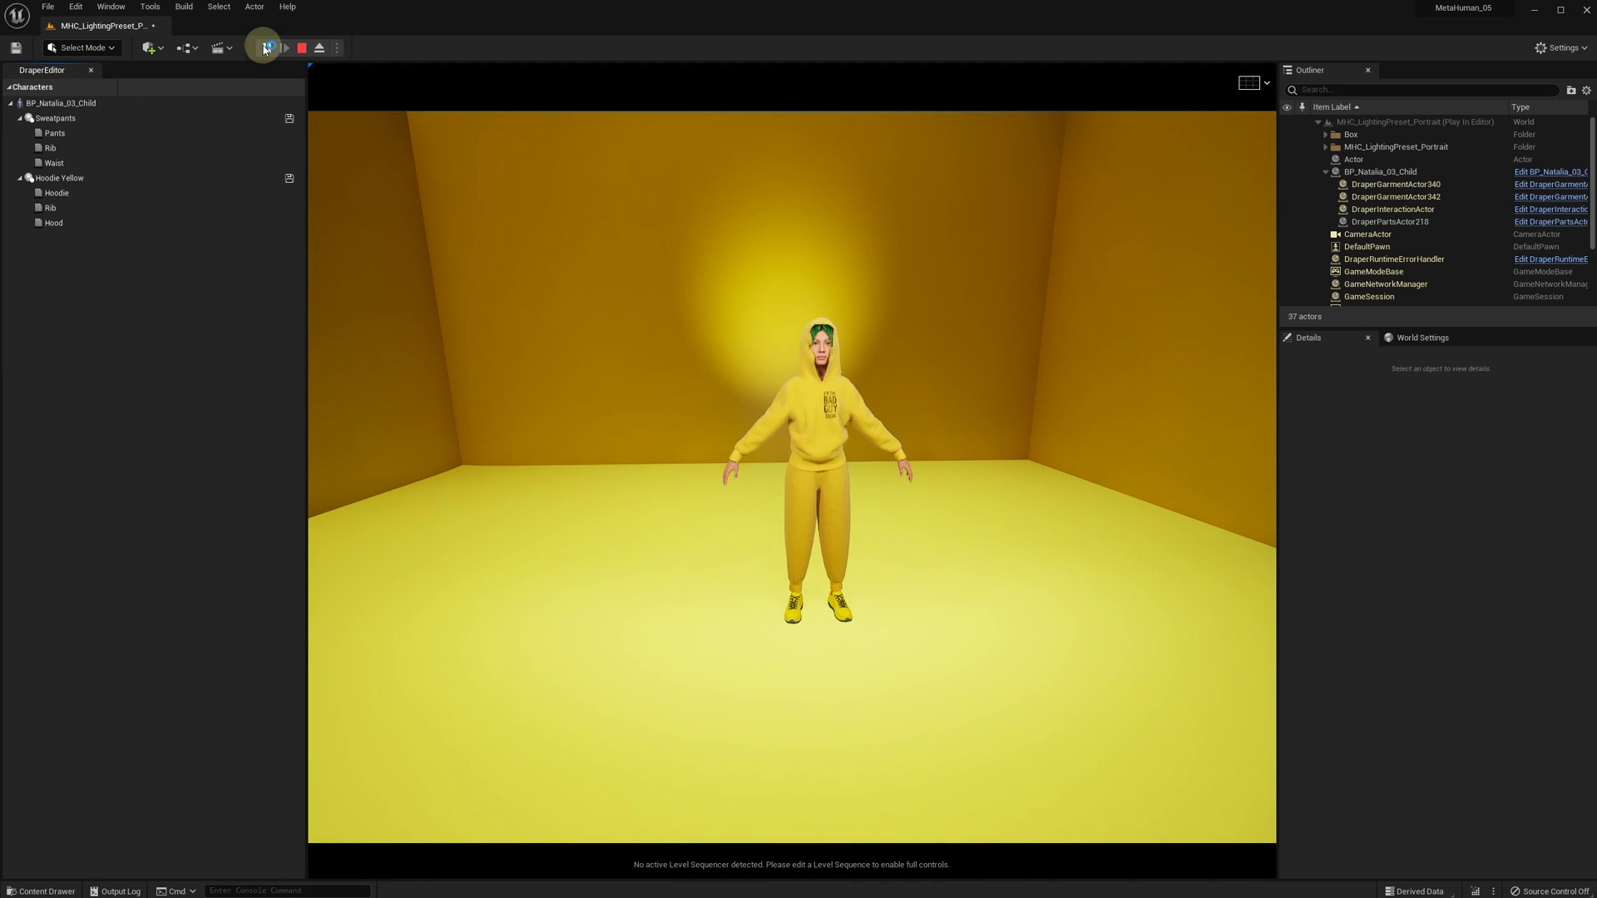
left_click(940, 390)
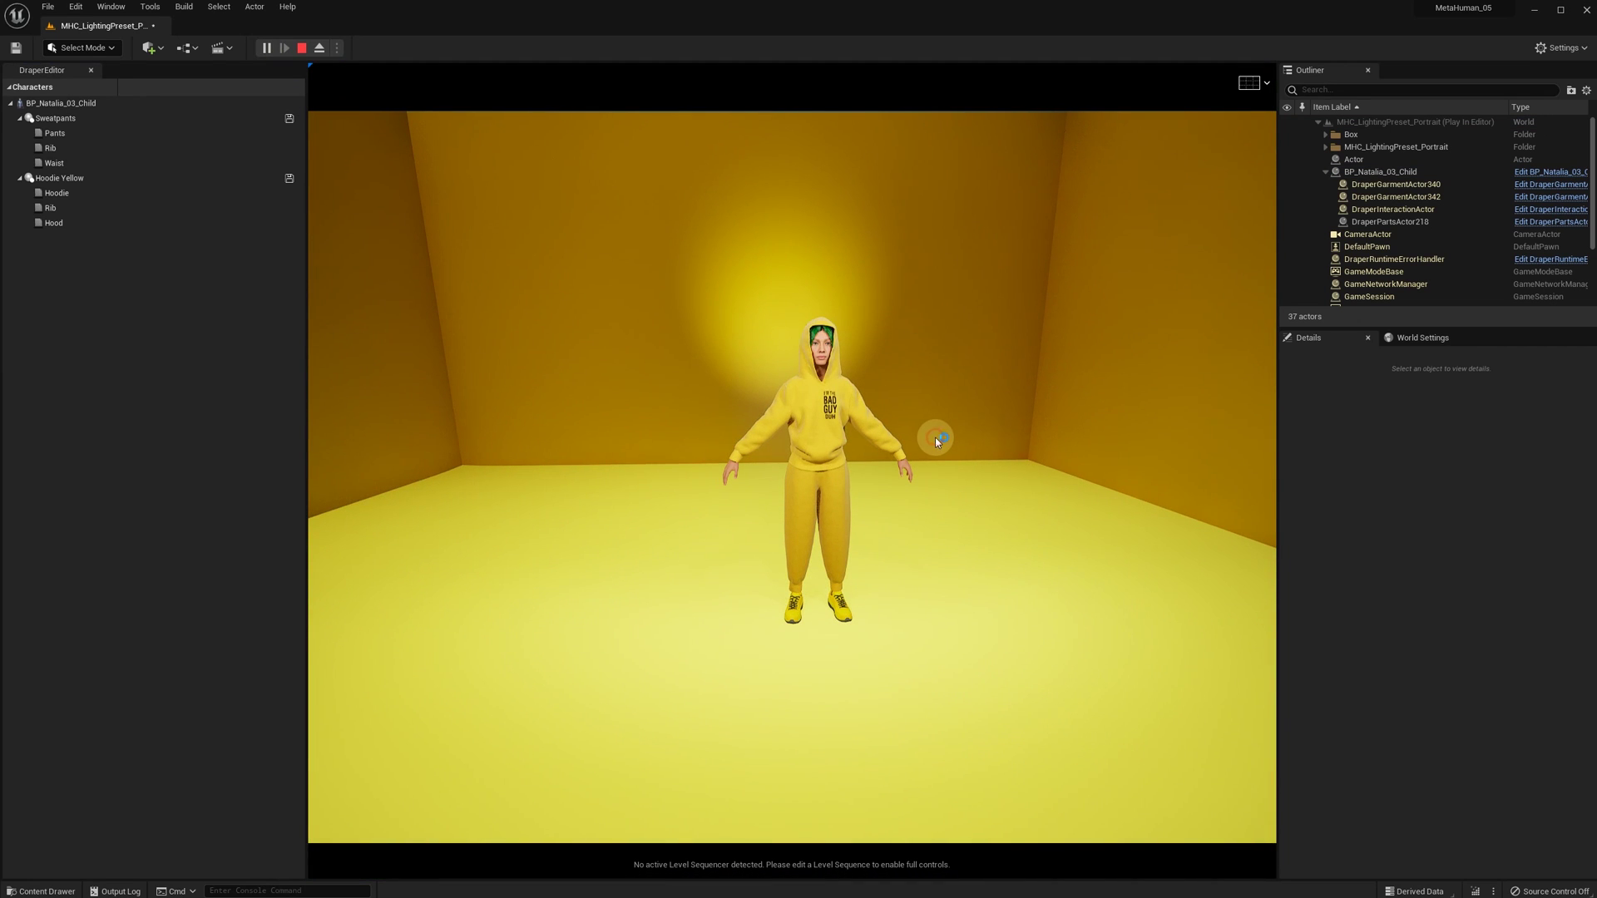
key("w")
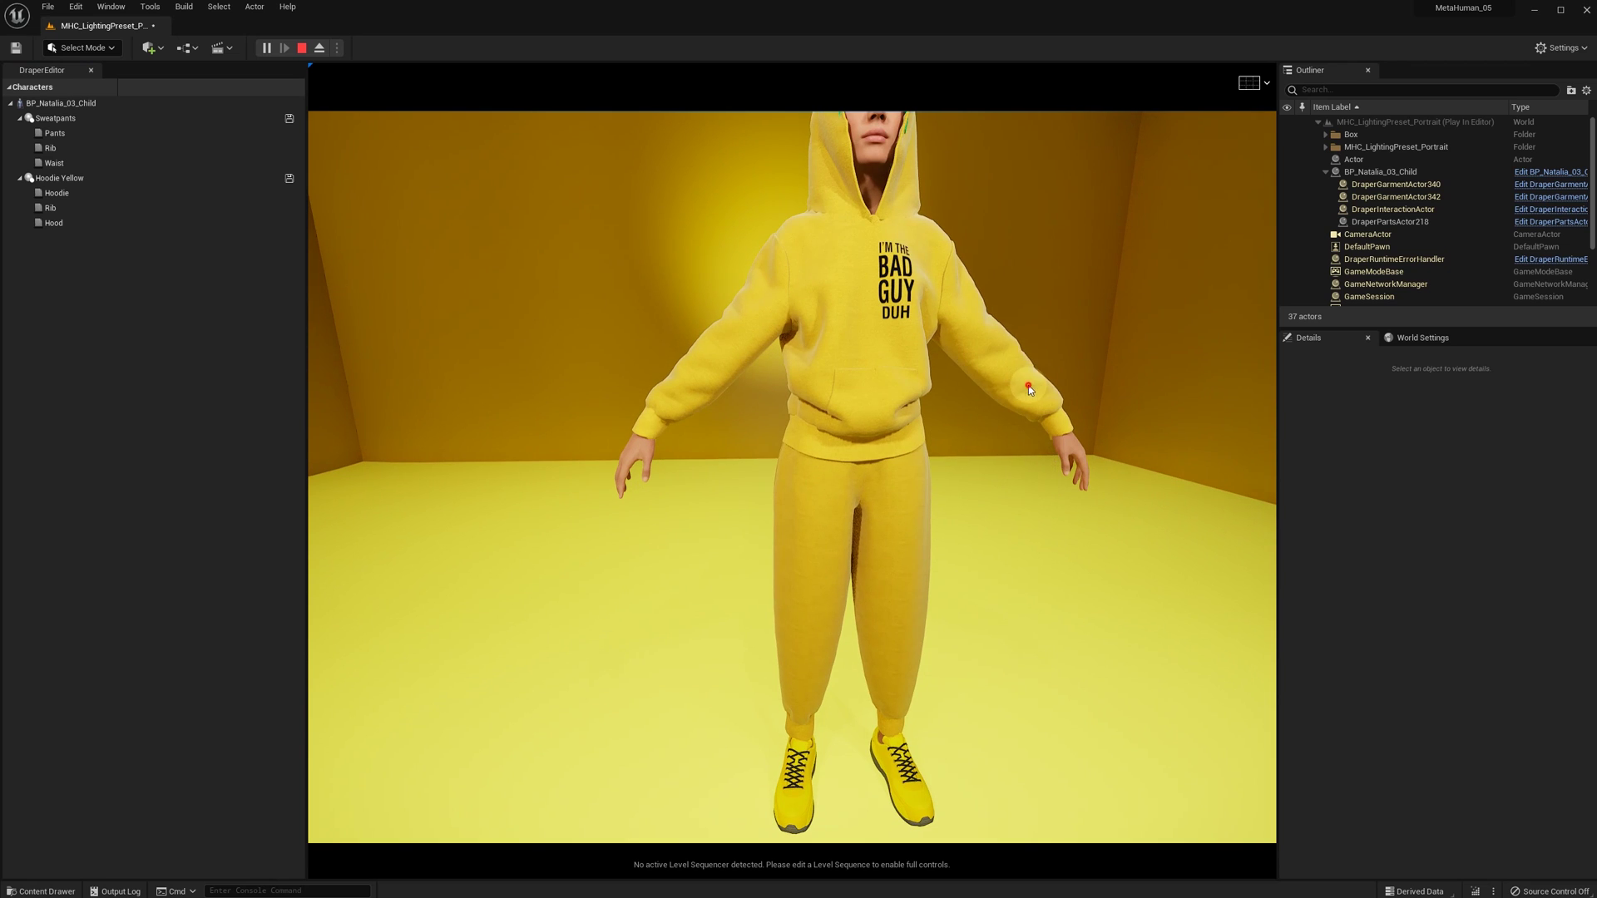
left_click_drag(1029, 386, 1010, 380)
left_click_drag(678, 408, 734, 349)
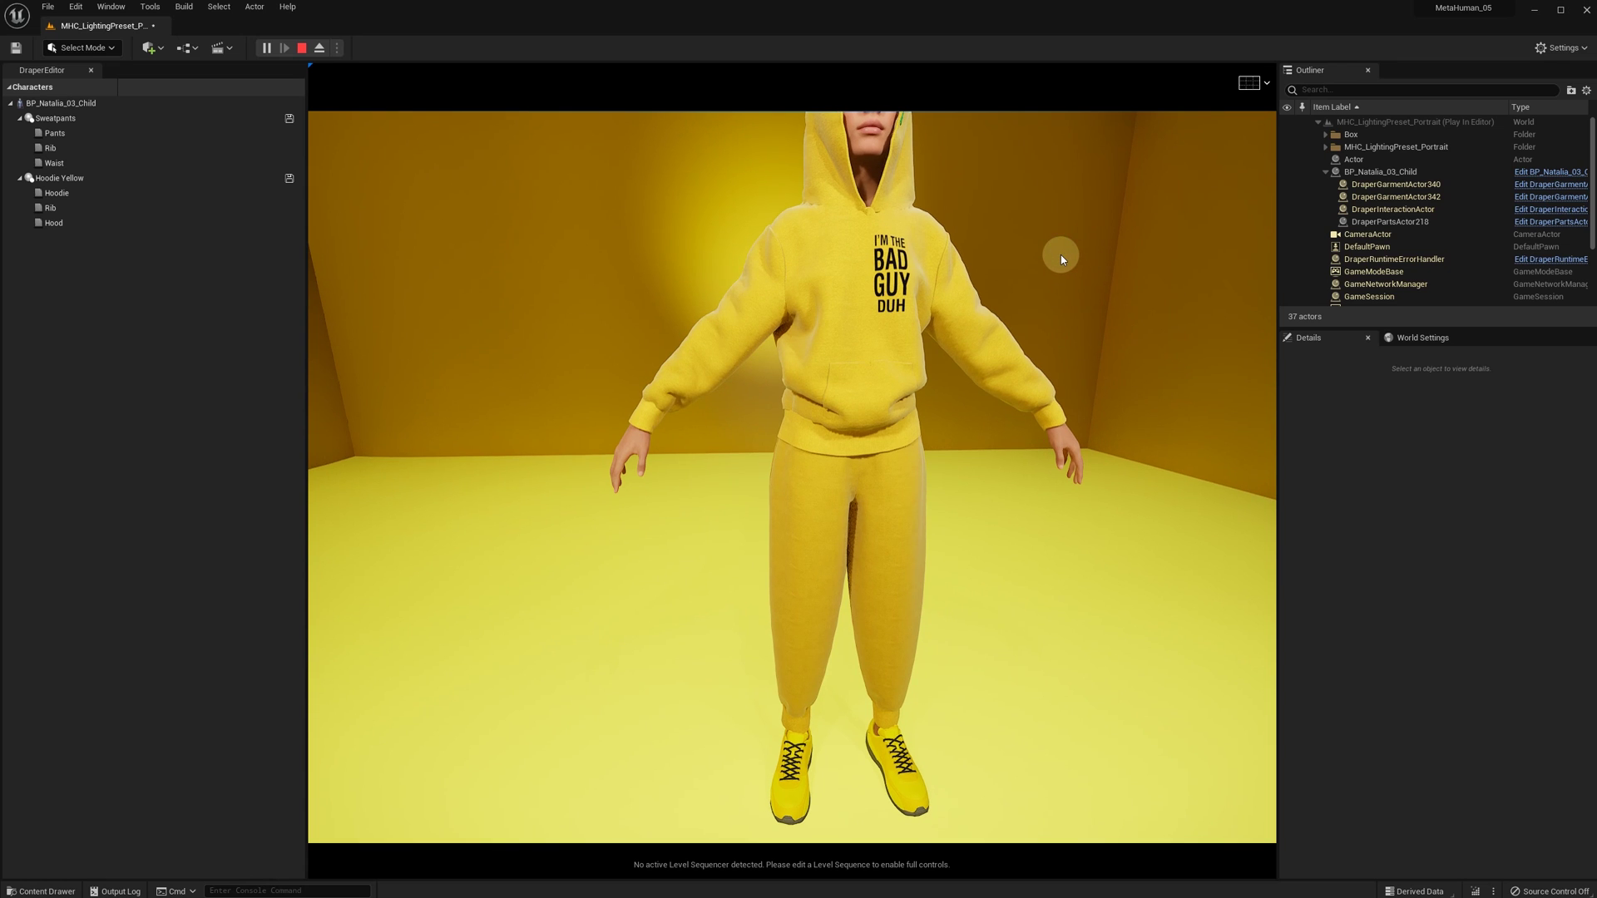
scroll(1061, 260, "down", 2)
scroll(1060, 260, "down", 2)
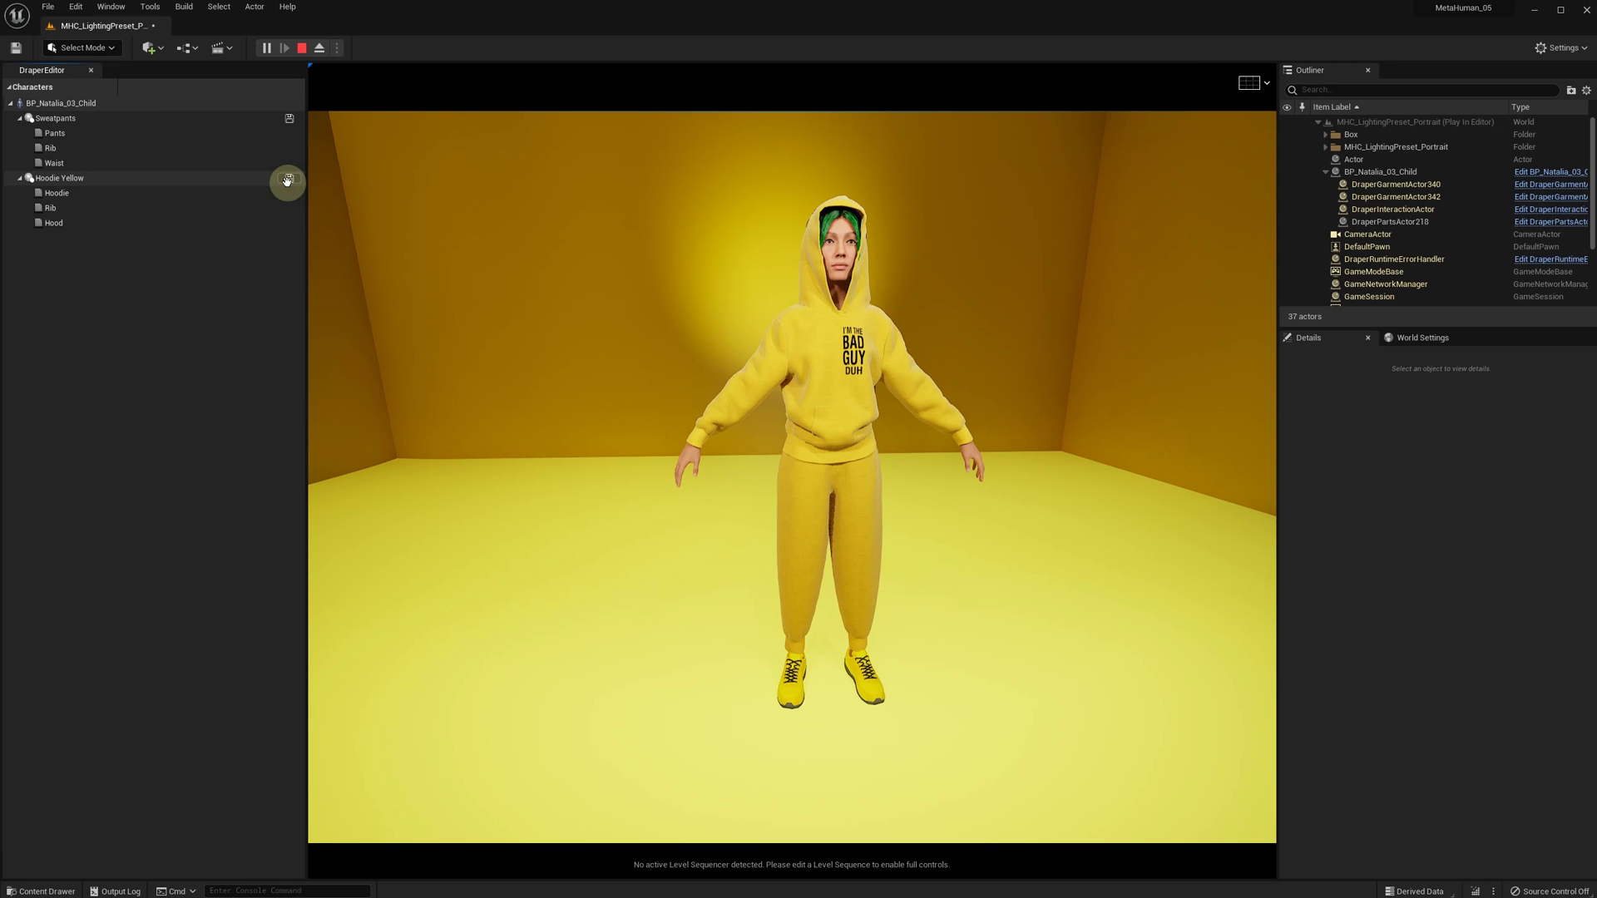
Stop the play session and enable Wrap on the Top garment component.
left_click(301, 48)
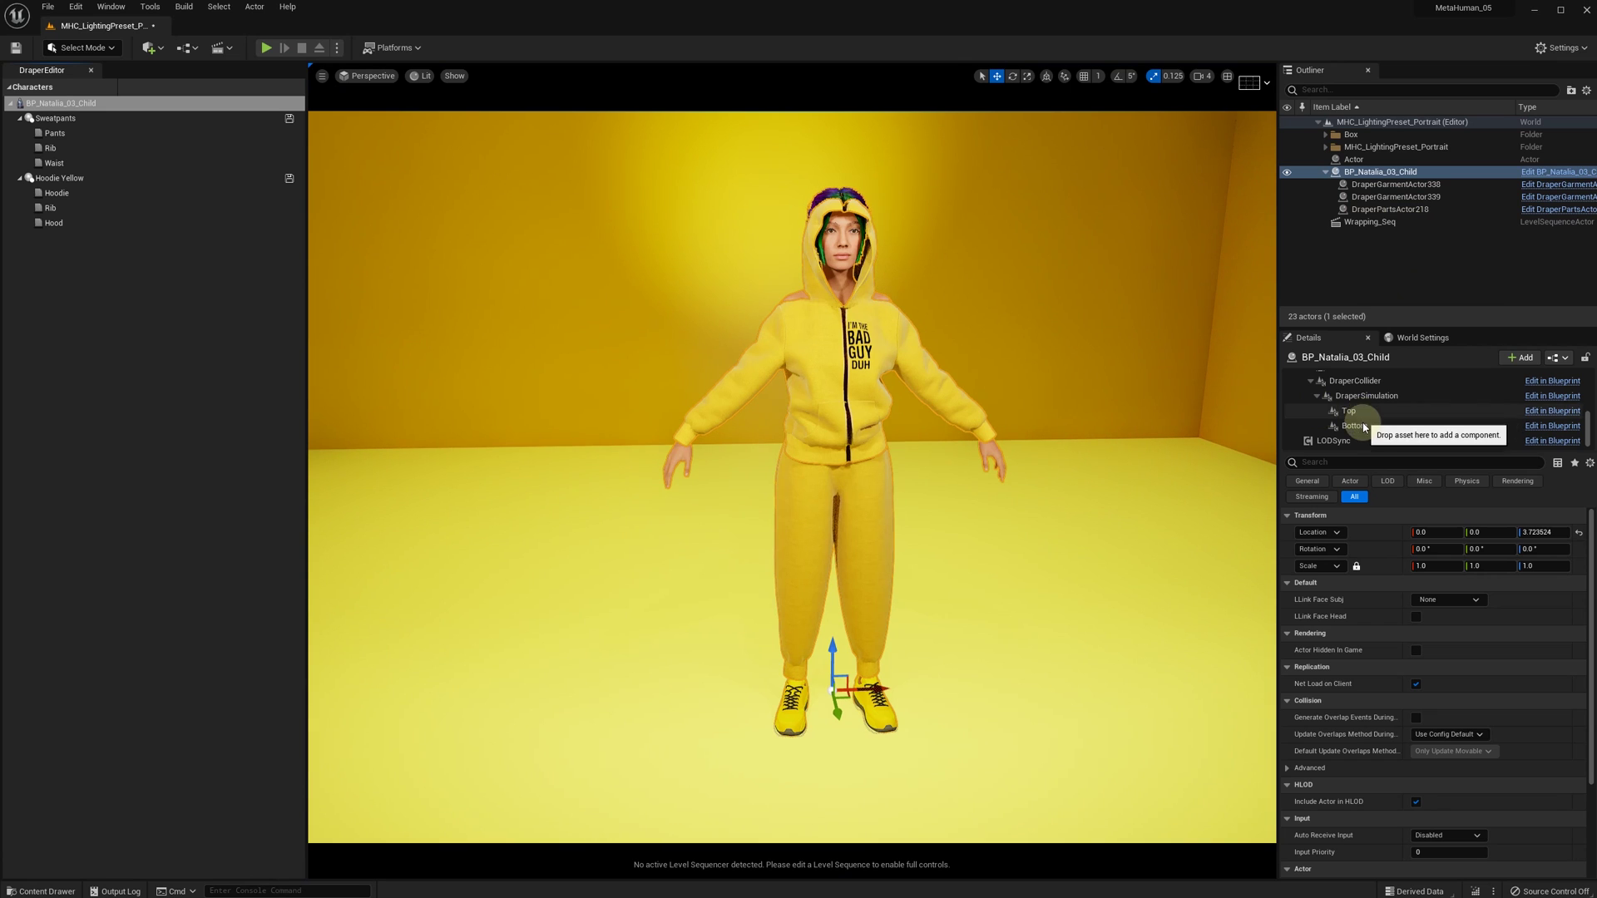
left_click(1350, 411)
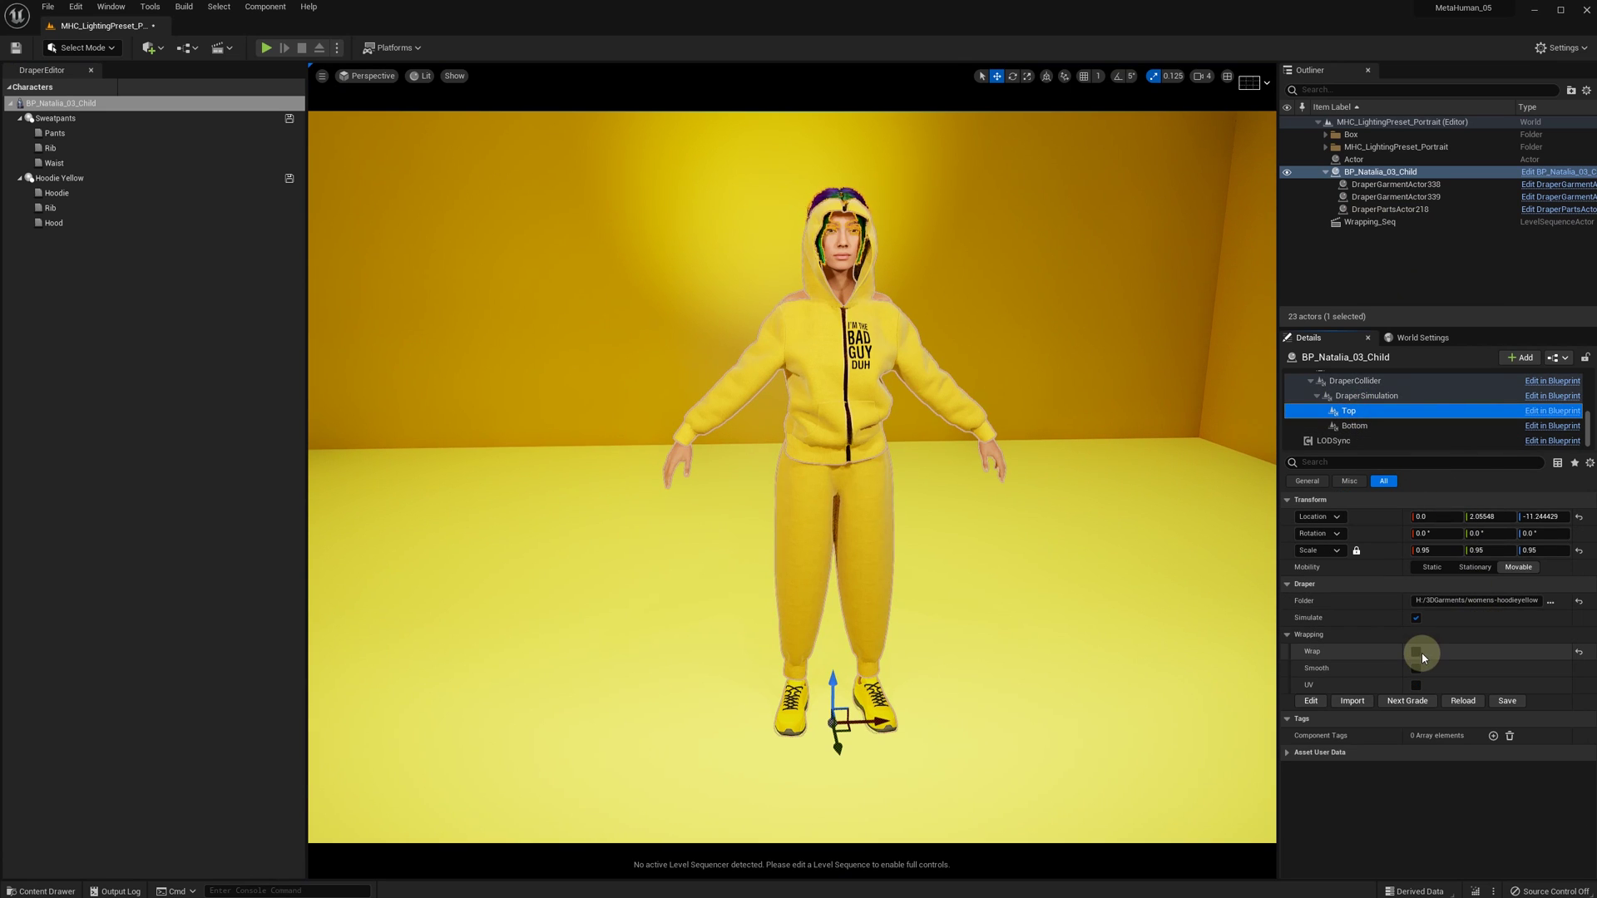
left_click(1416, 653)
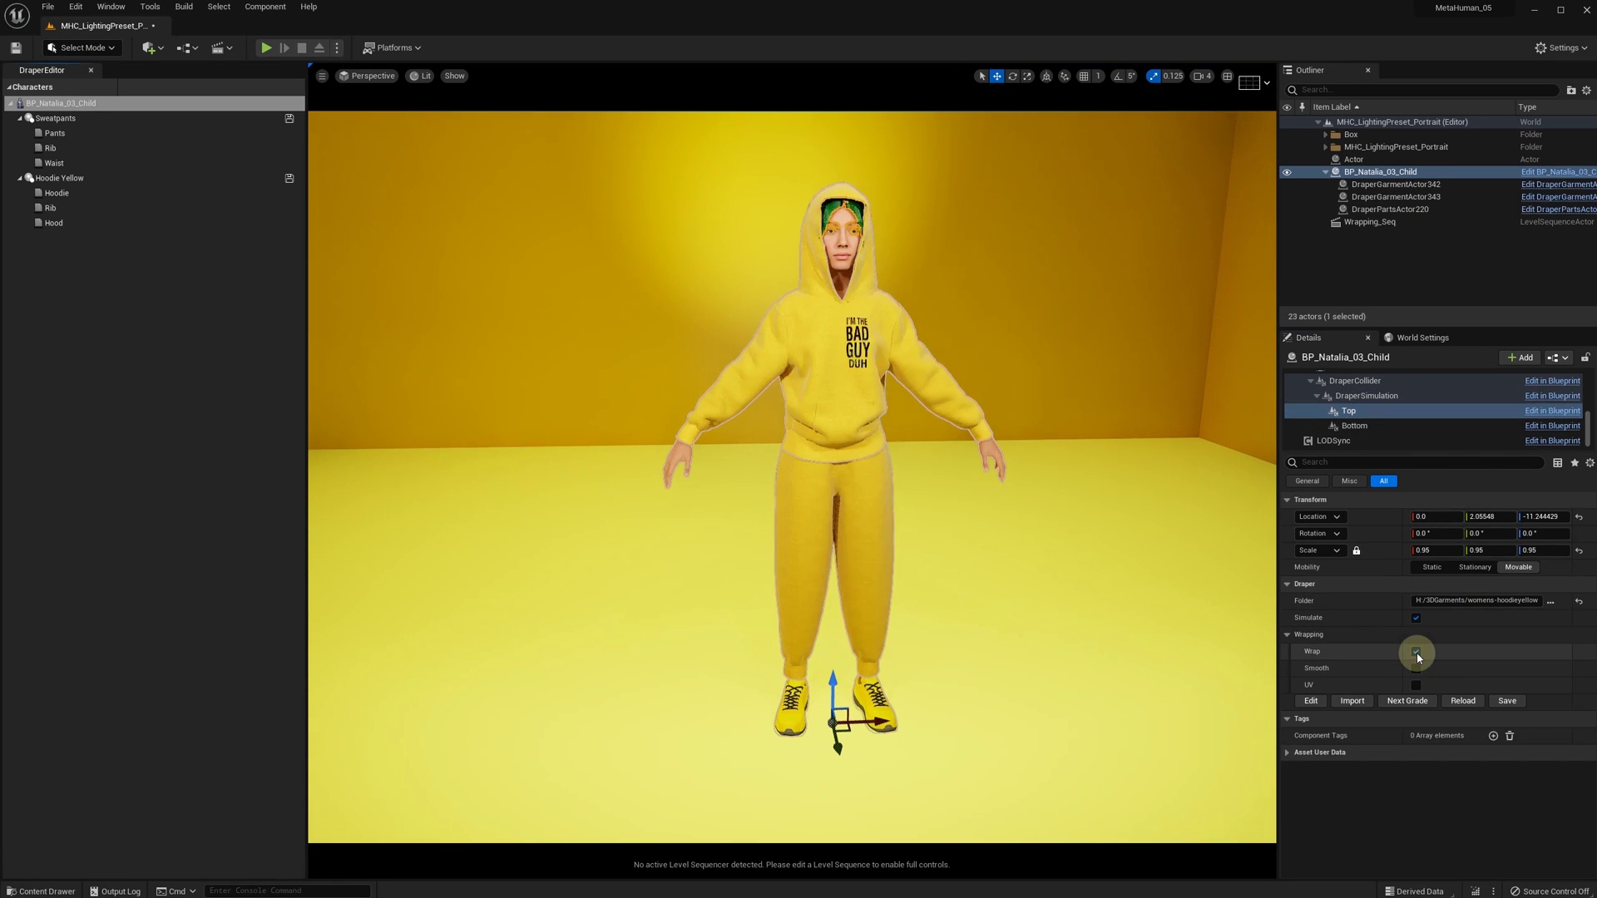
Reset the character's location to 0, 0, 0 and orbit around the figure to check it.
left_click(1579, 517)
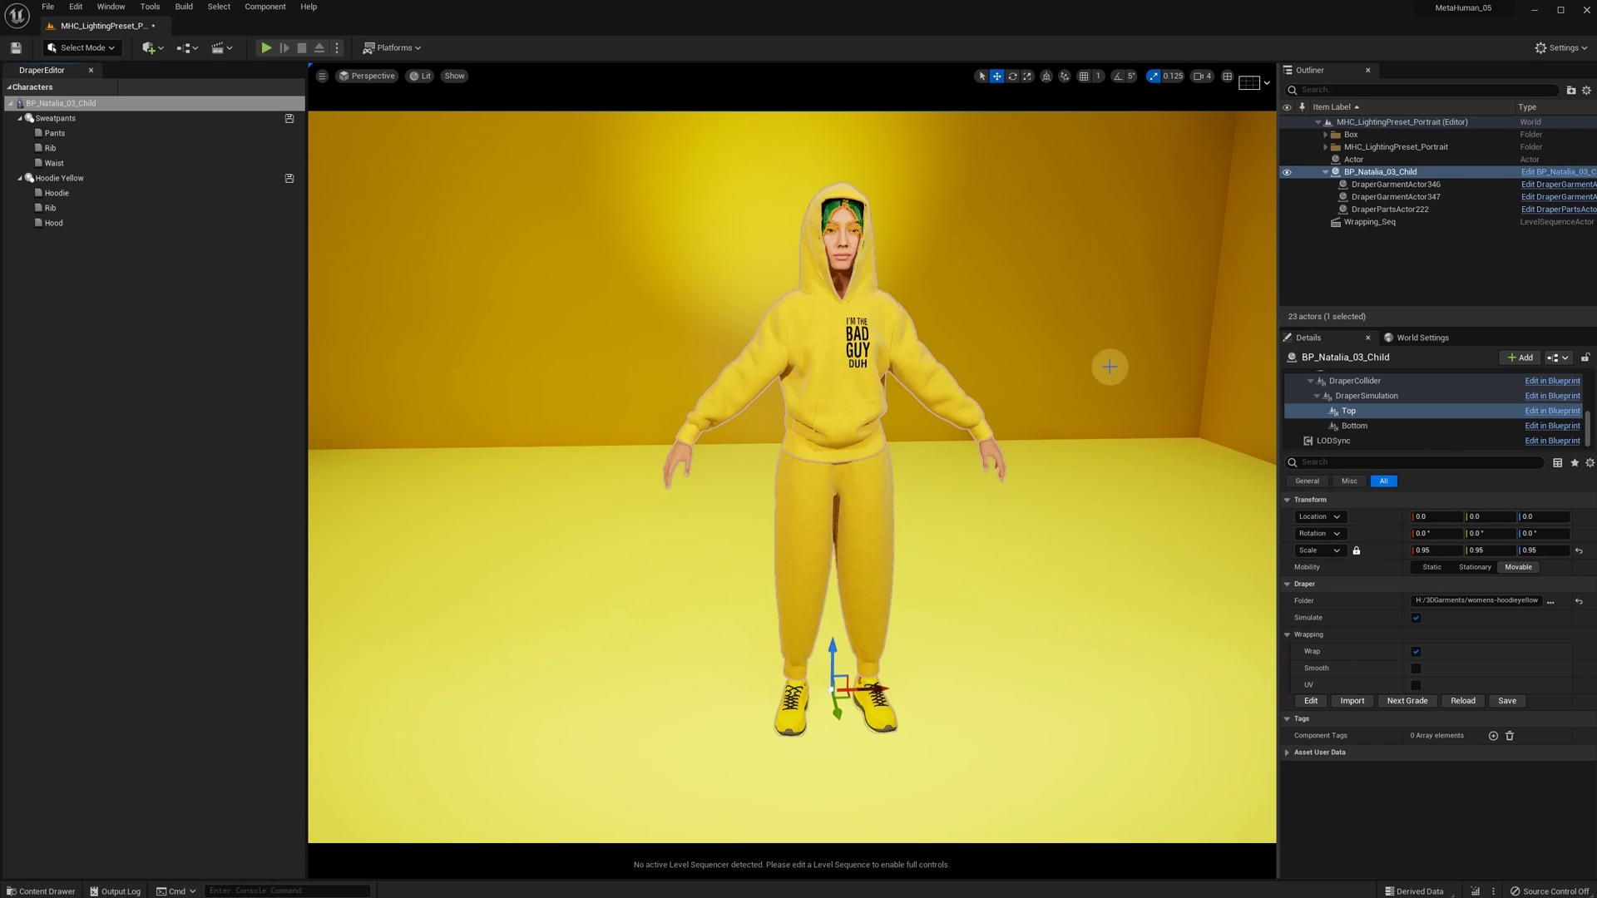
right_click_drag(1089, 350, 1123, 349, "alt")
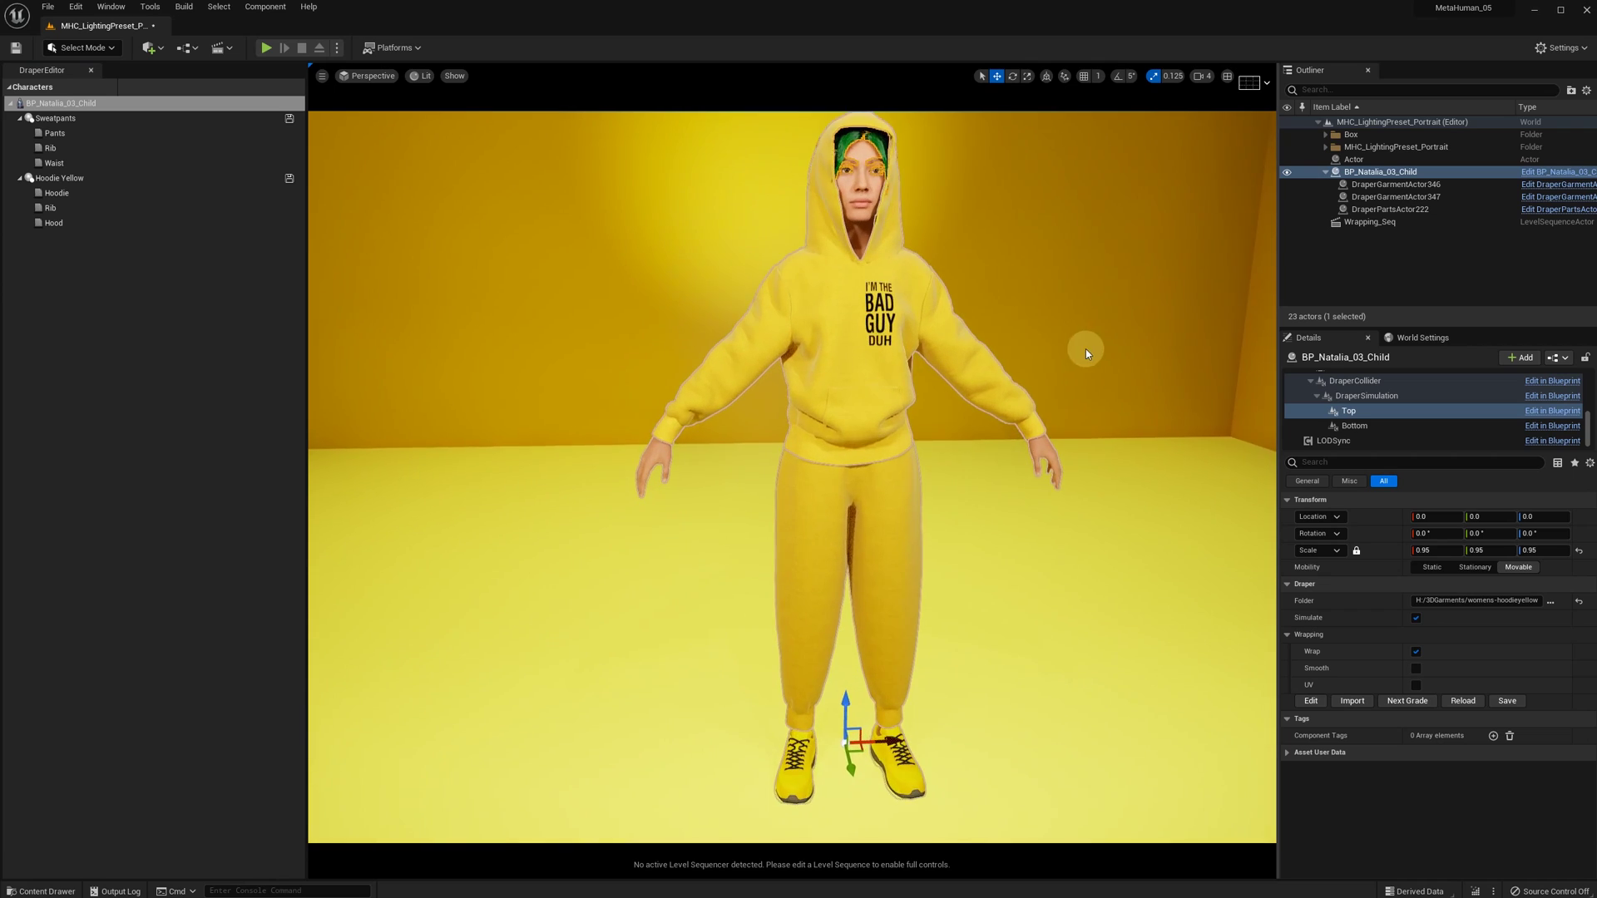
left_click_drag(1090, 349, 732, 382, "alt")
left_click_drag(549, 364, 416, 366, "alt")
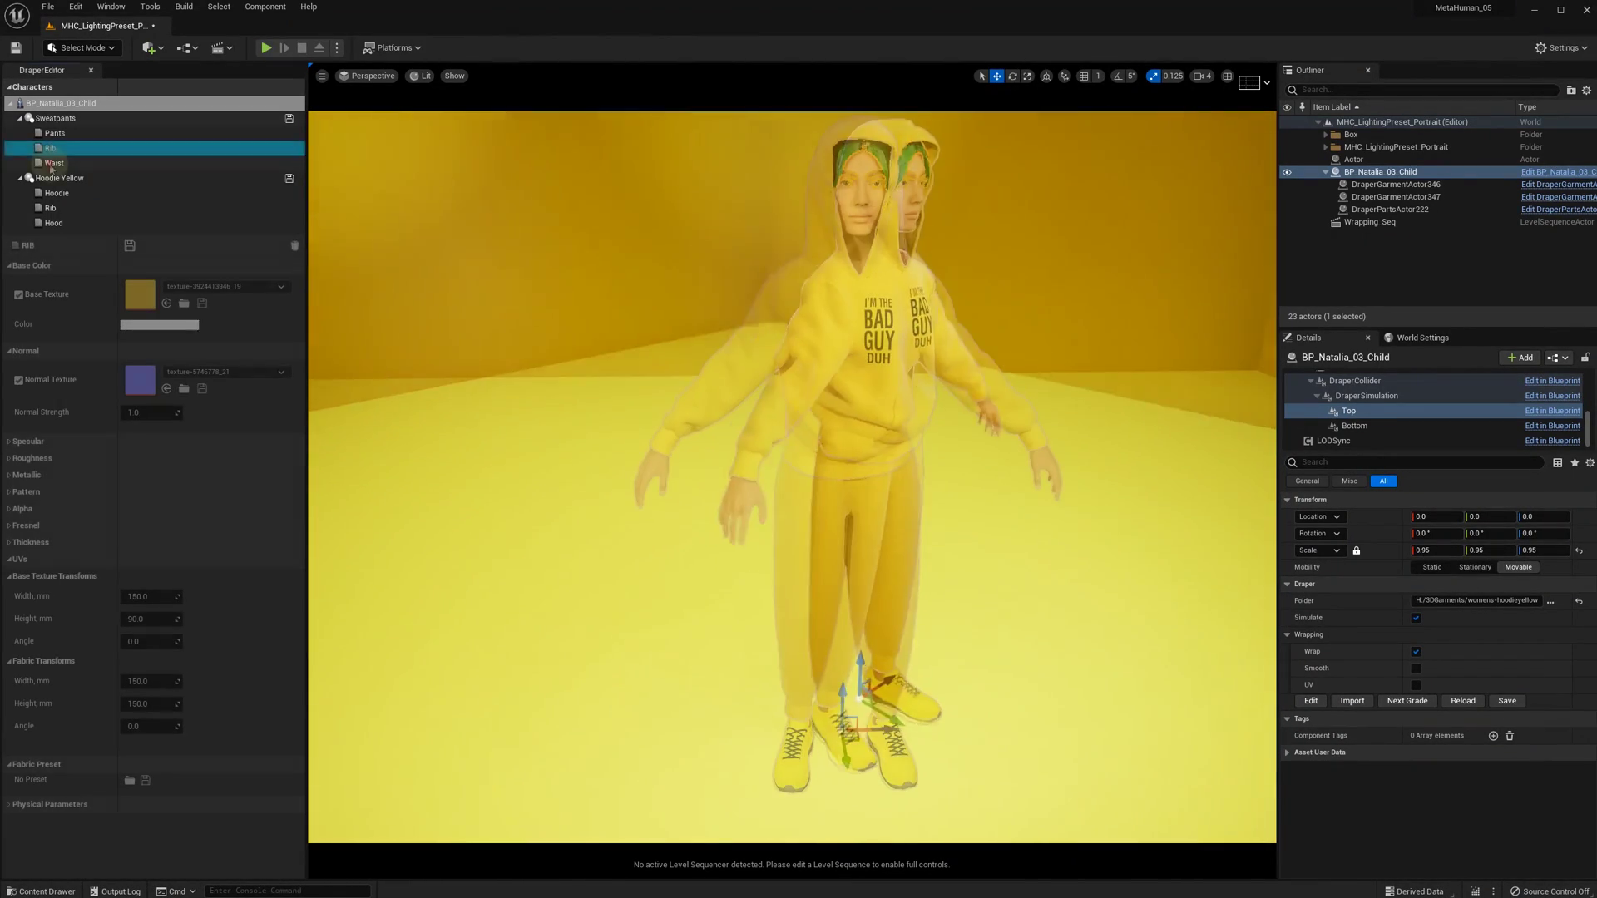
Set the Waist binding tolerance and distance to 15 each and save.
left_click(15, 576)
left_click(17, 738)
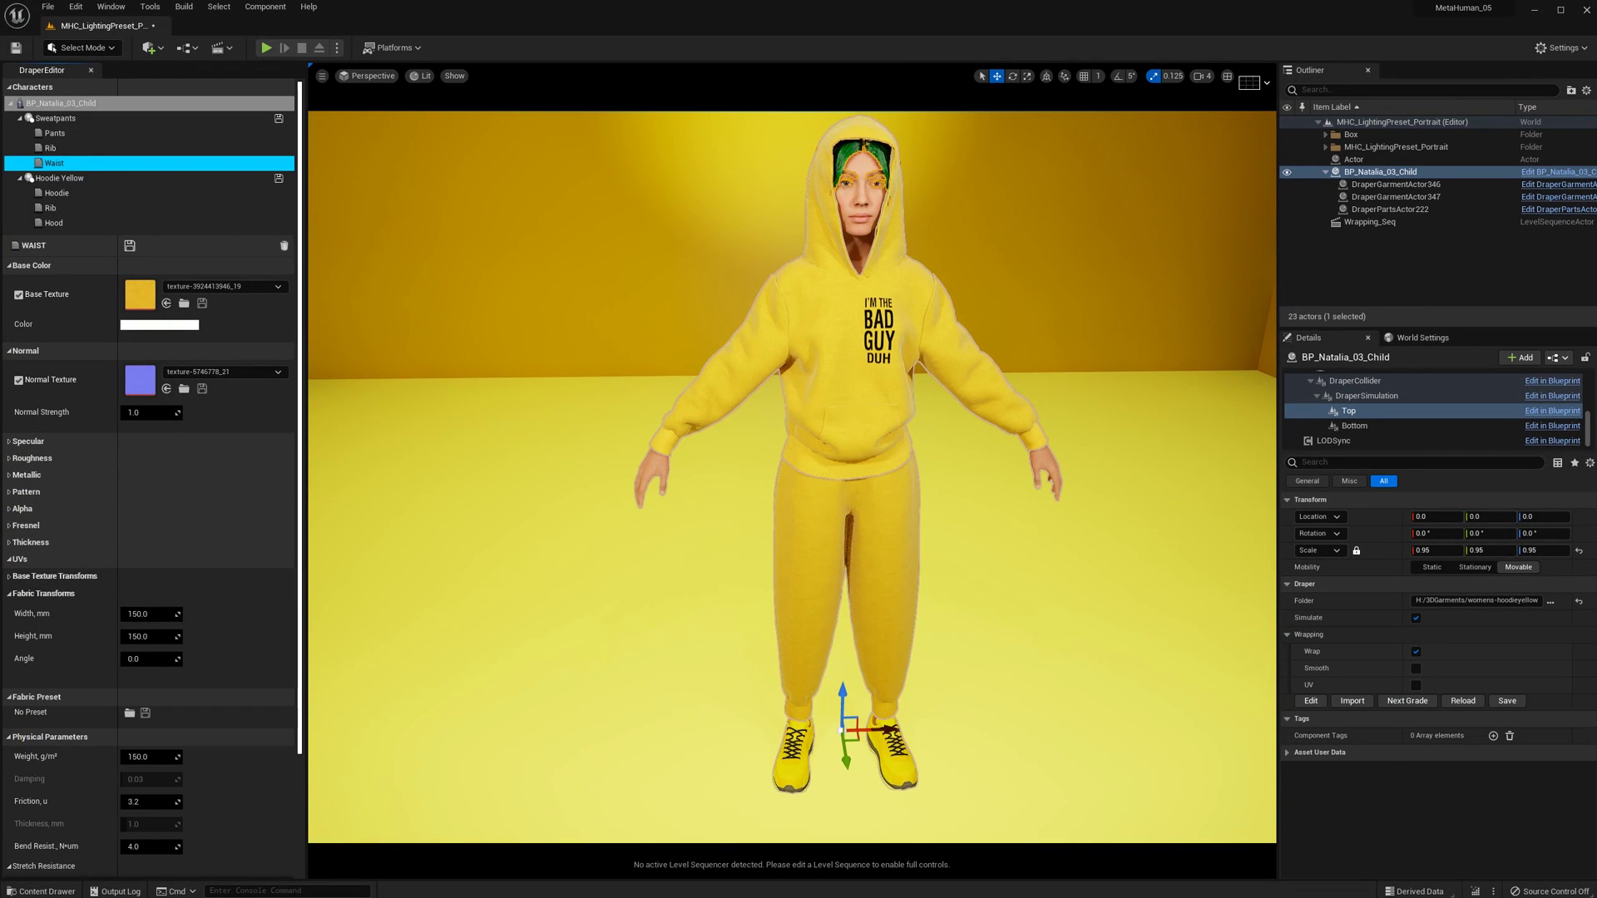
left_click(10, 596)
scroll(242, 761, "down", 2)
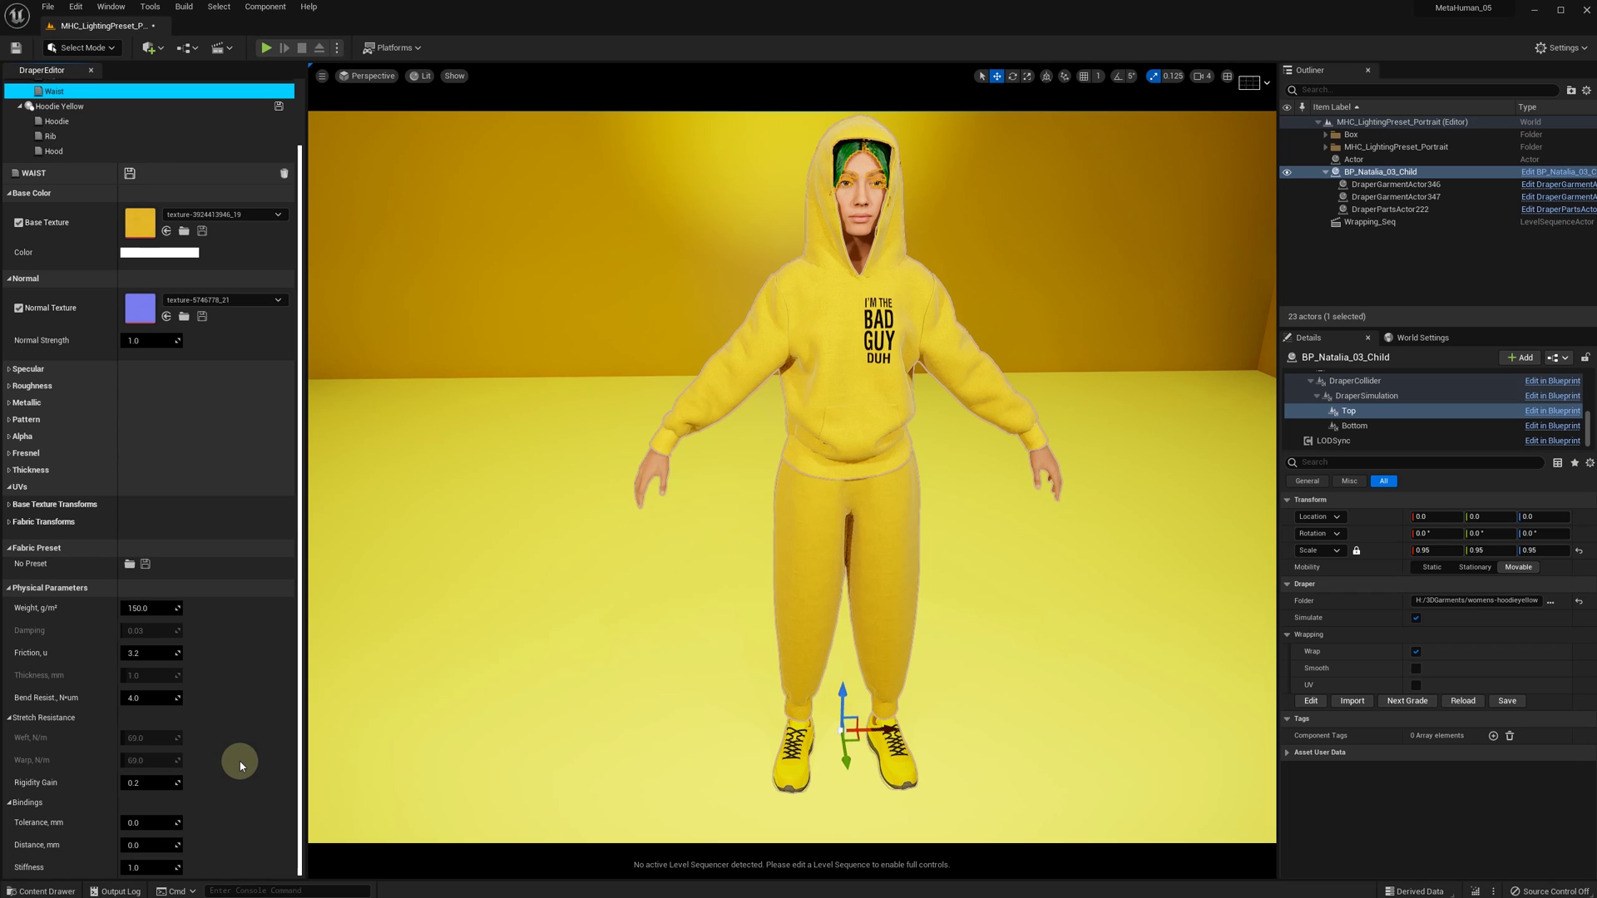
left_click(139, 819)
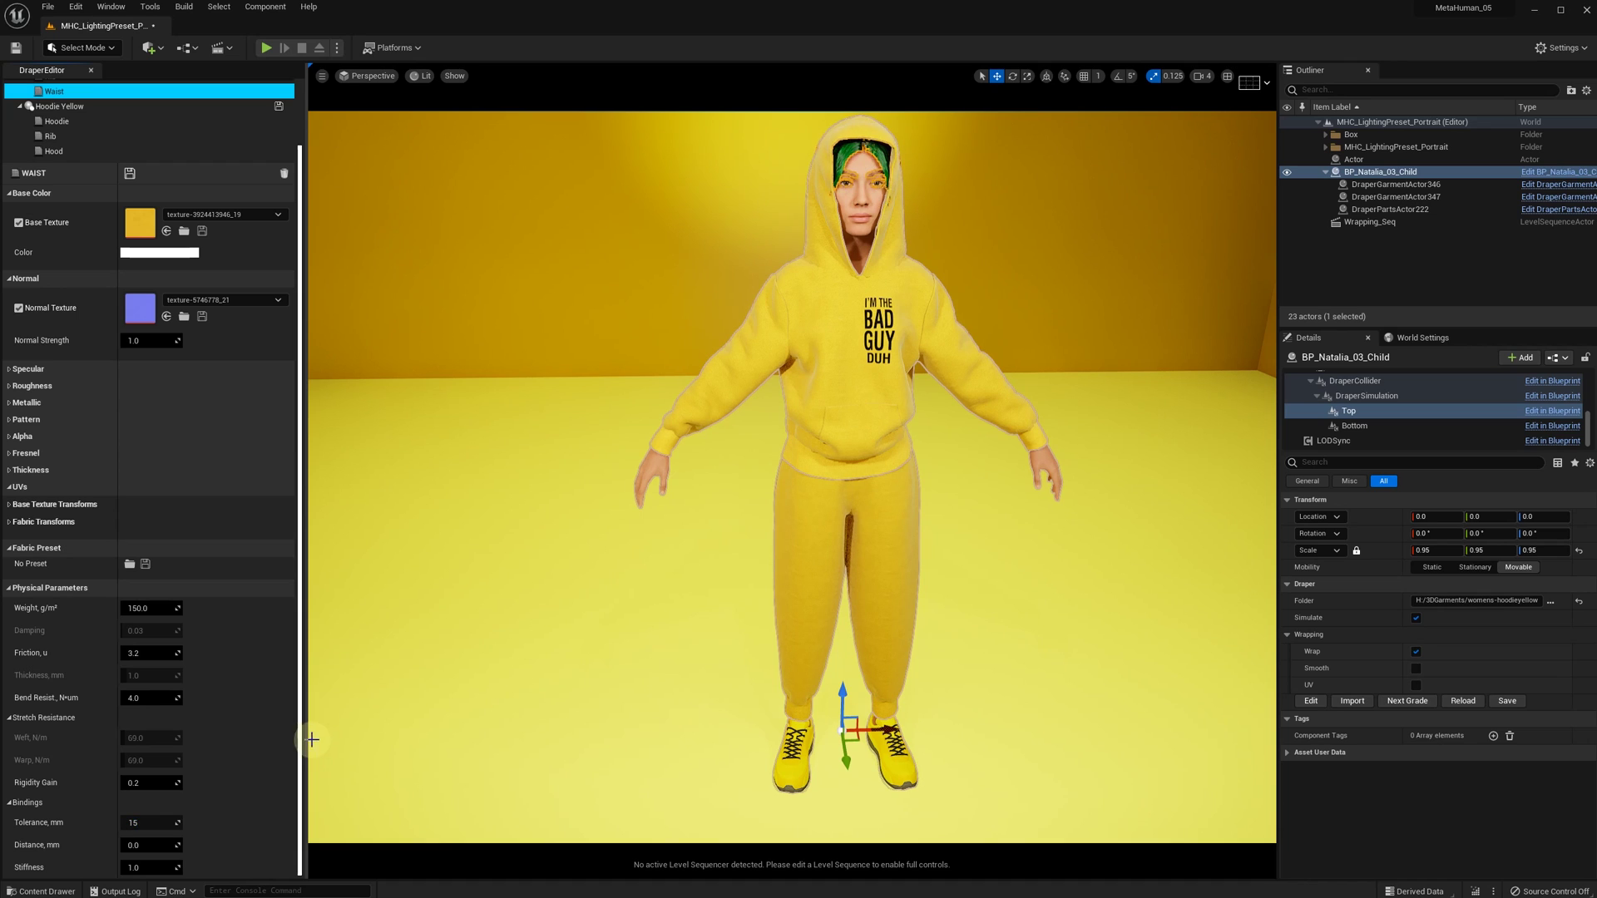
left_click(163, 823)
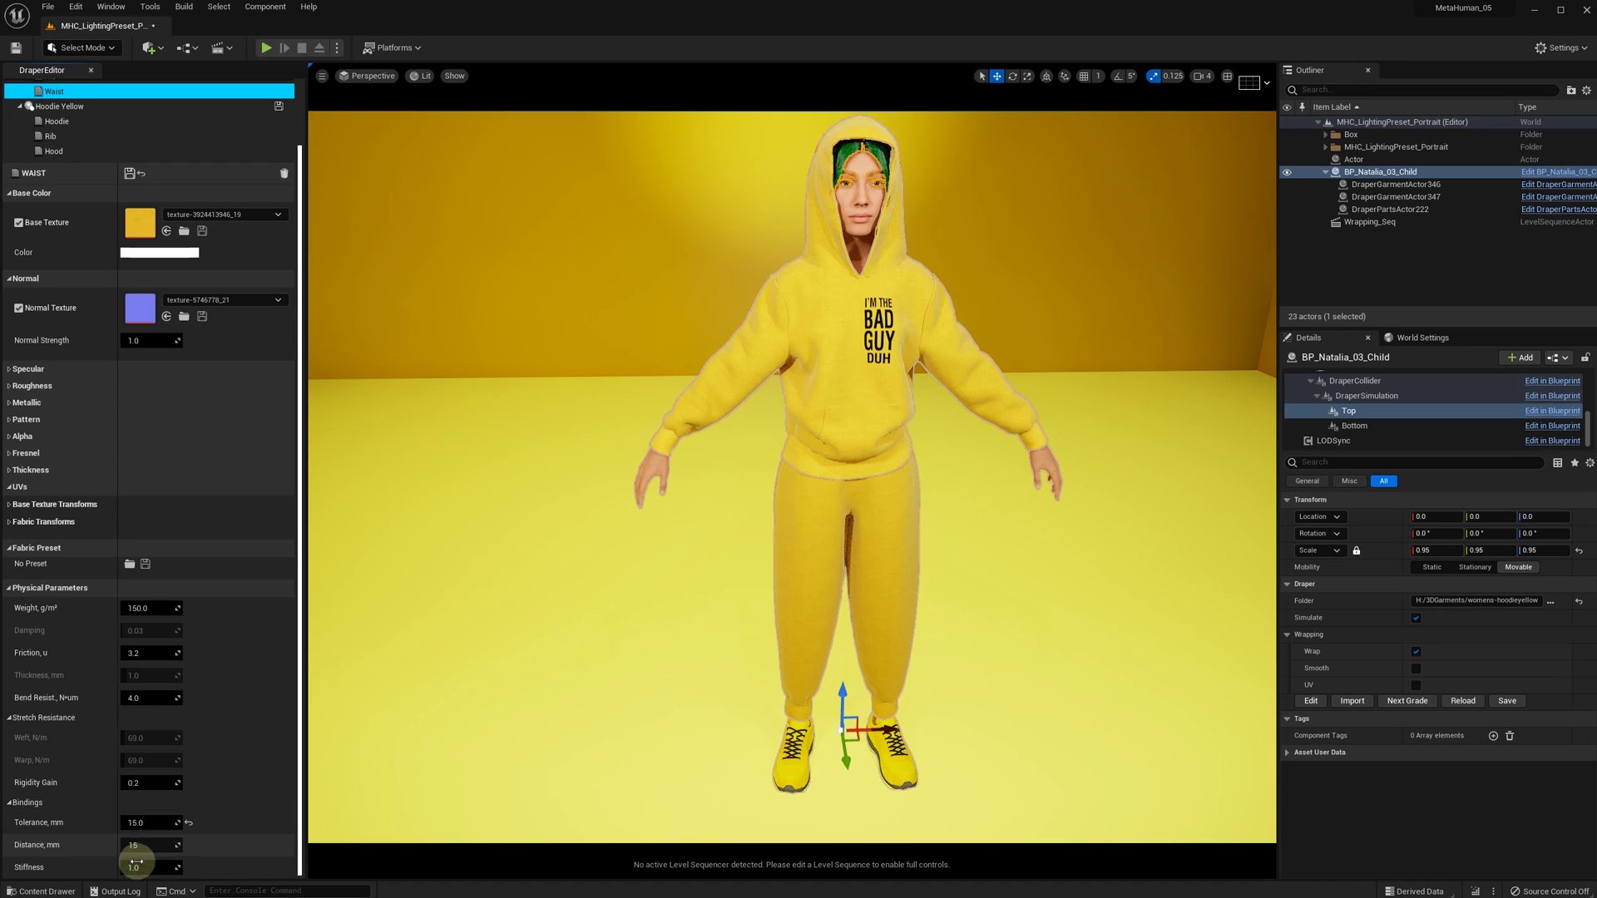
left_click(158, 867)
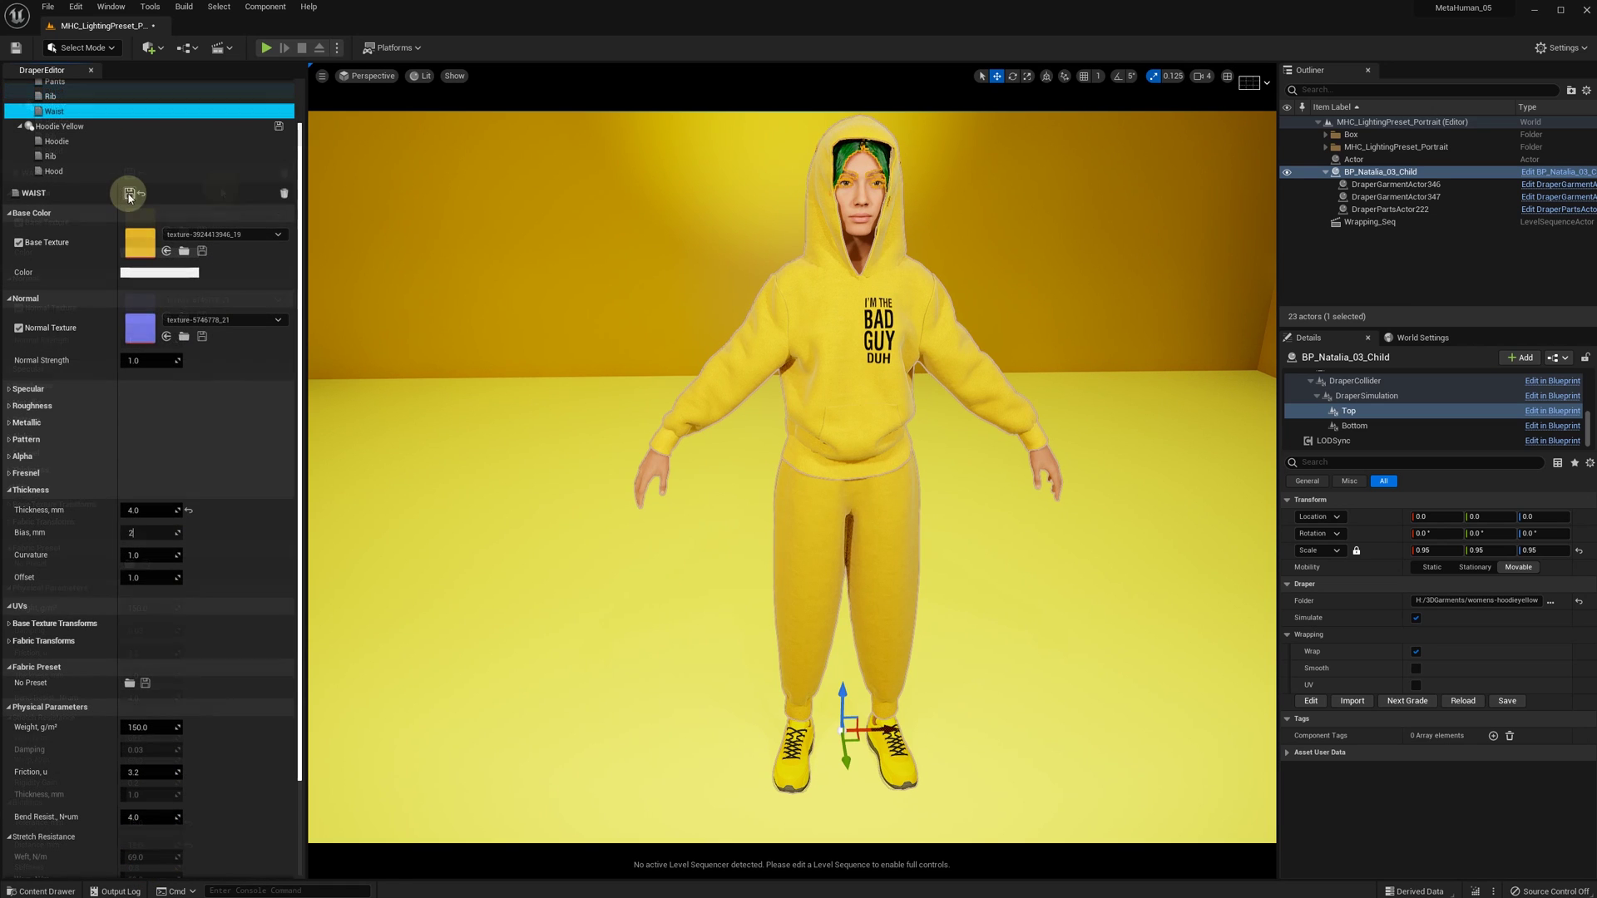
left_click(129, 192)
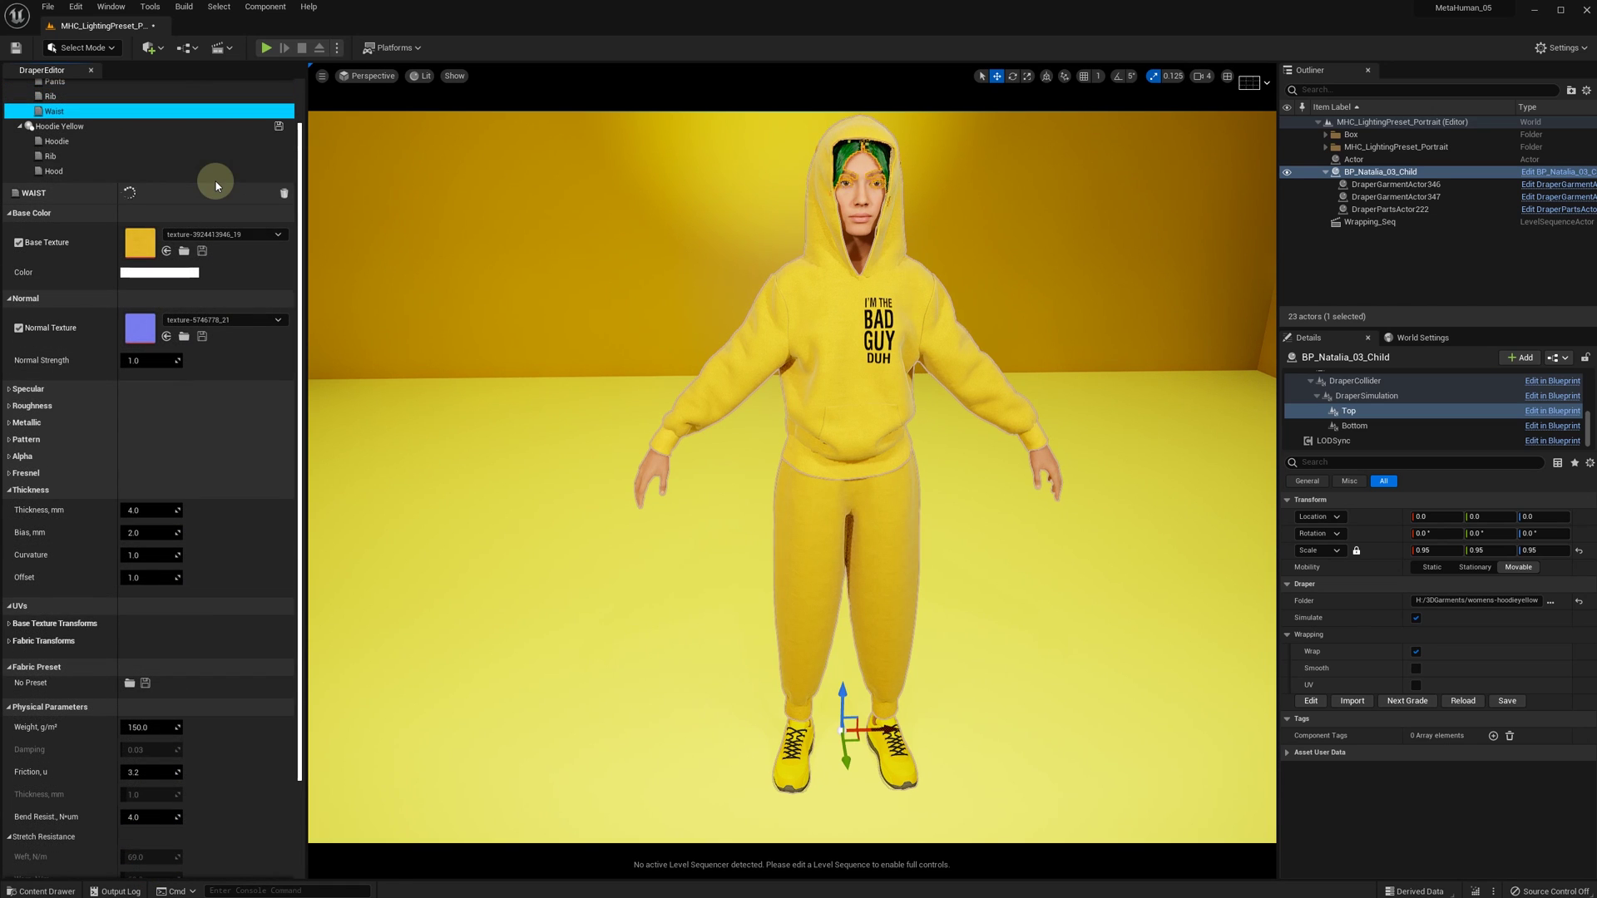
Set the Hoodie binding tolerance to 35 and distance to 111.
left_click(61, 193)
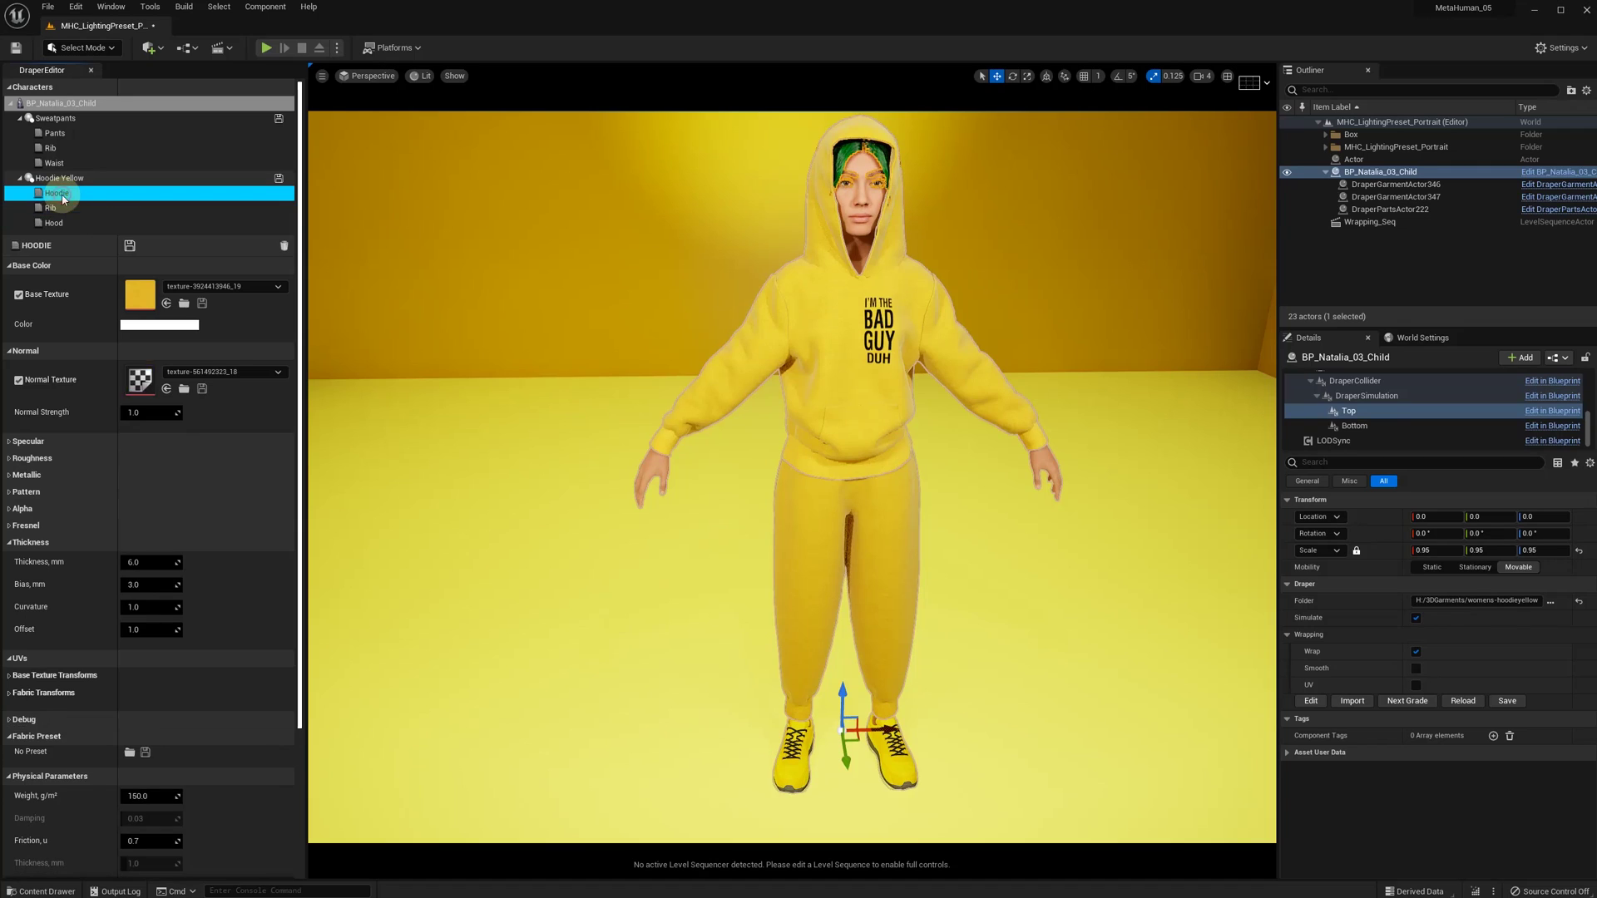
scroll(222, 624, "down", 3)
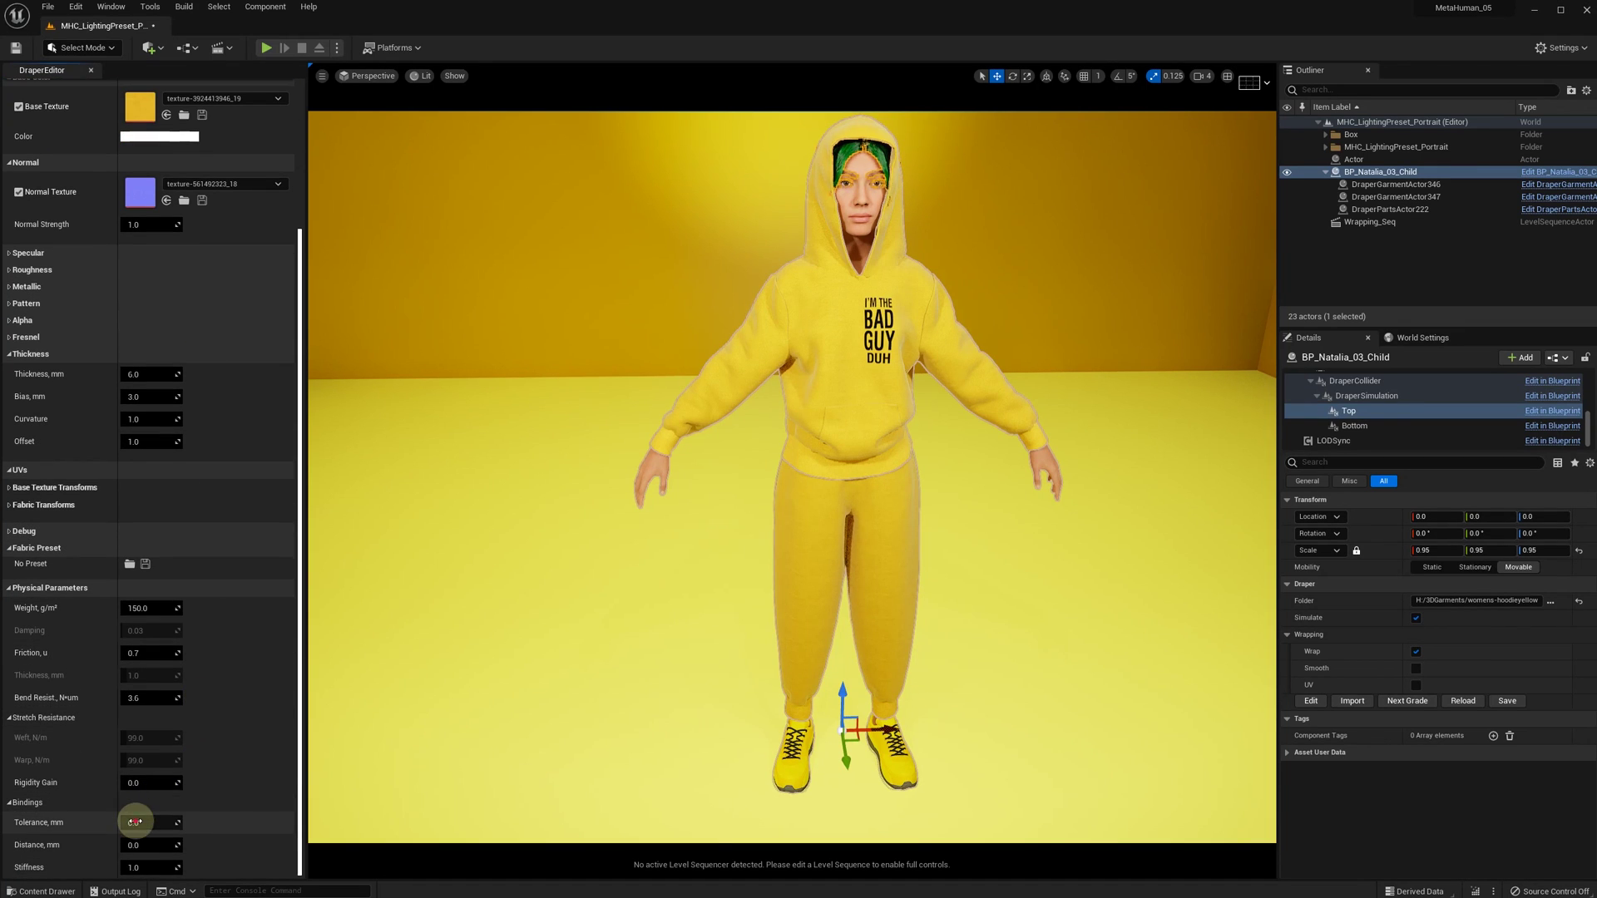
left_click(135, 822)
left_click(158, 842)
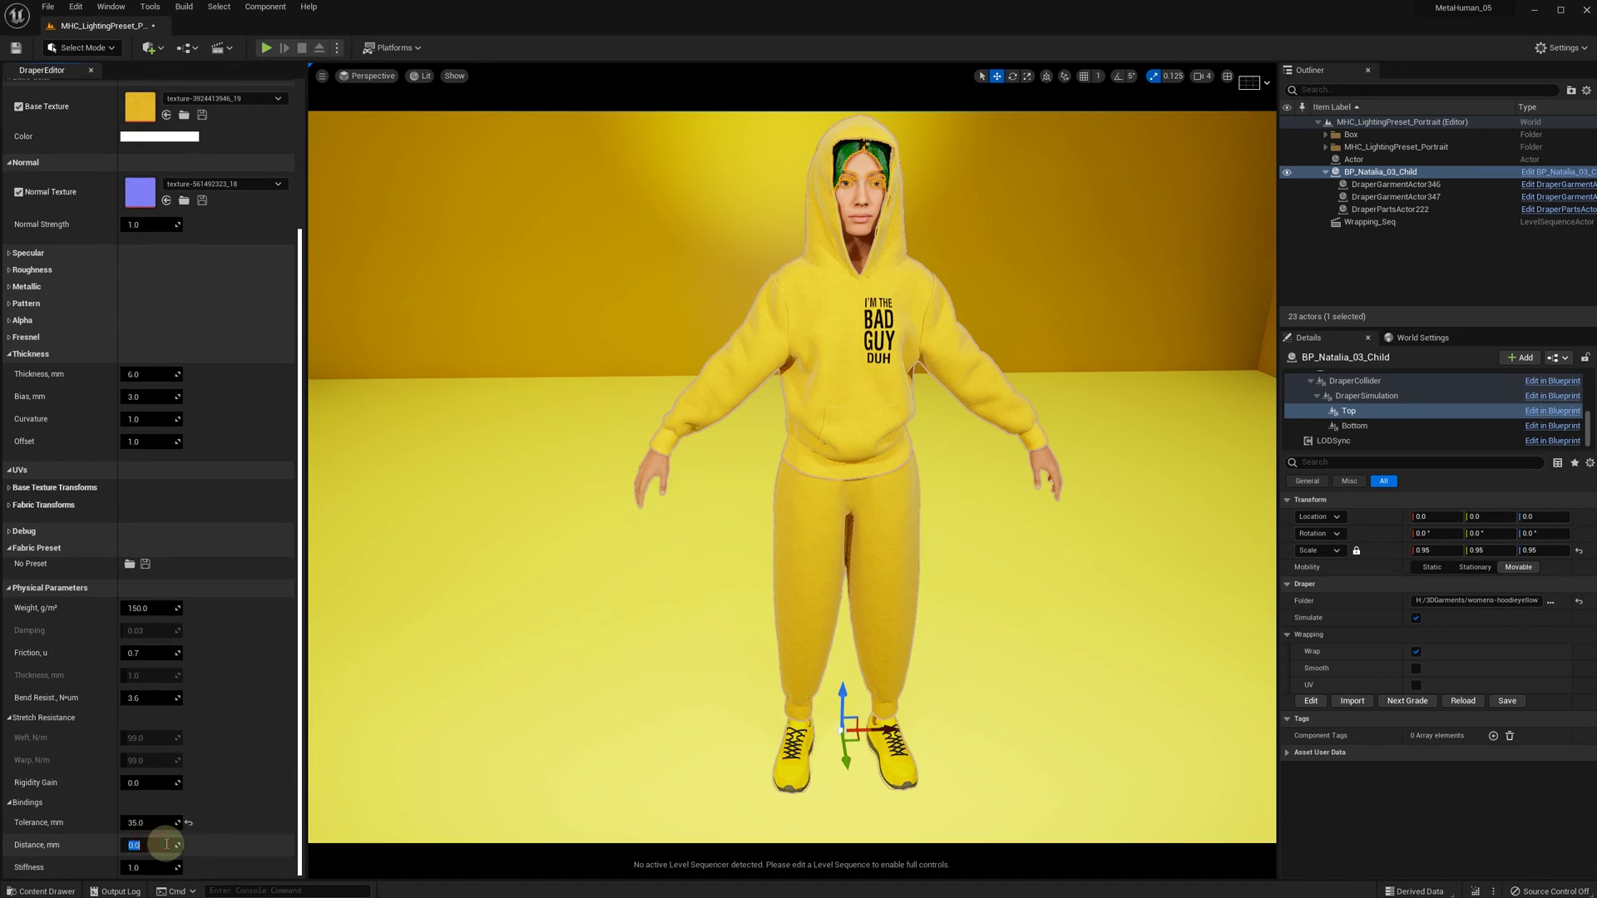
type("111")
left_click(151, 866)
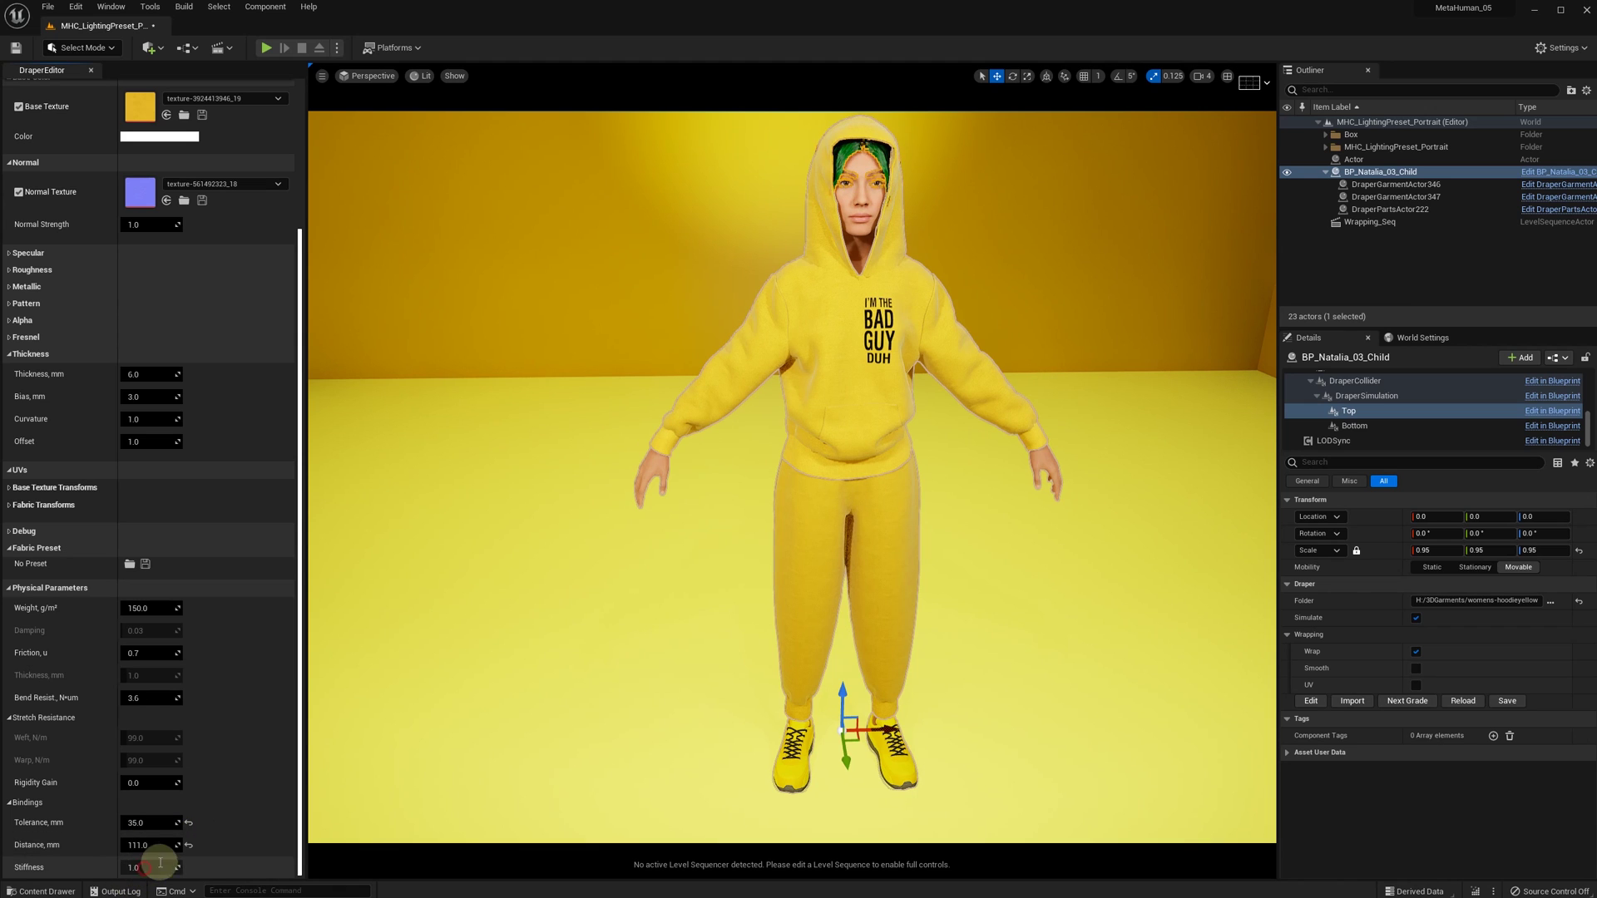
scroll(211, 478, "up", 5)
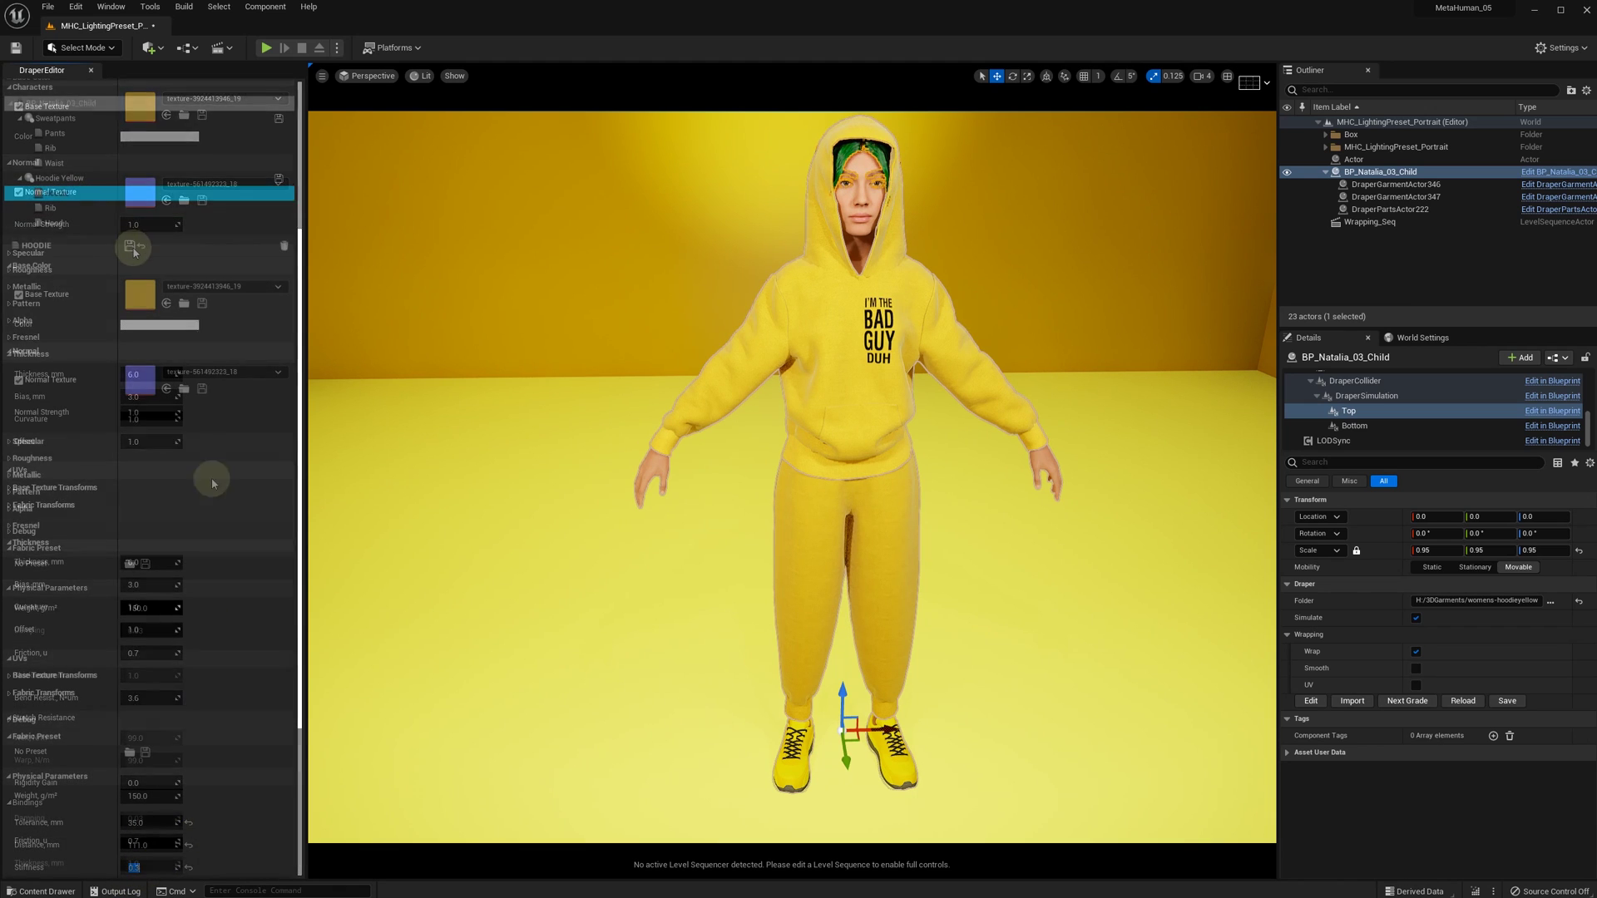
Edit the Hood binding tolerance, distance and stiffness, then save the settings.
left_click(84, 223)
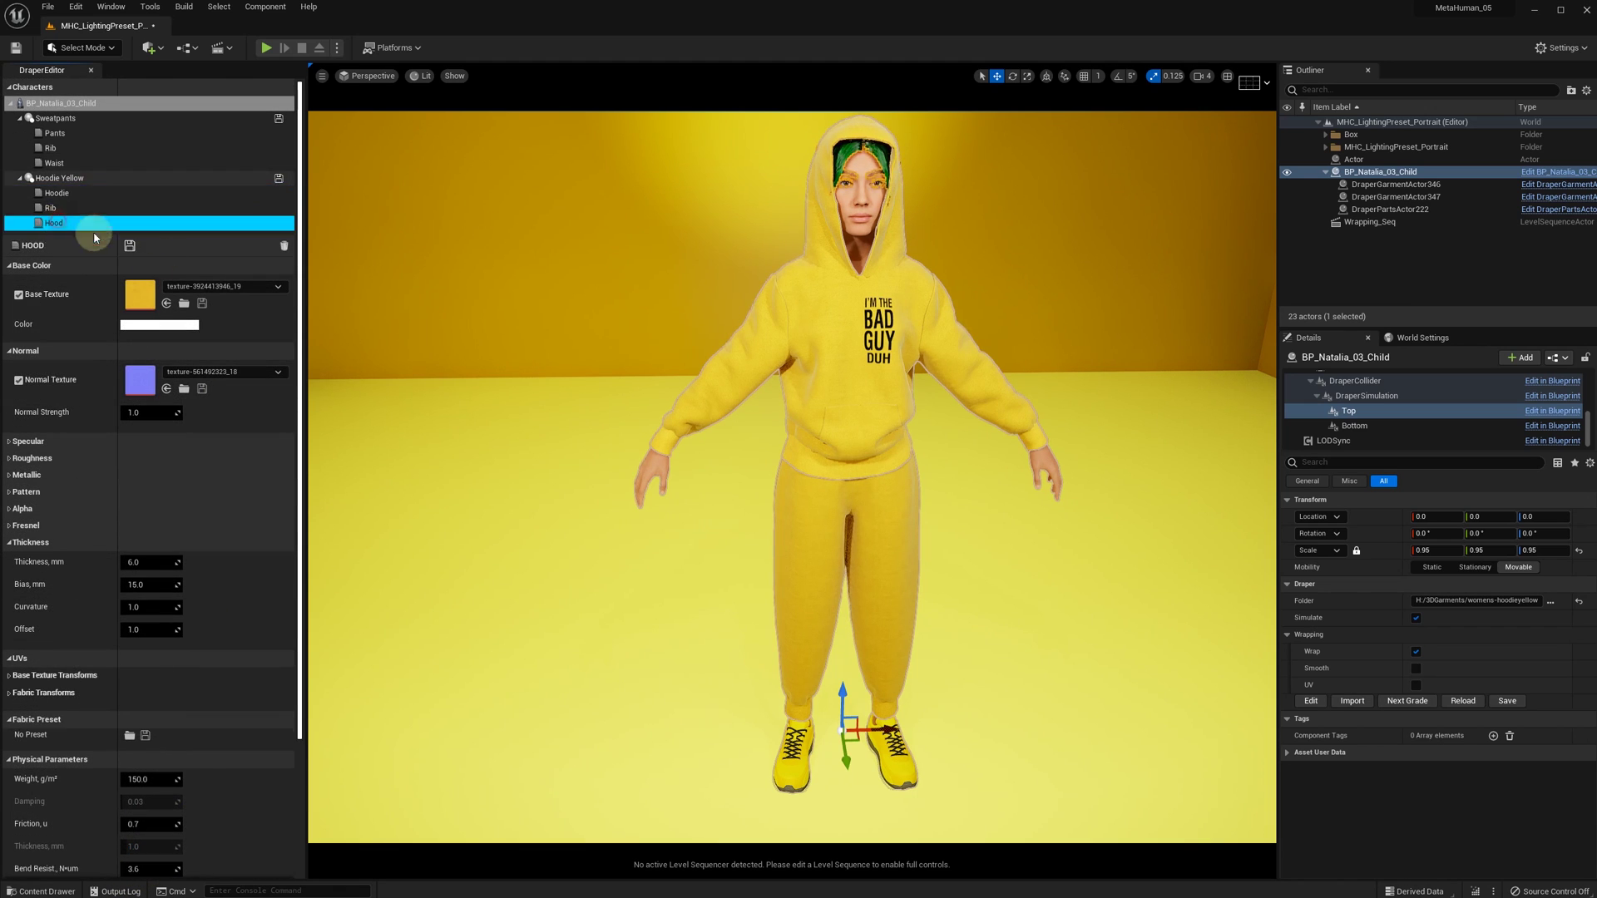
scroll(261, 494, "down", 2)
scroll(261, 497, "down", 4)
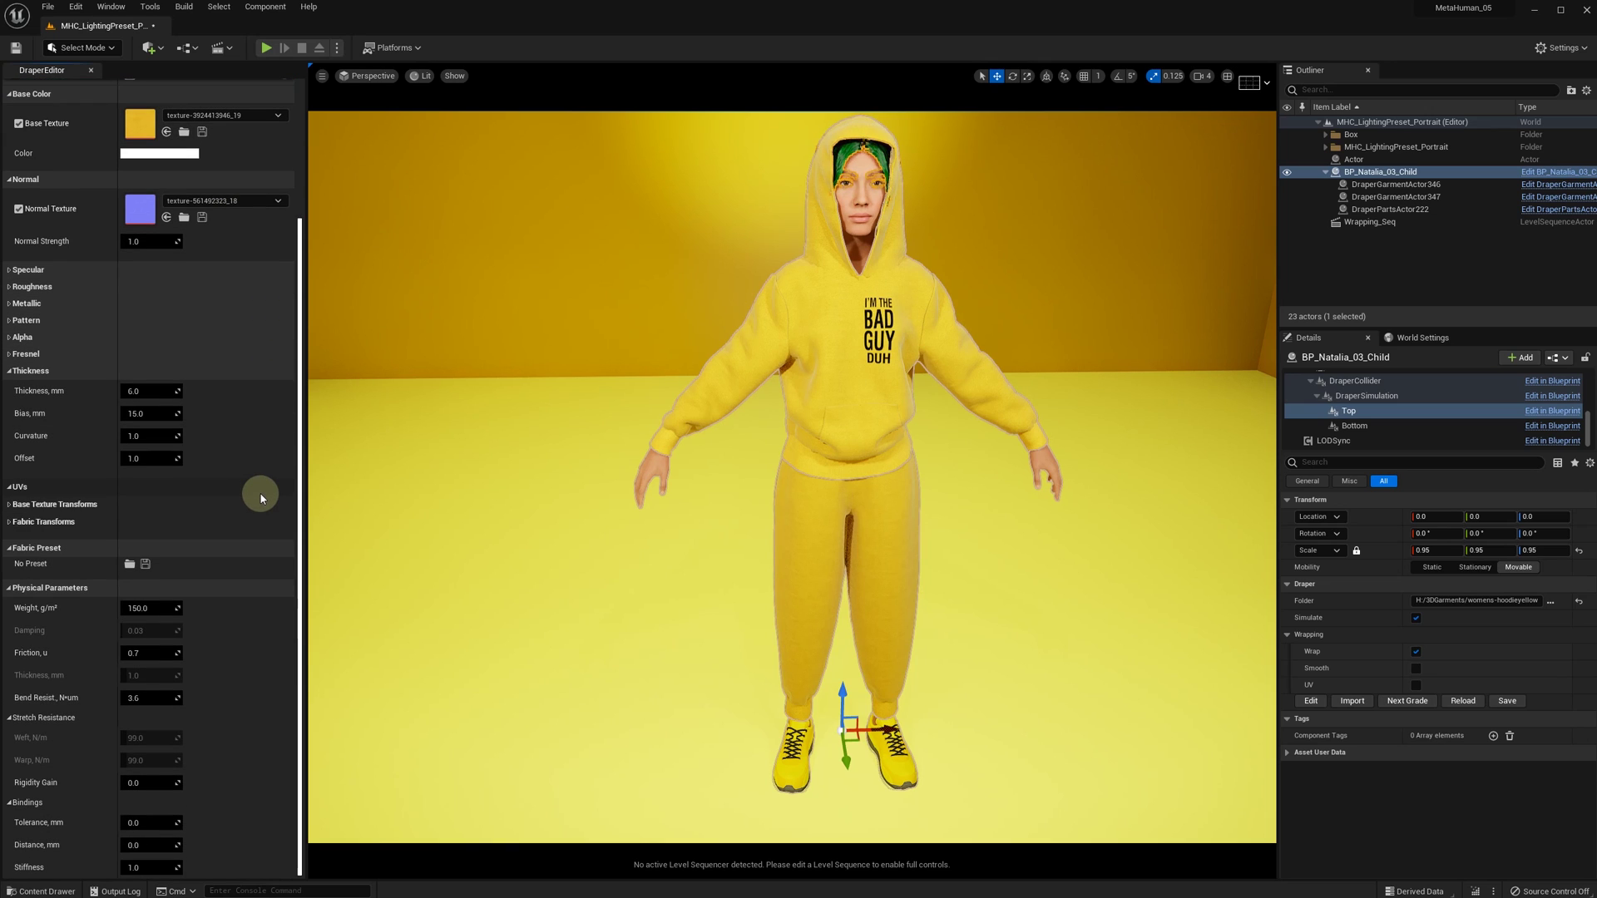
left_click(136, 822)
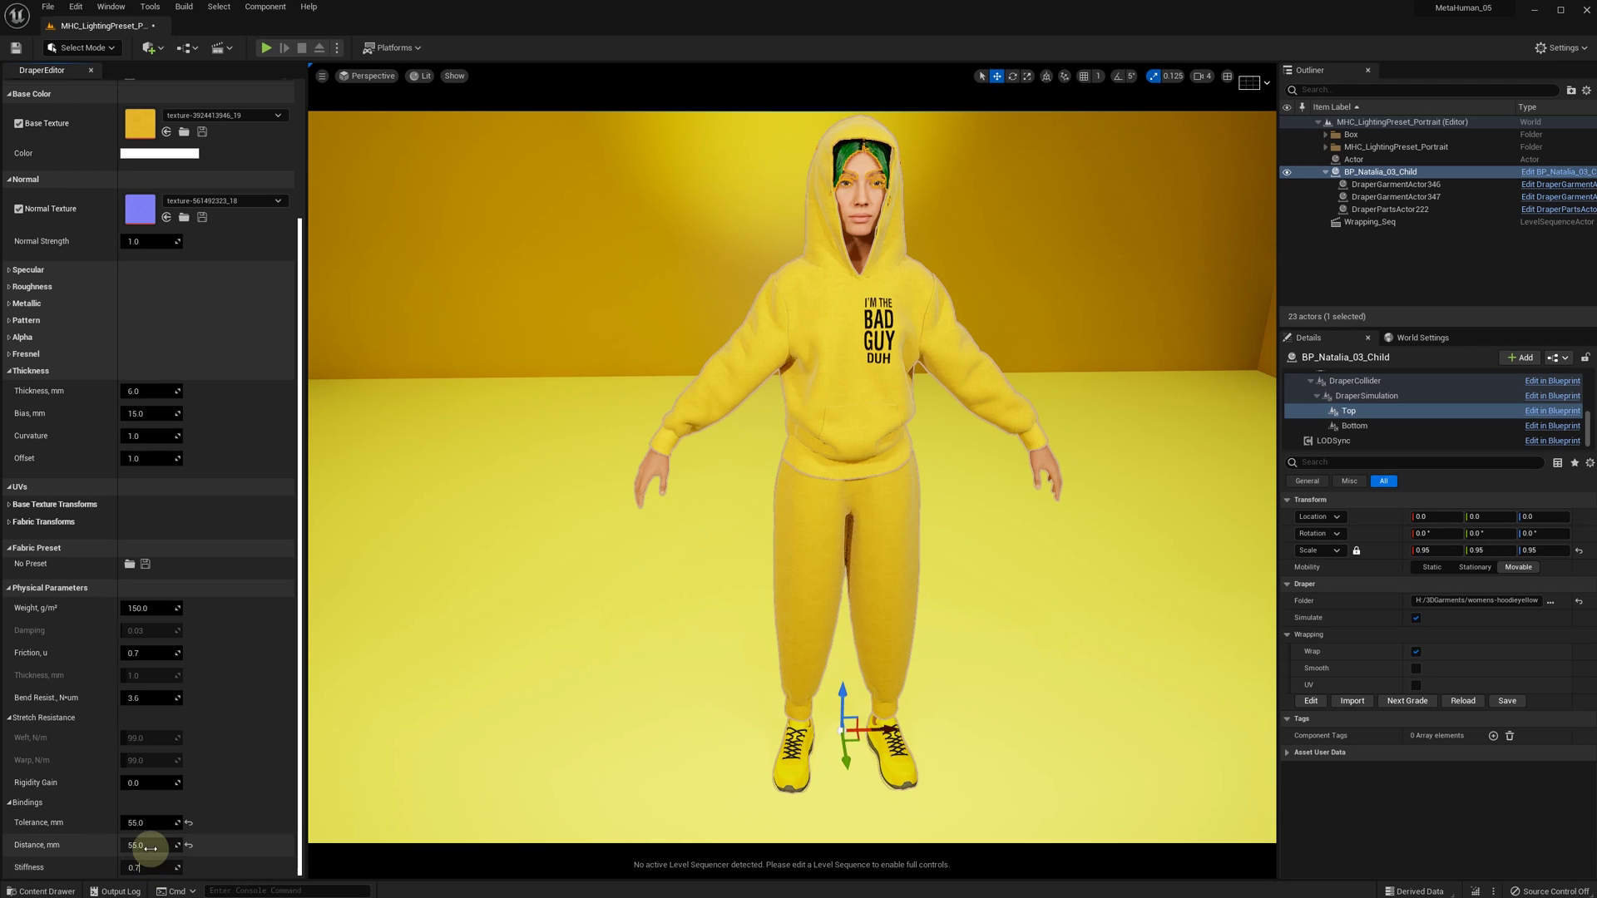
scroll(181, 386, "up", 5)
left_click(129, 246)
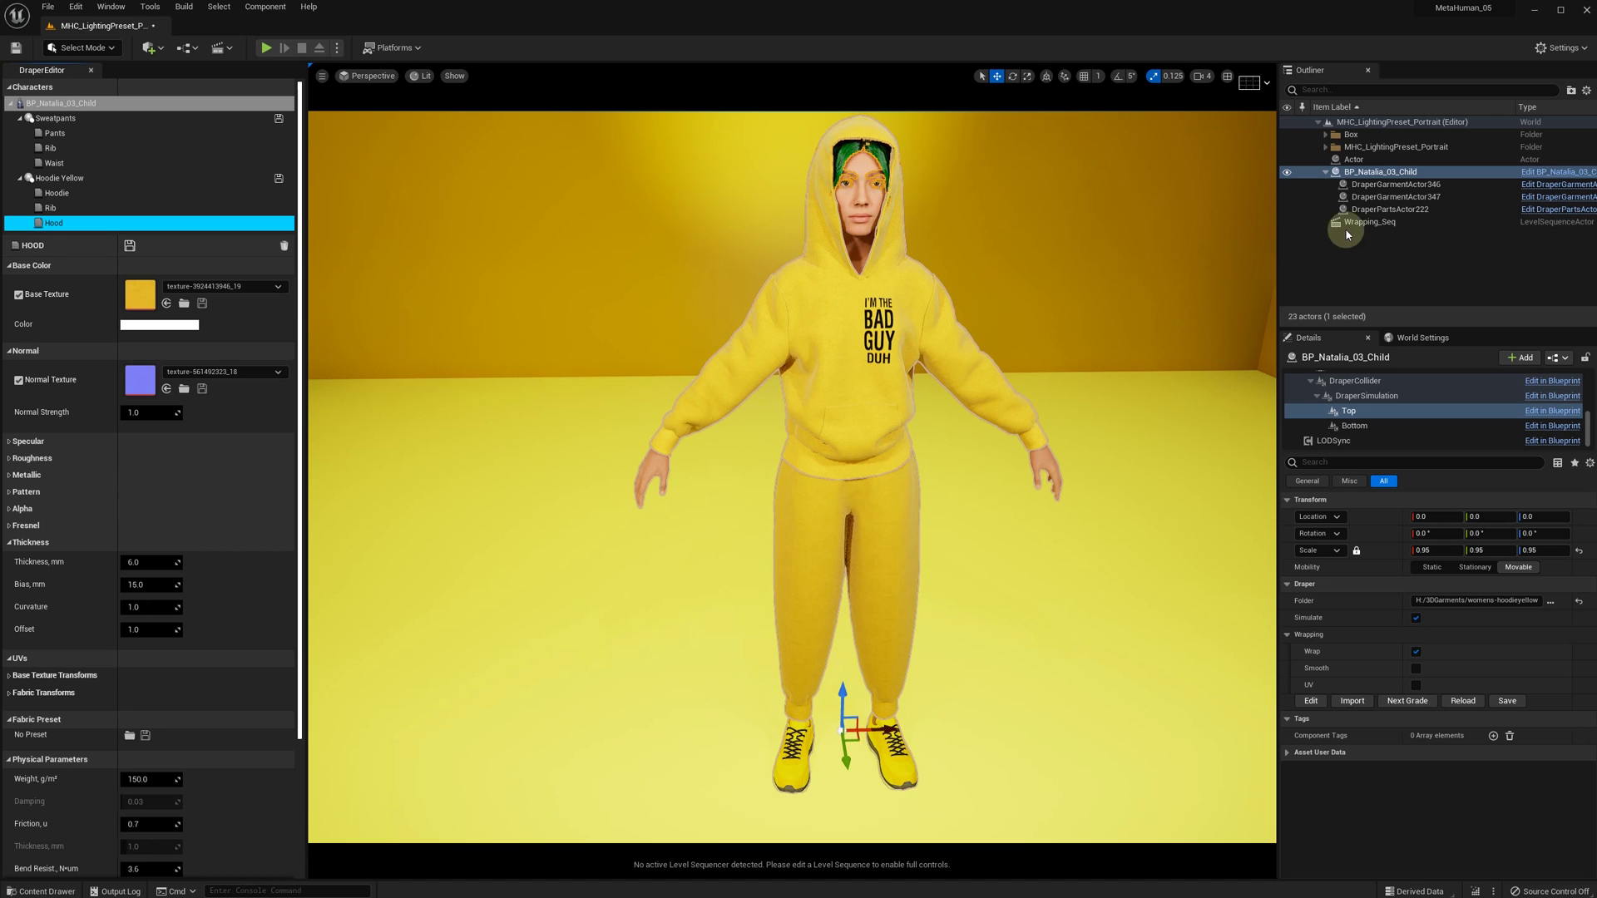
Open the Wrapping_Seq level sequence, play the level, and enlarge the viewport above the Sequencer.
left_click(1388, 225)
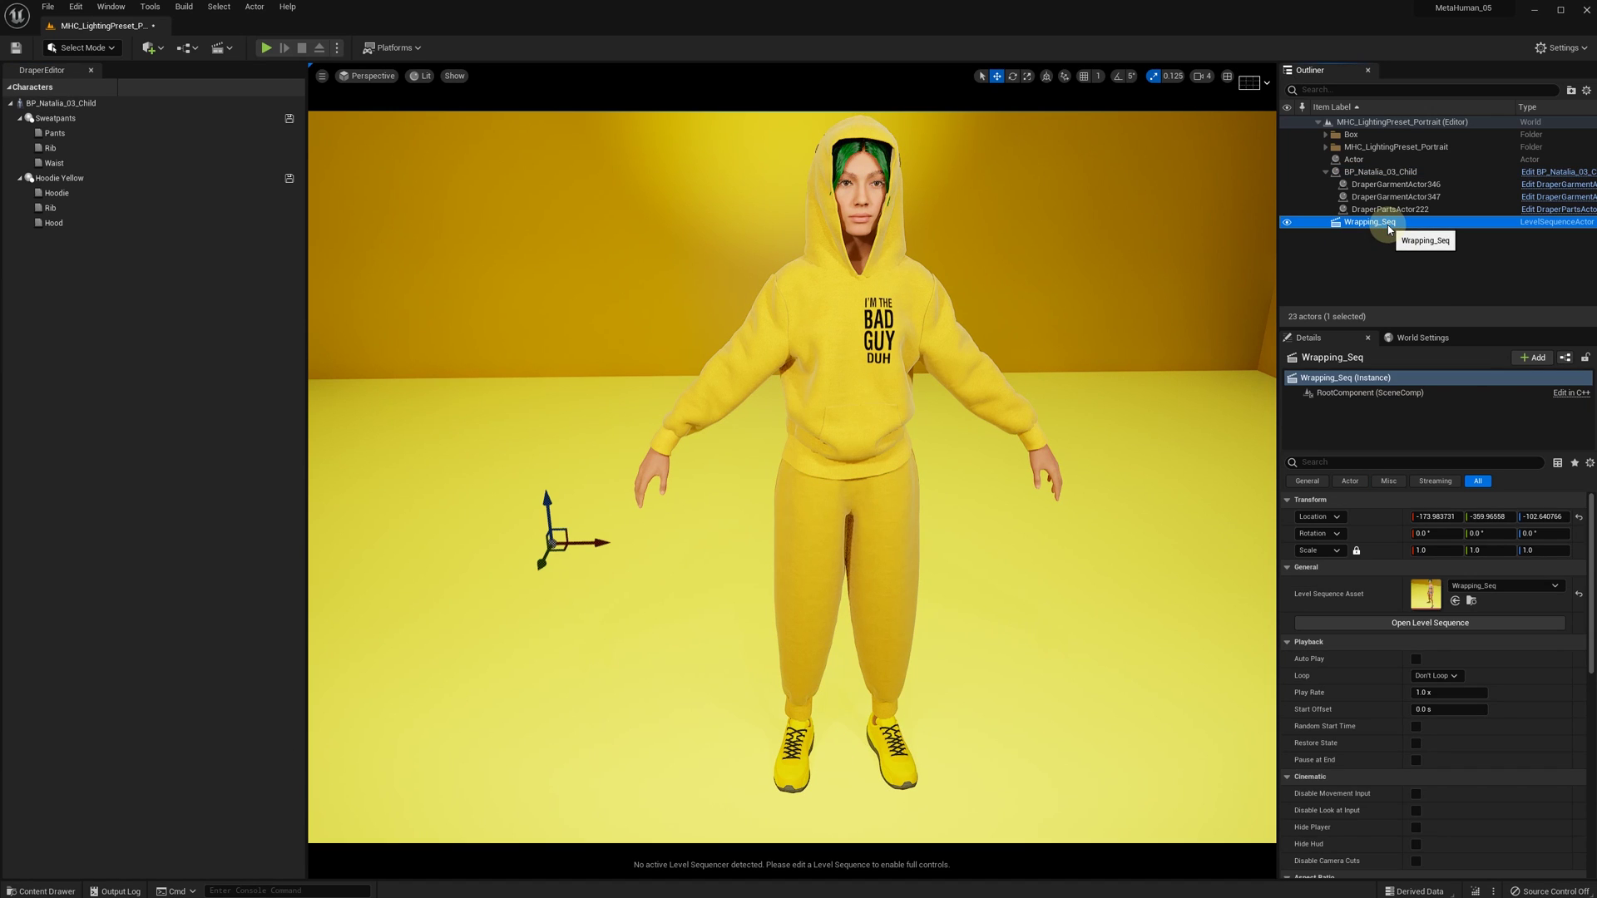
left_click(1449, 624)
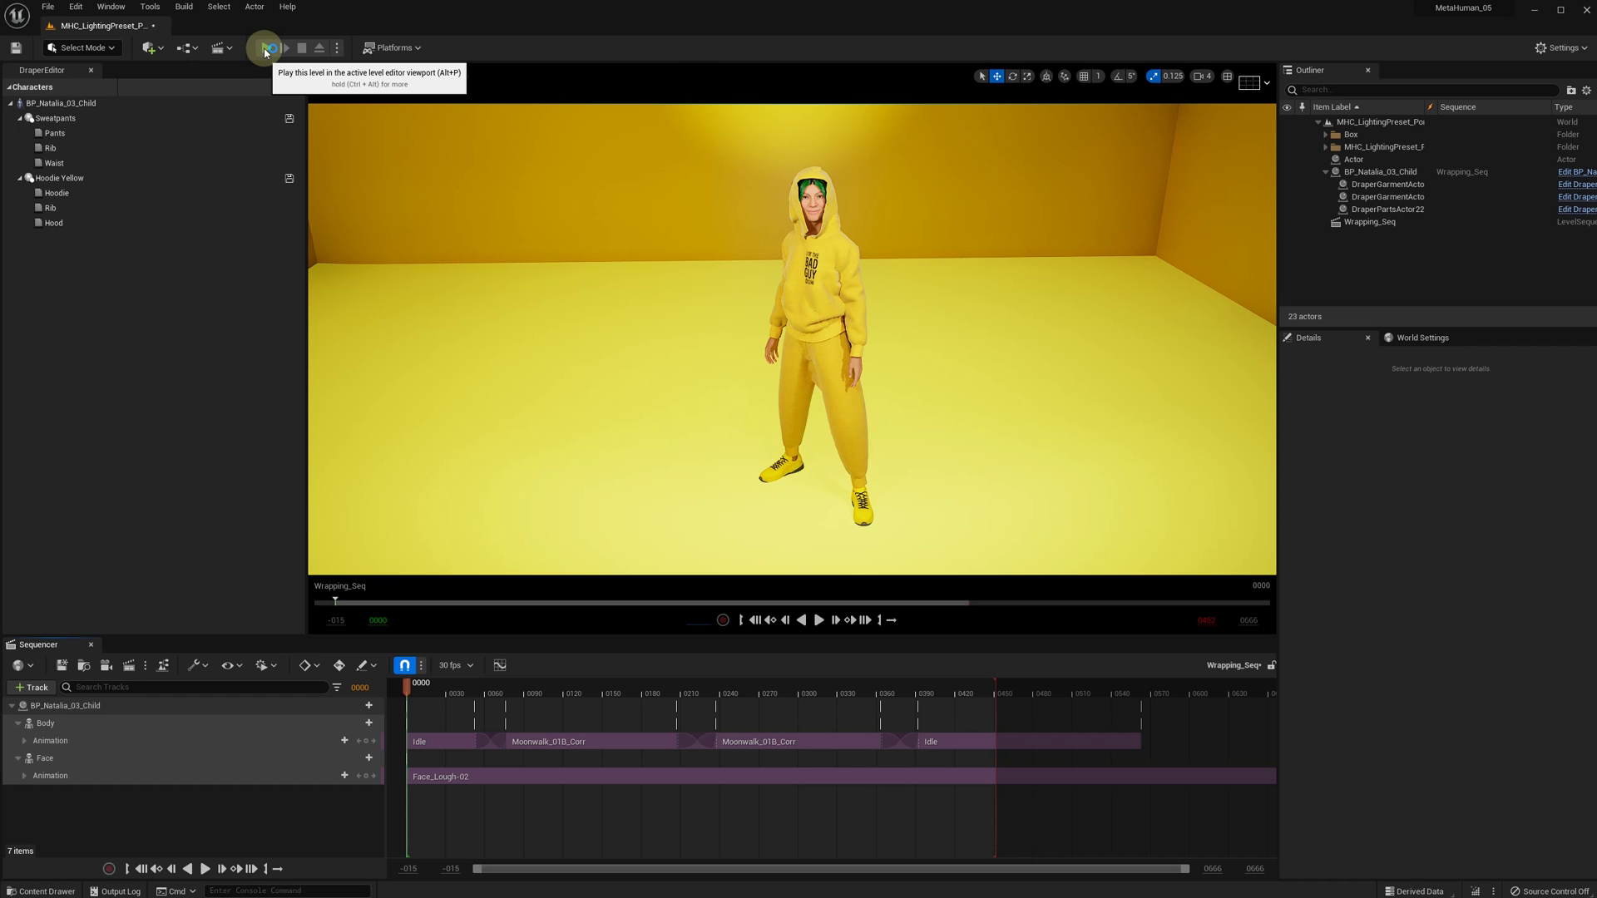
left_click(265, 50)
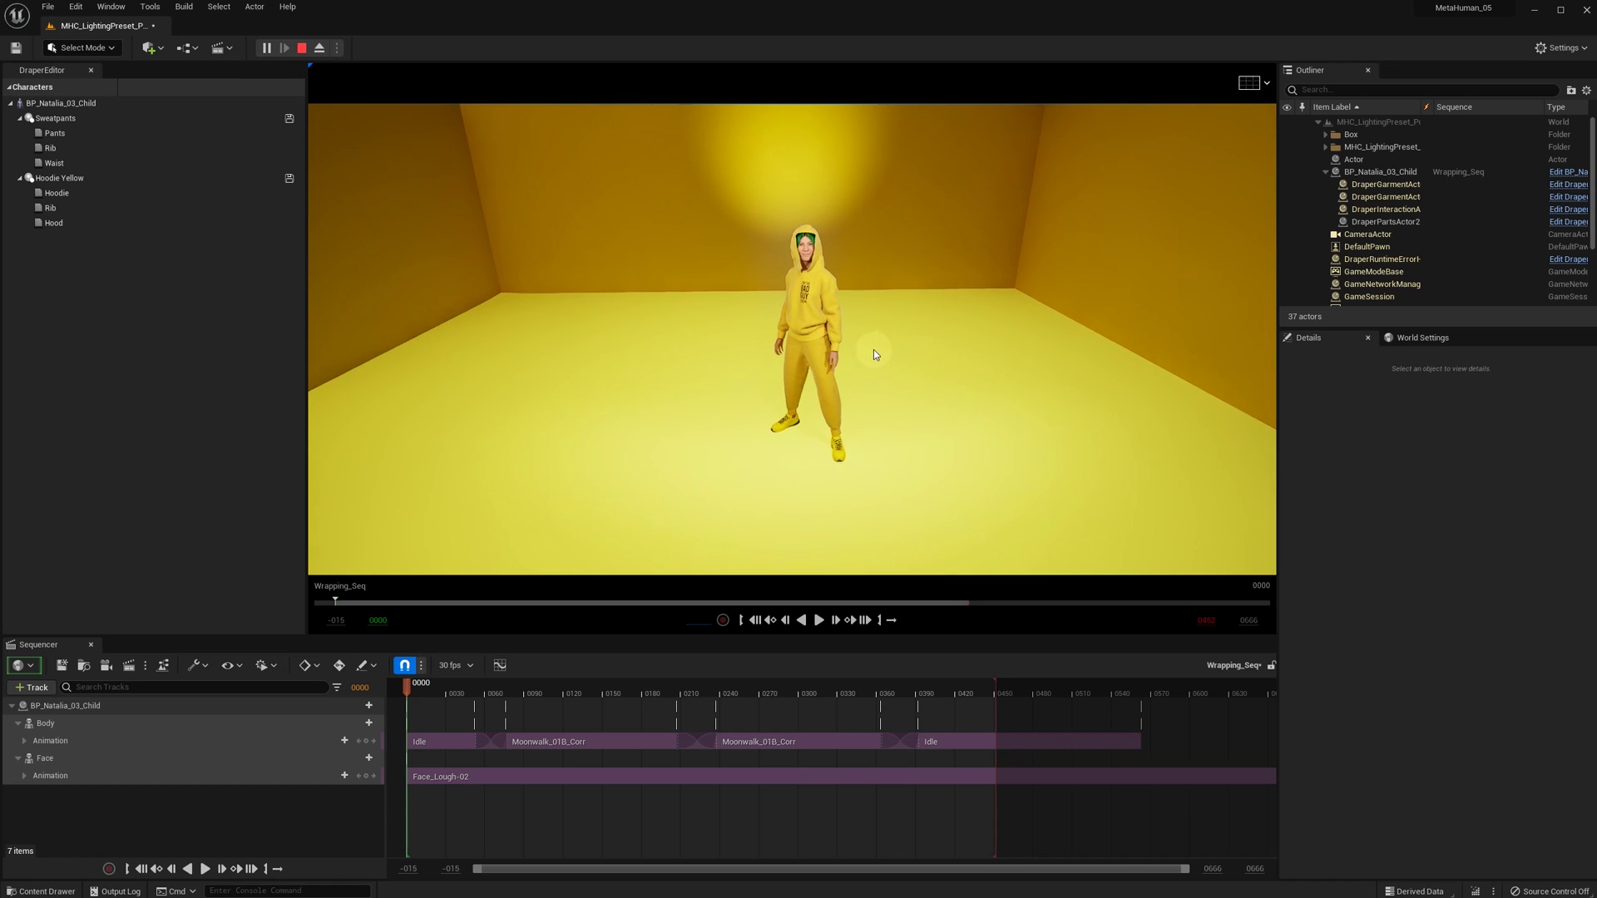
left_click_drag(633, 757, 633, 784)
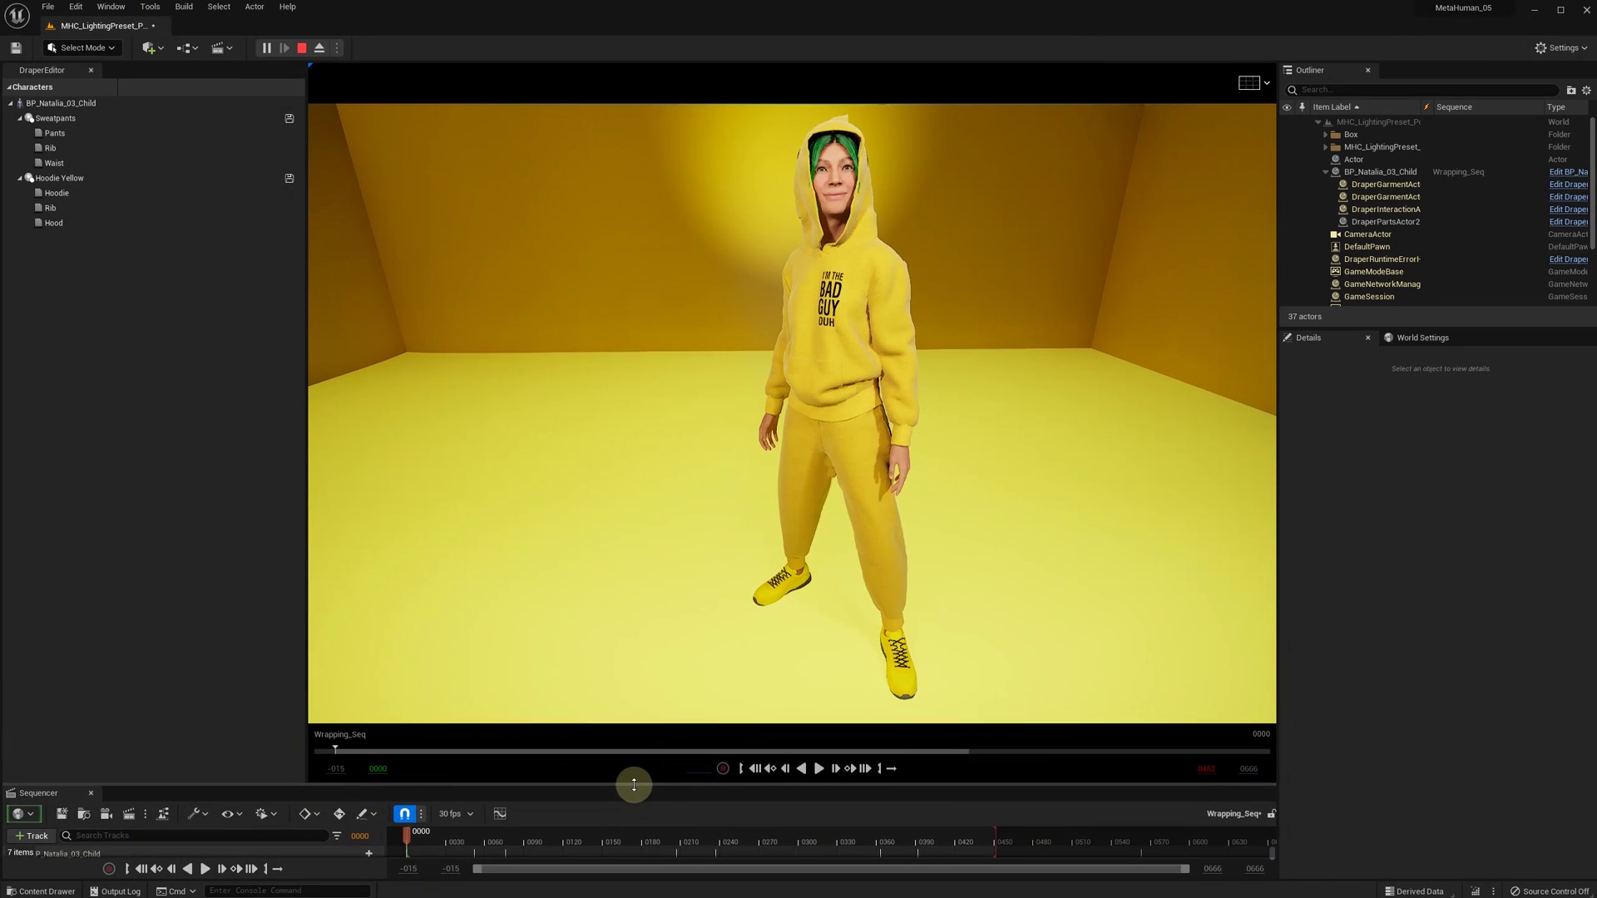